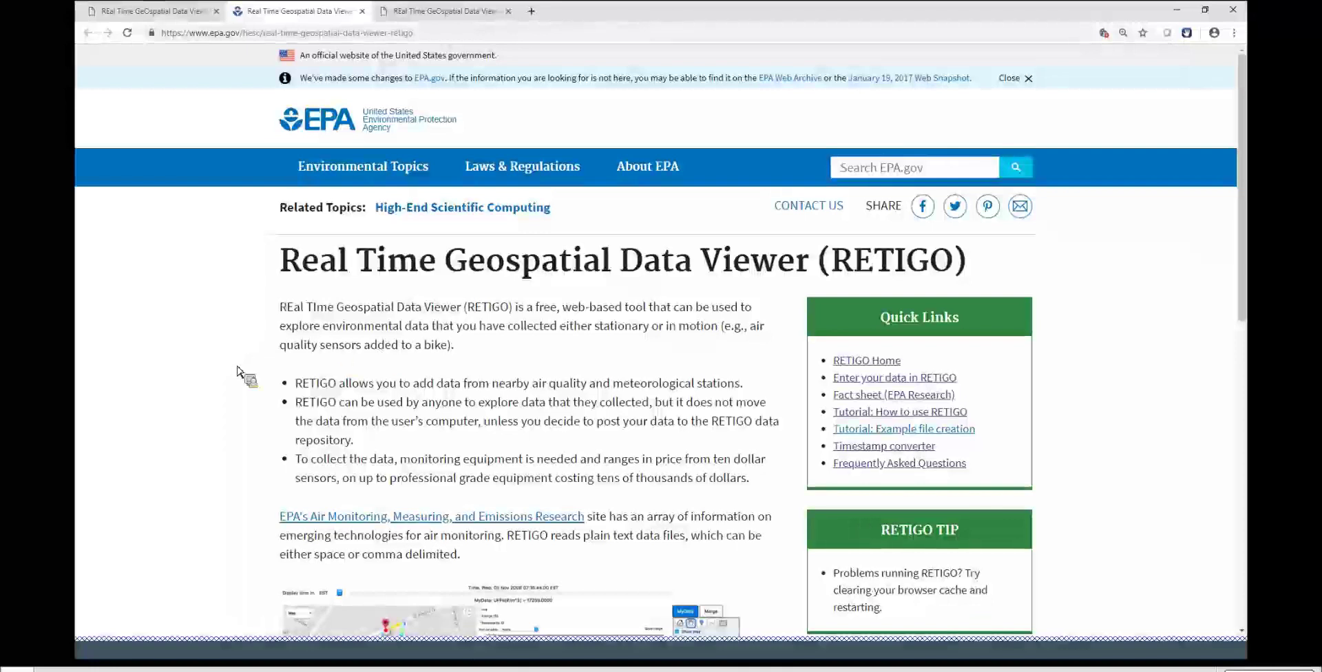
Open the RETIGO data entry page from the EPA page's quick links
scroll(242, 371, "down", 3)
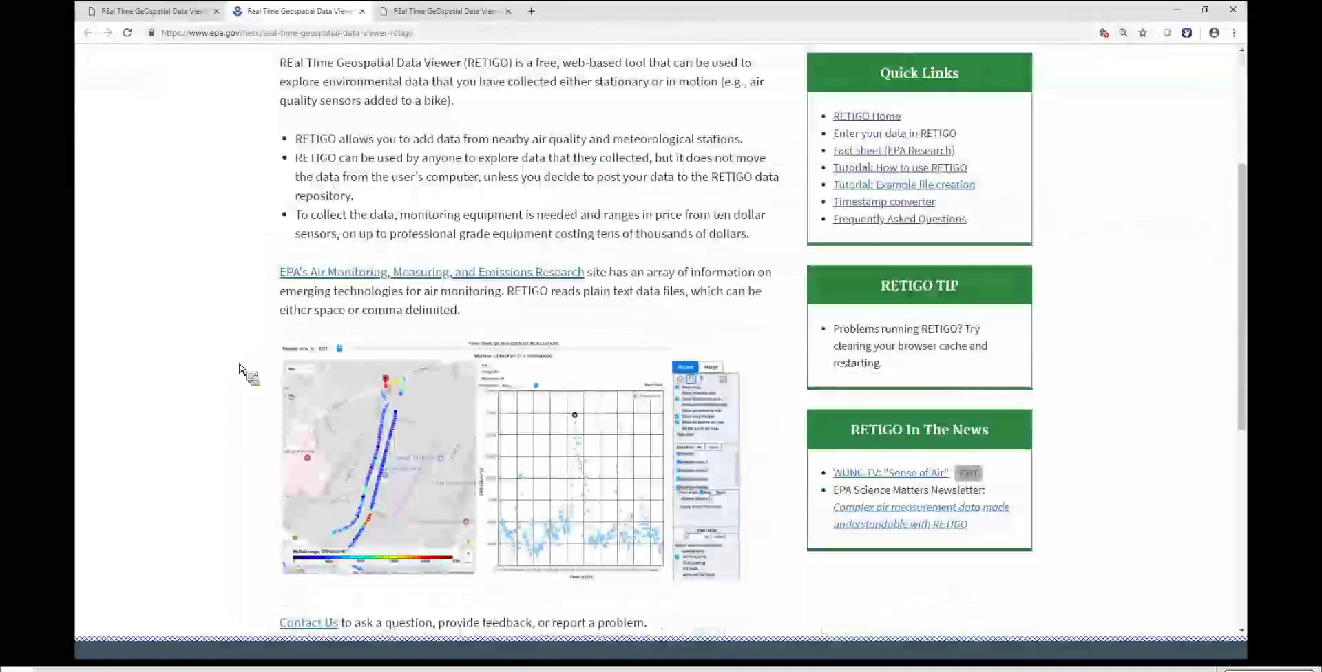
scroll(242, 368, "up", 1)
scroll(239, 367, "up", 2)
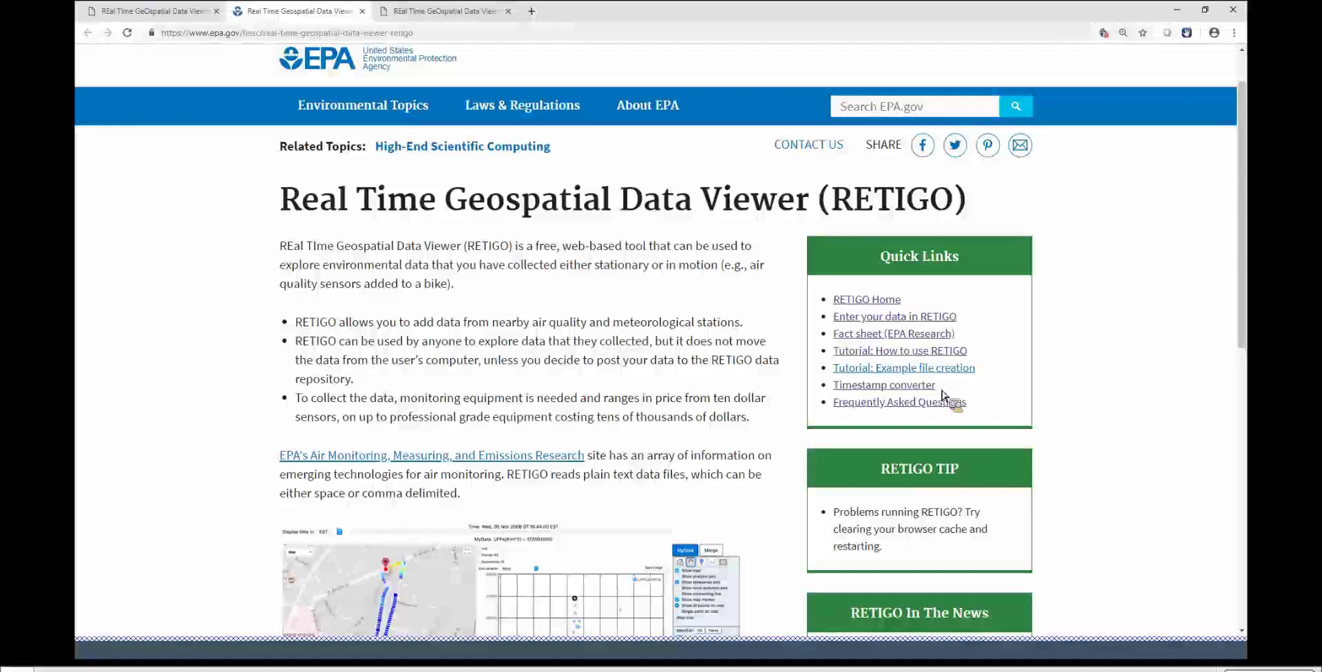
left_click(906, 318)
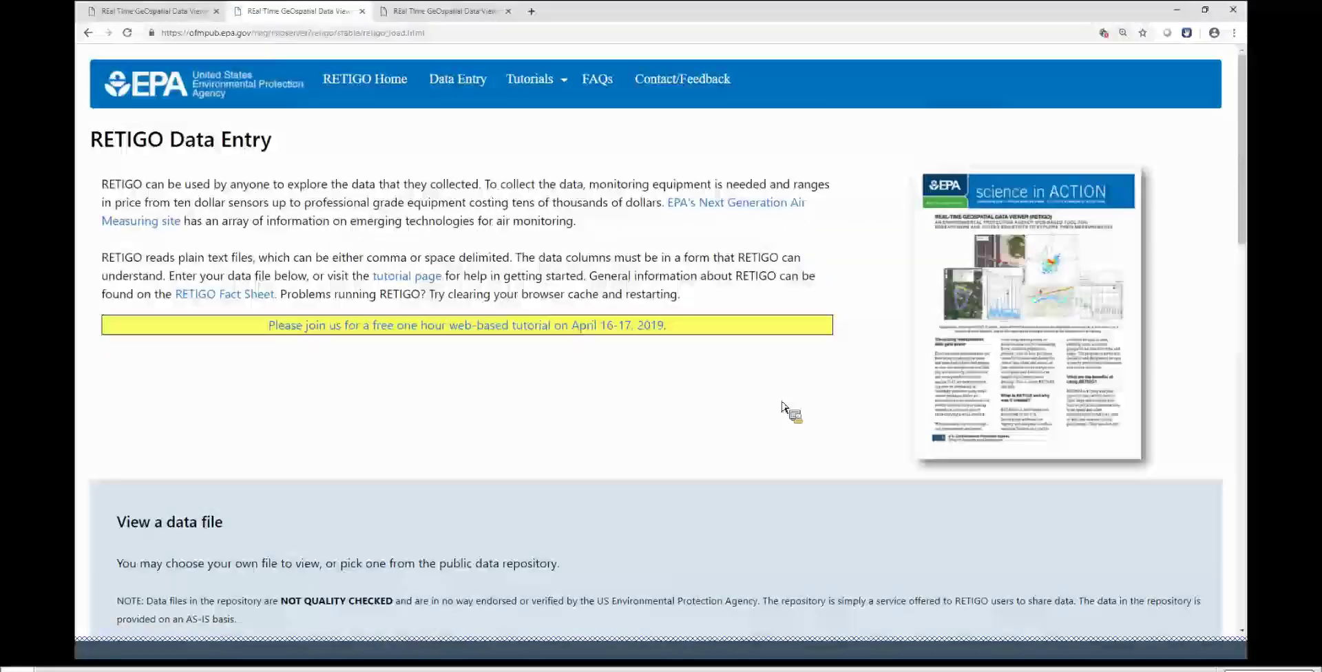
Load the local file Mobile_Charleston_RETIGO_test.txt and view it in the RETIGO Viewer
scroll(783, 403, "down", 2)
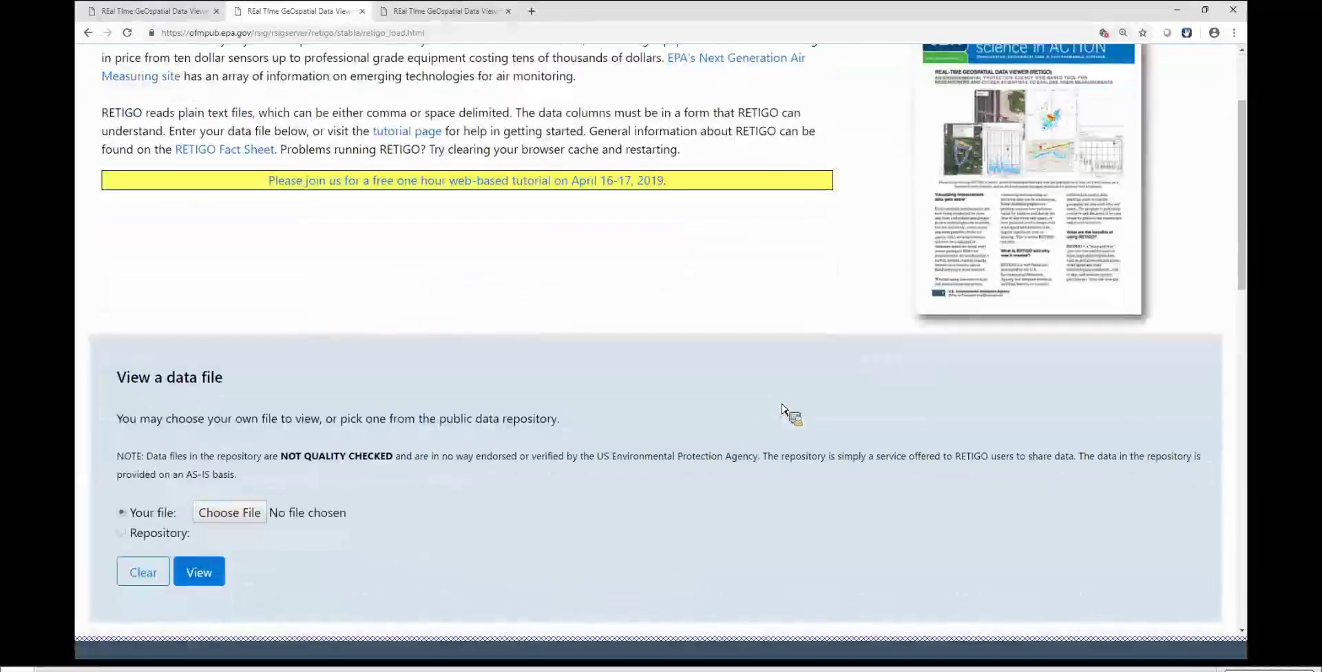
scroll(782, 405, "up", 2)
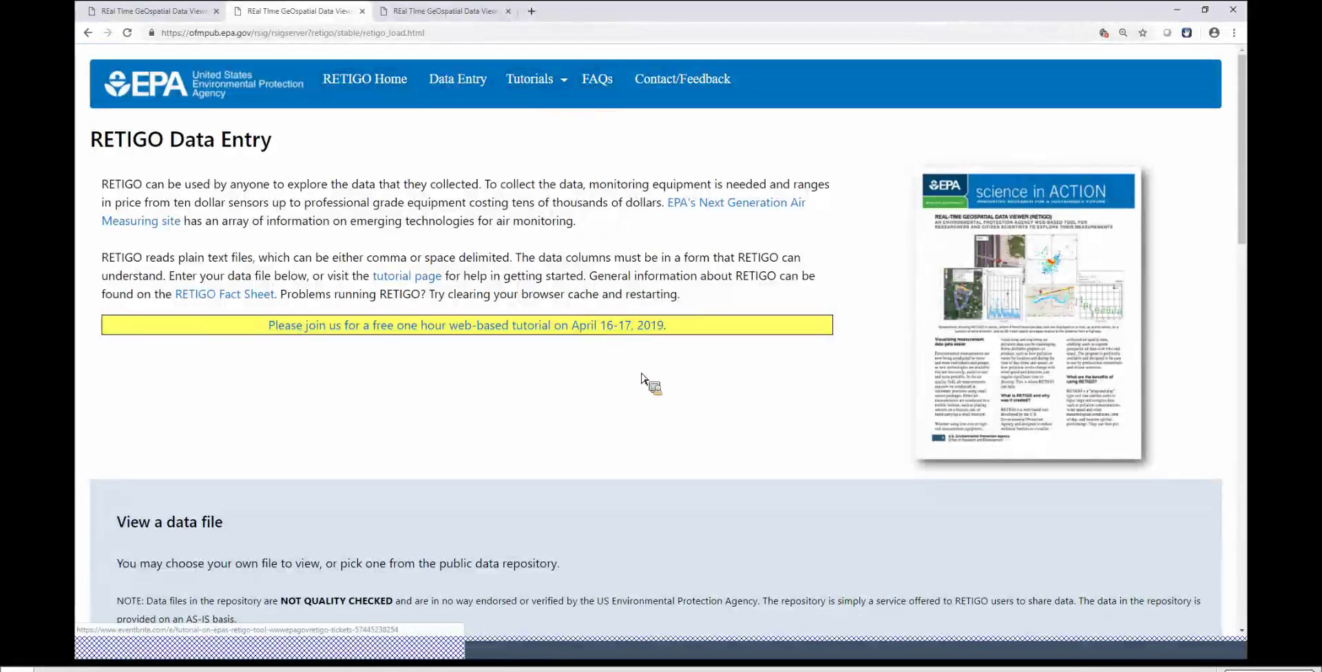
scroll(644, 378, "down", 3)
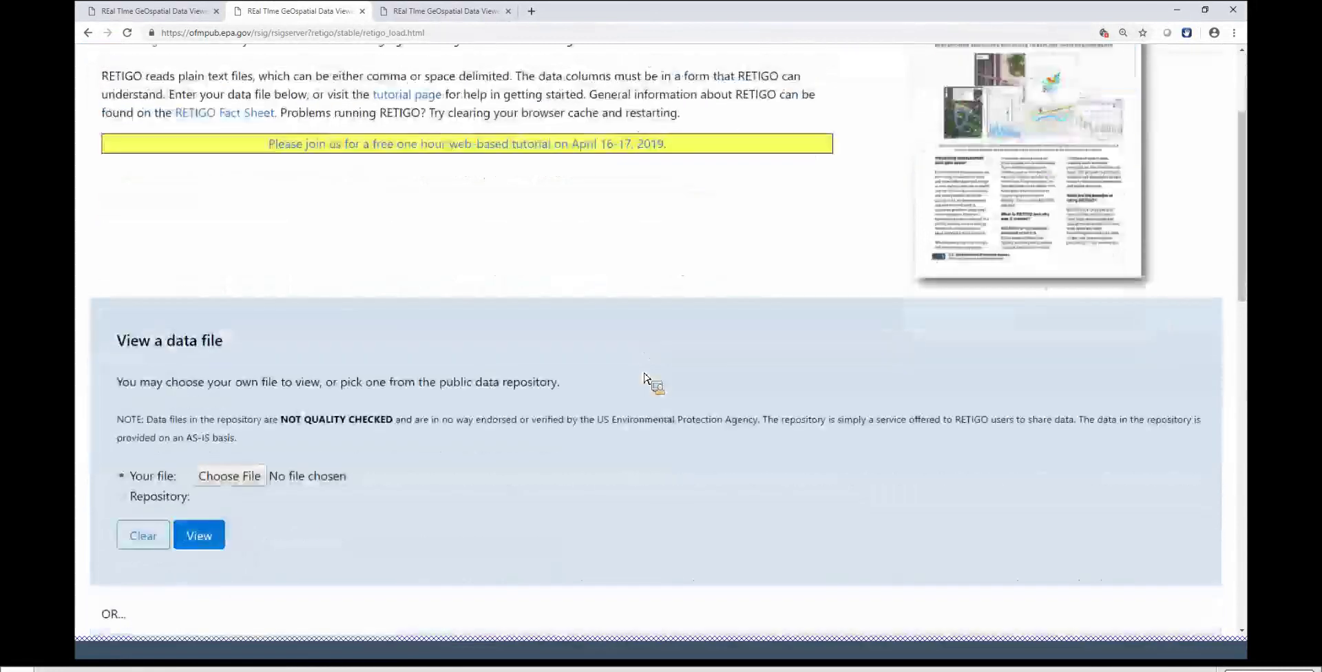
scroll(644, 377, "down", 1)
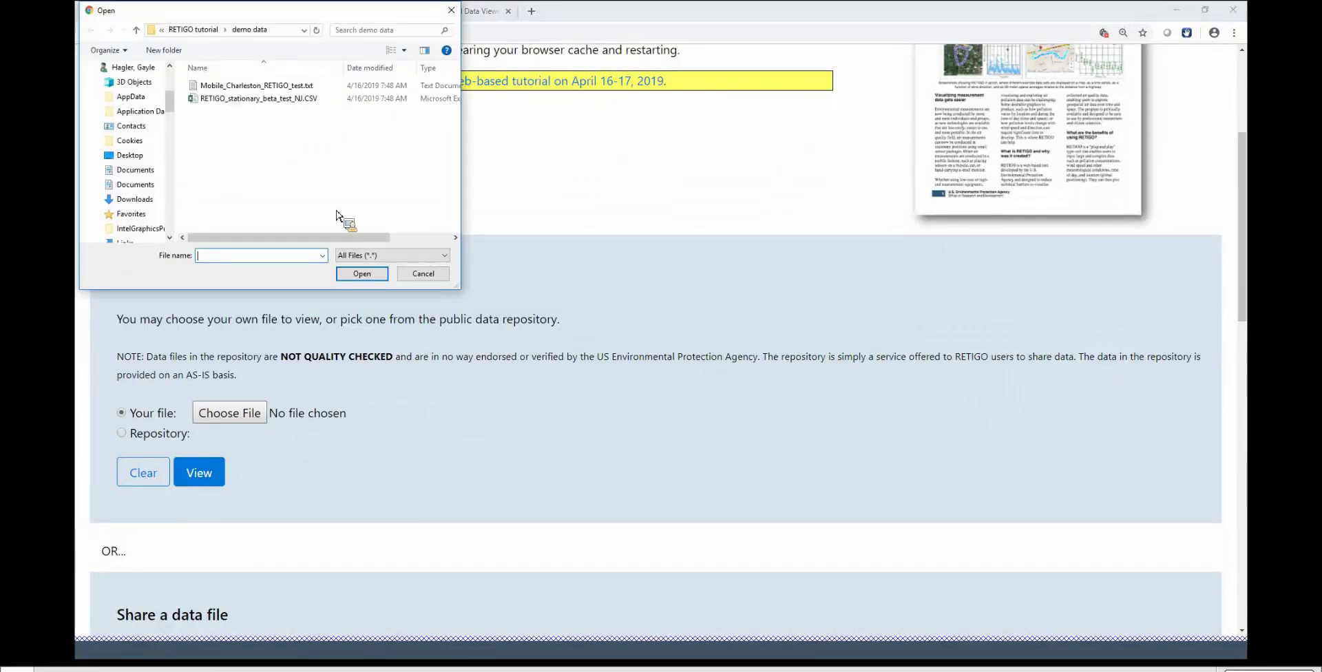
double_click(275, 86)
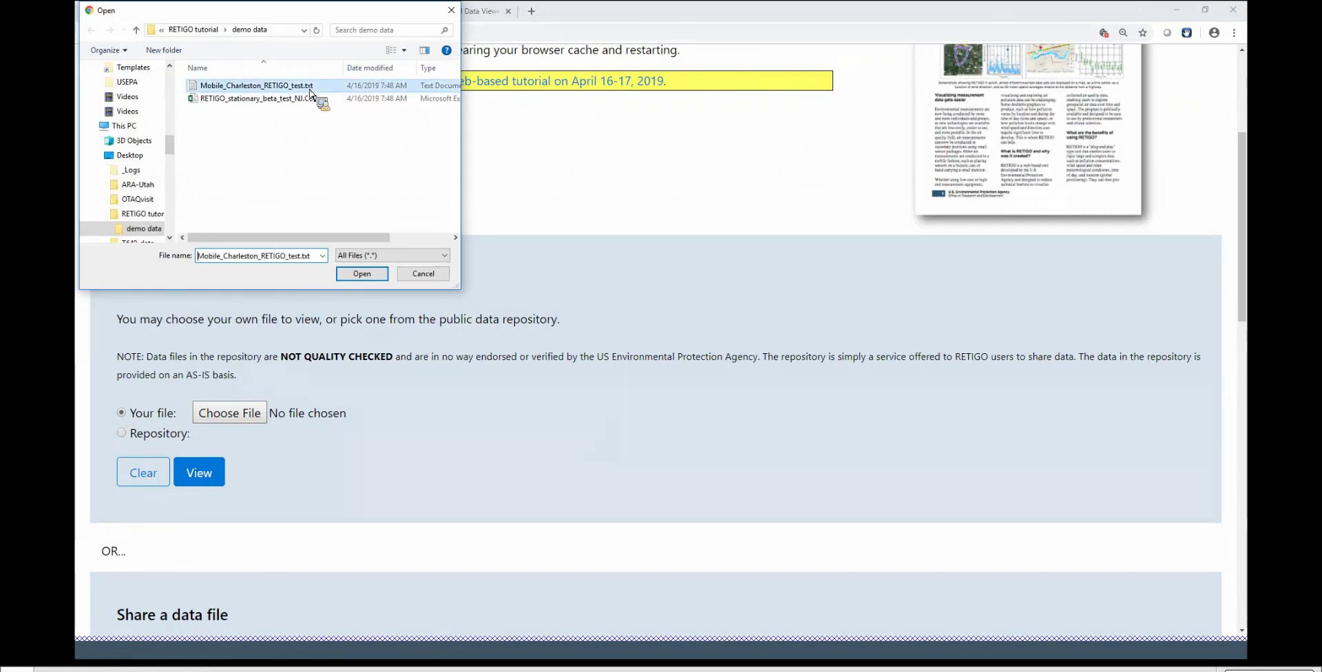
left_click(216, 473)
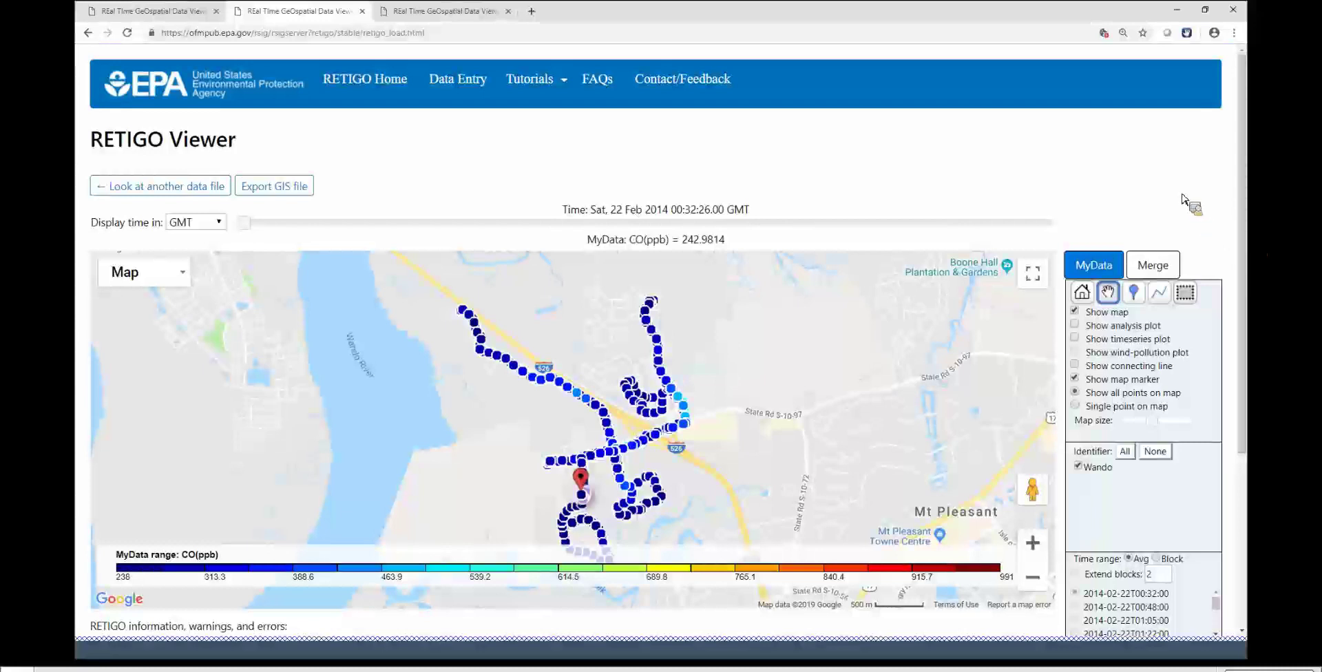
Enlarge the map slightly and advance the displayed time to 22 Feb 2014 01:01:44 GMT
scroll(1185, 196, "down", 2)
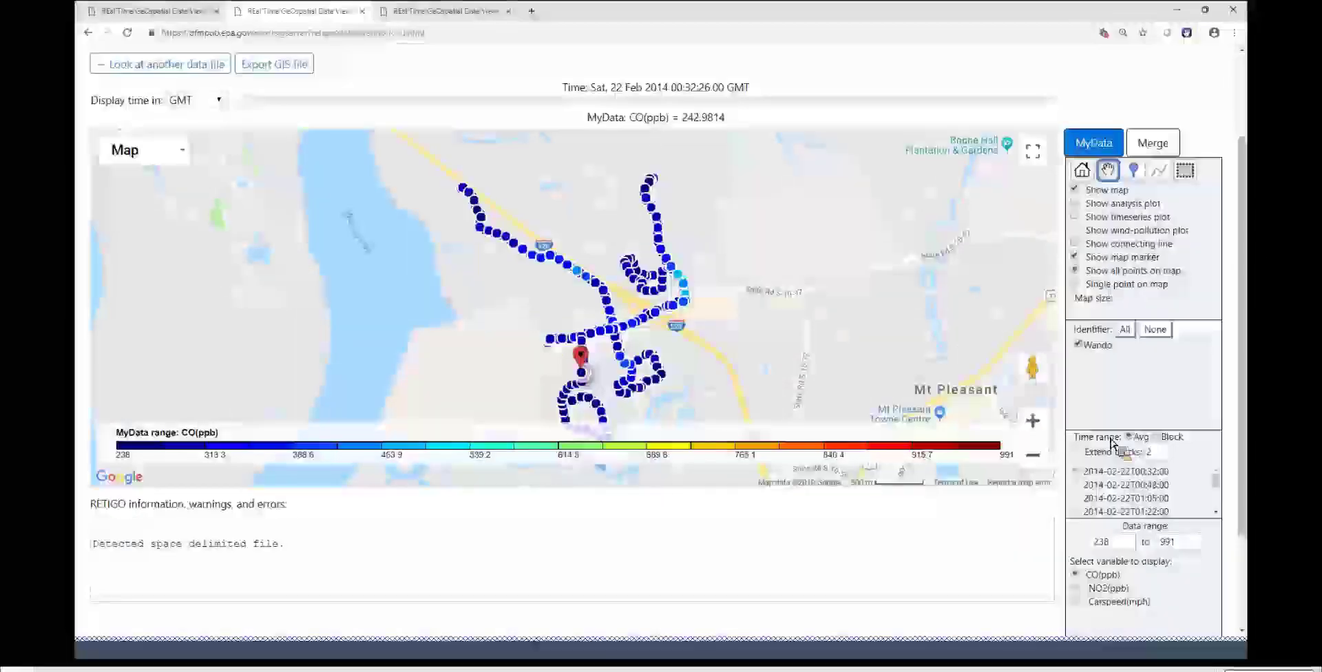
left_click_drag(1155, 310, 1169, 307)
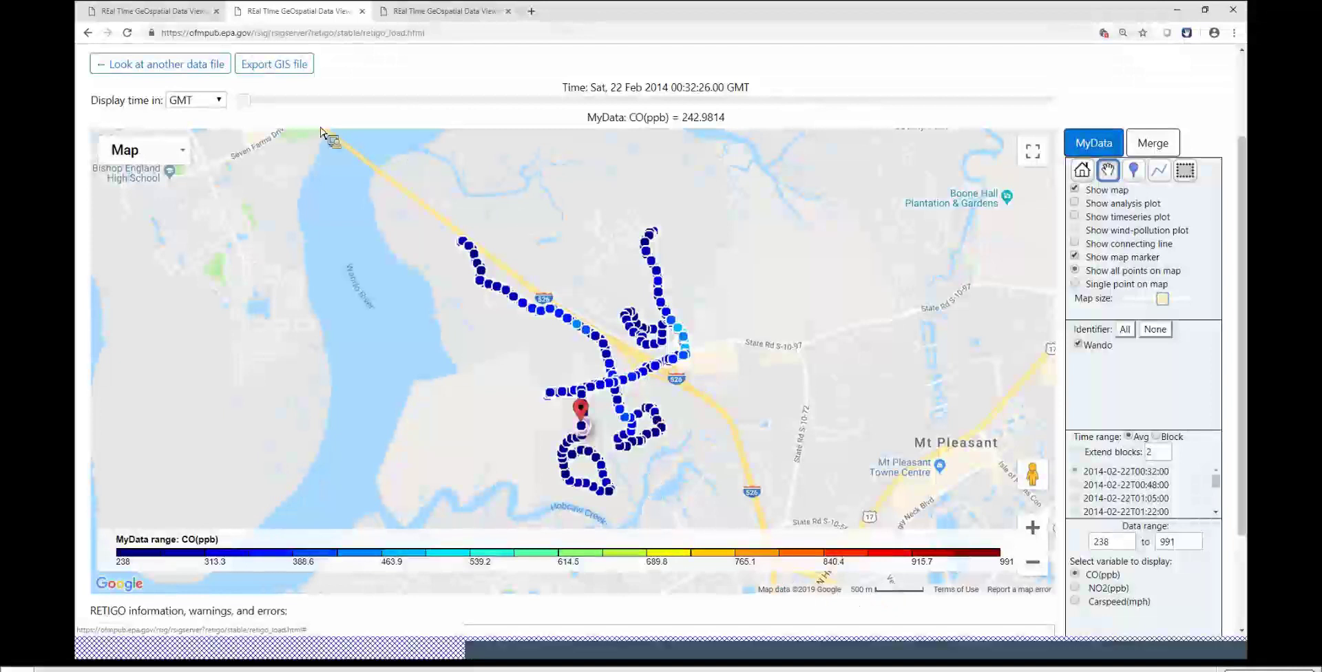
left_click(245, 105)
left_click_drag(245, 105, 393, 124)
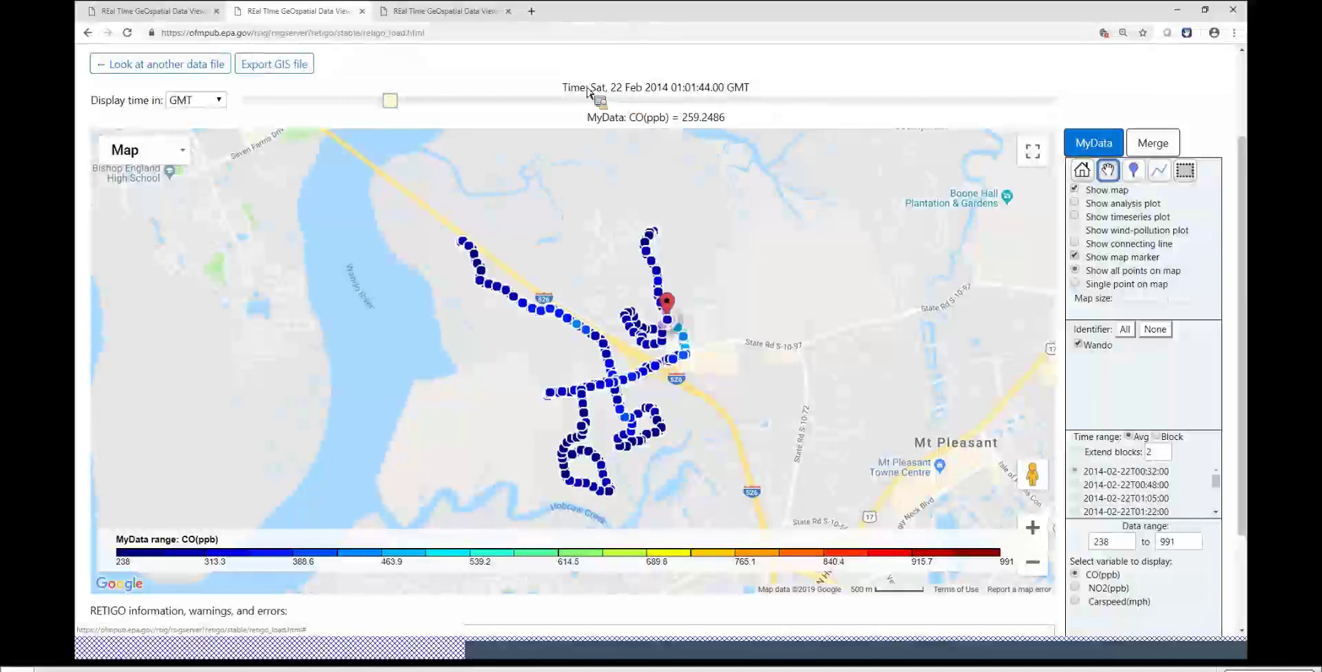
Highlight the time and CO(ppb) readouts above the map to examine the marked point
left_click_drag(566, 91, 746, 112)
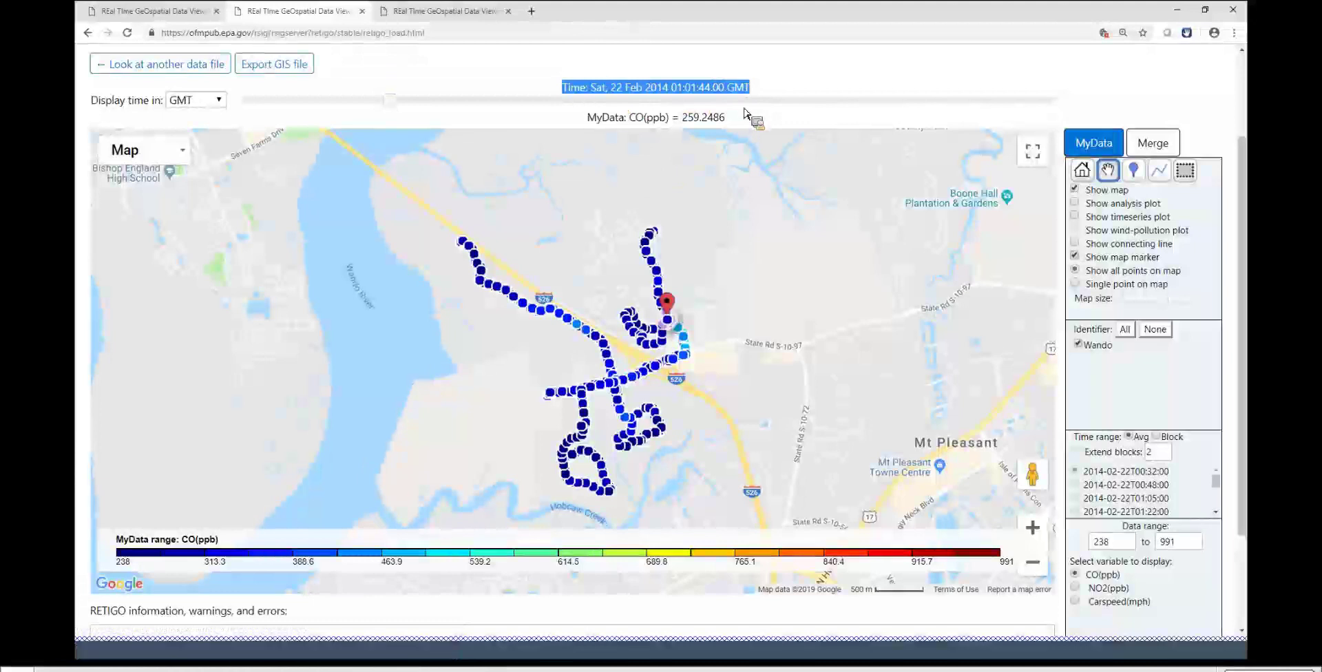
left_click(607, 123)
left_click_drag(588, 118, 752, 124)
left_click(753, 124)
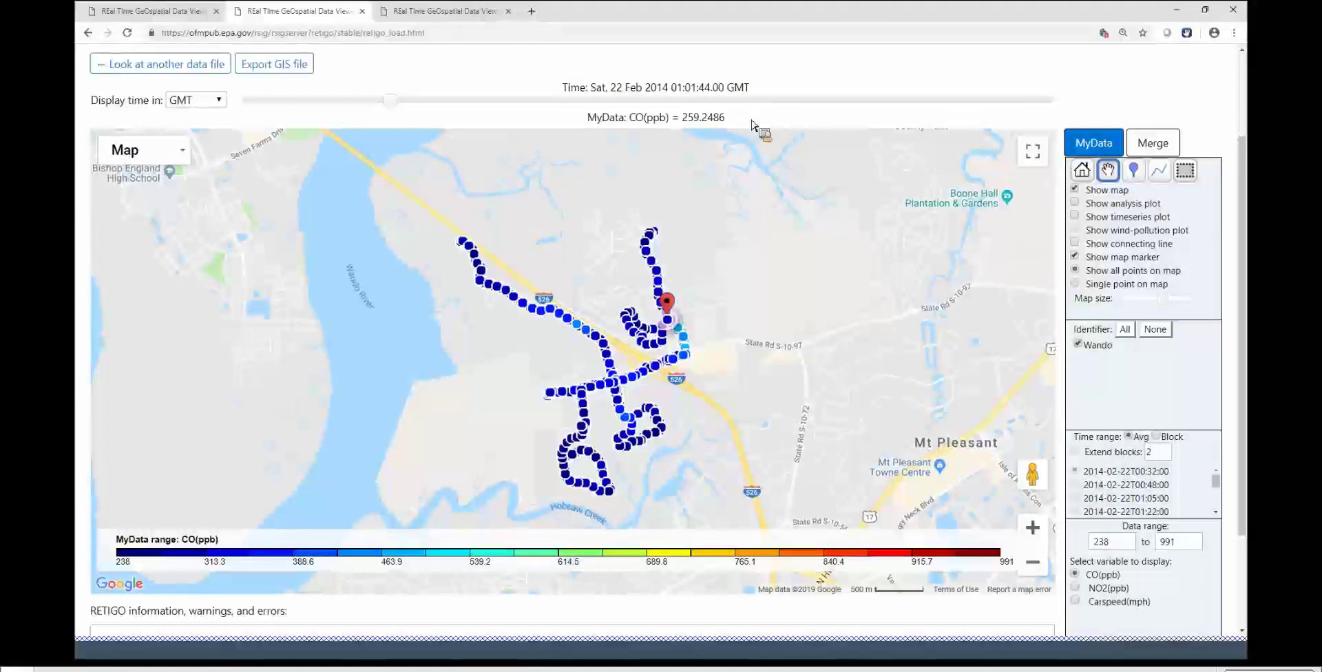
Inspect the route's surroundings on satellite imagery, and return to the standard map view
left_click(1032, 563)
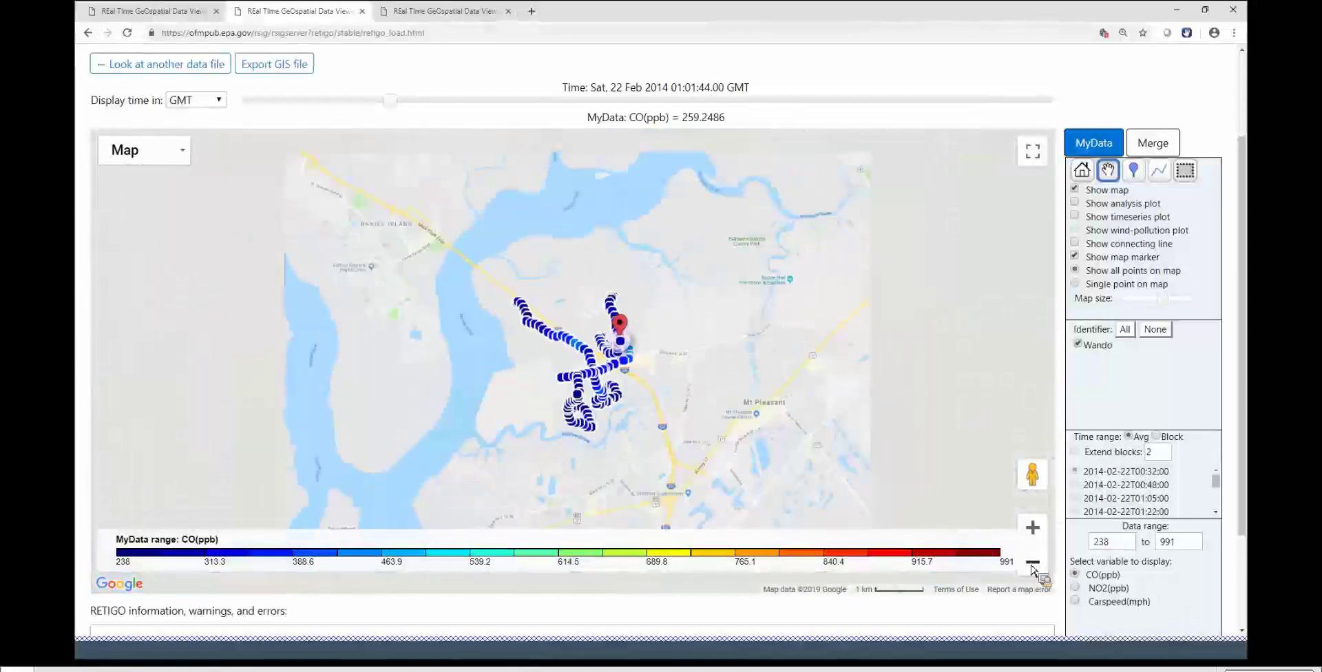
left_click(1033, 562)
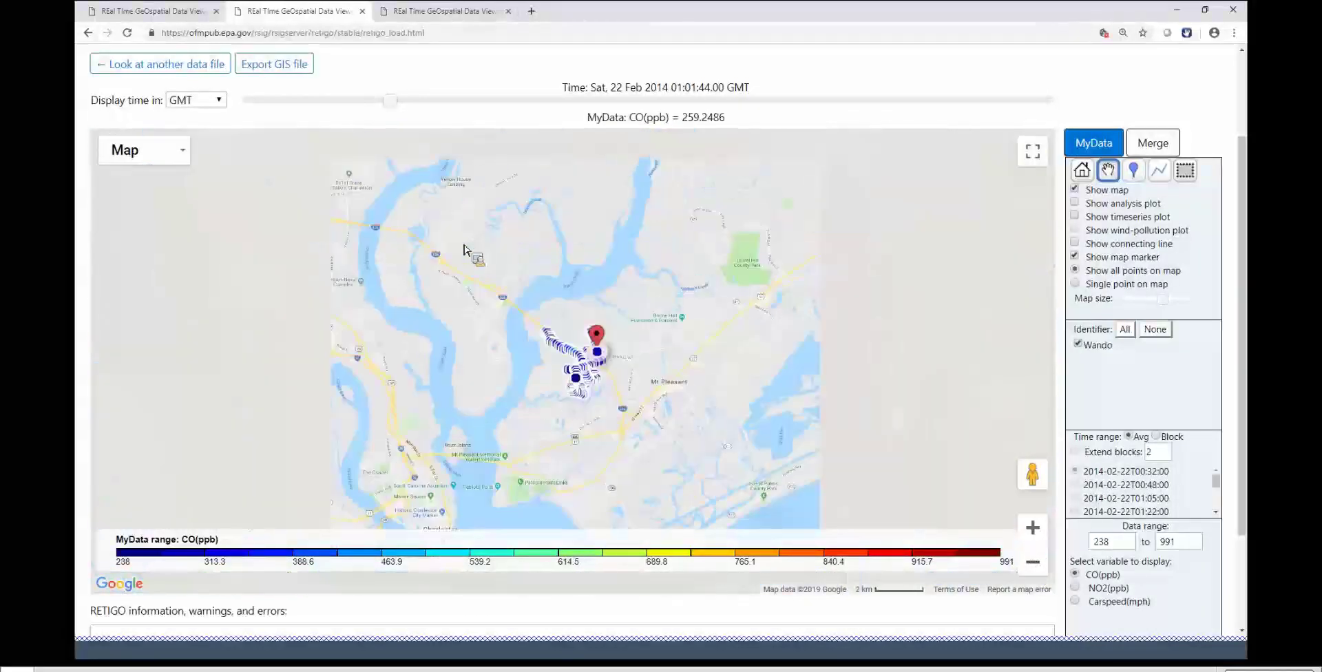
left_click(178, 159)
left_click(165, 206)
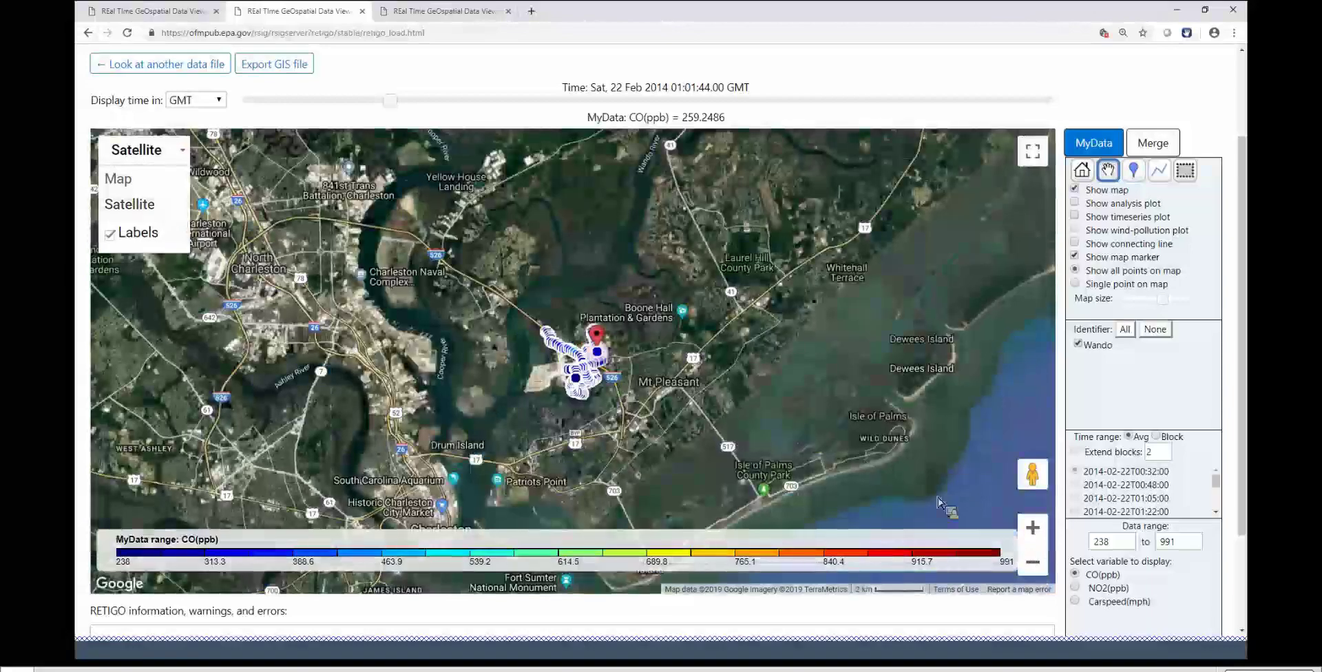
left_click(1033, 528)
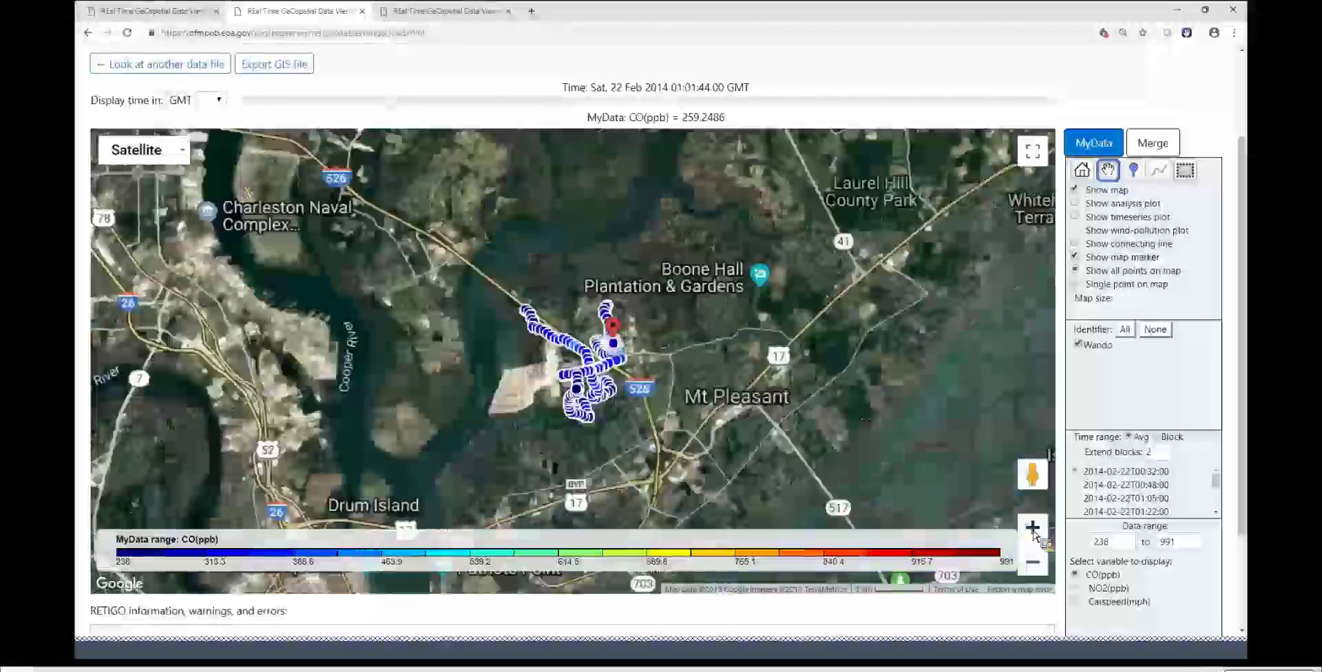
left_click(1033, 528)
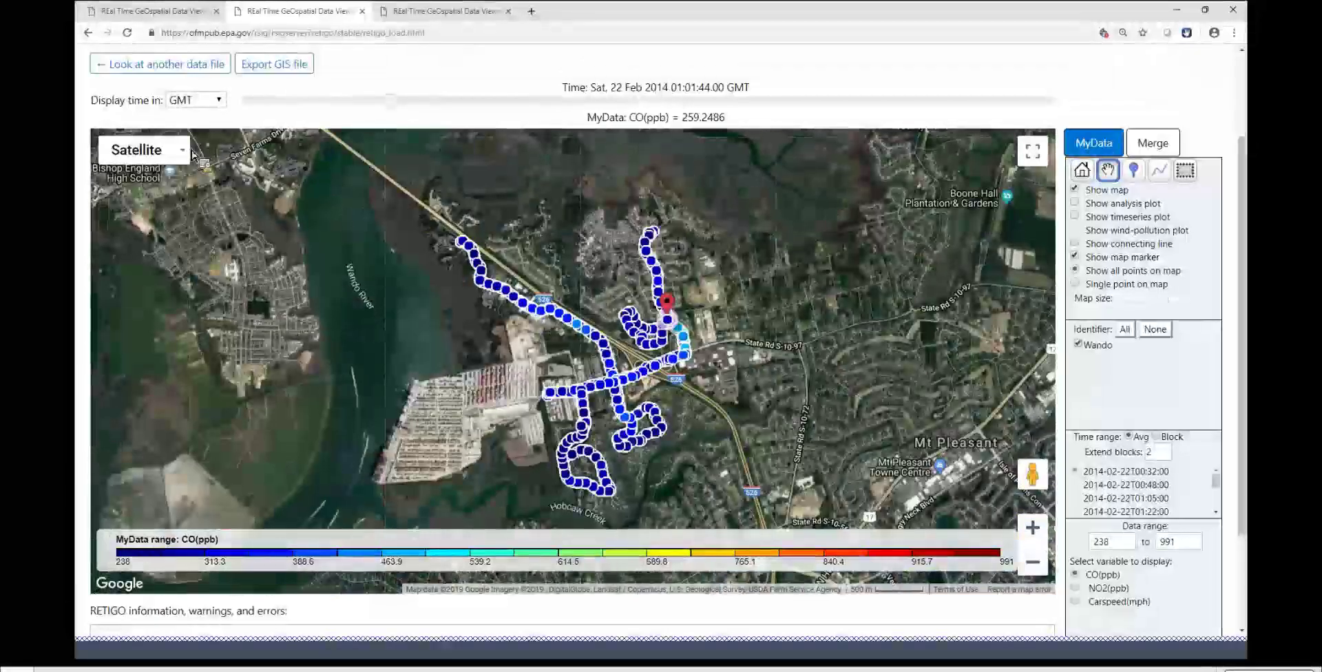
mouse_move(188, 152)
left_click(174, 179)
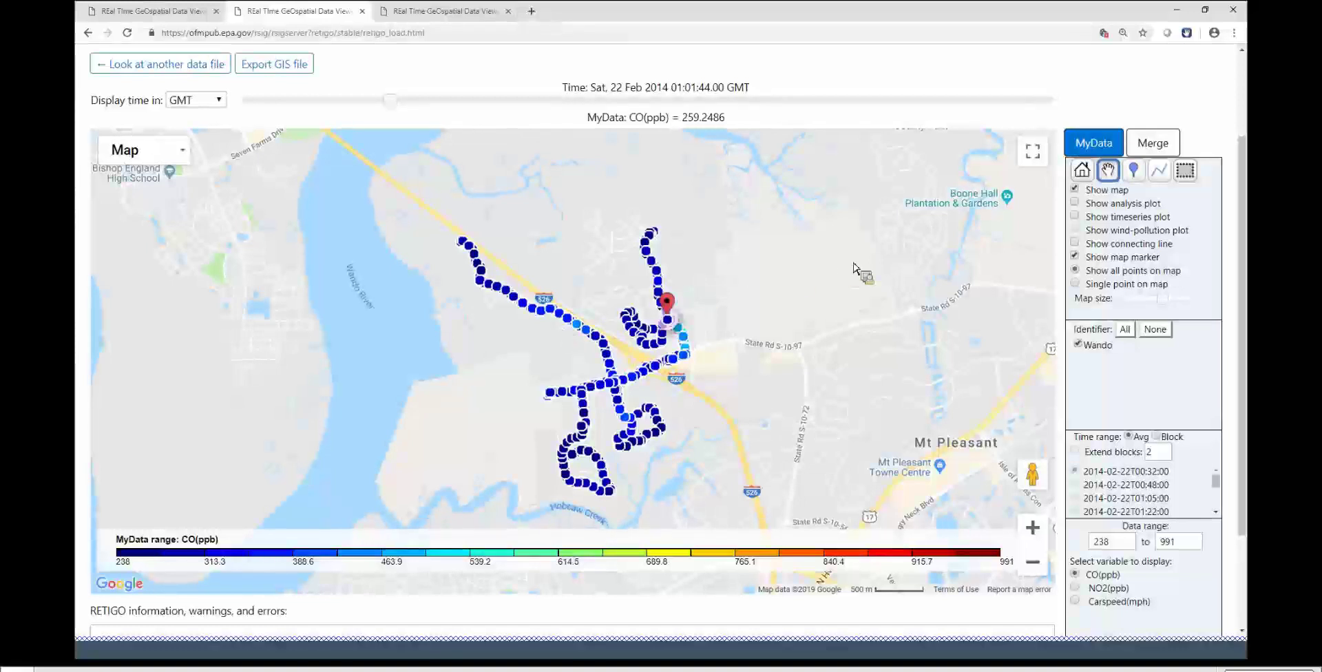
Display the NO2(ppb) variable for the measured route
left_click_drag(1076, 137, 1189, 221)
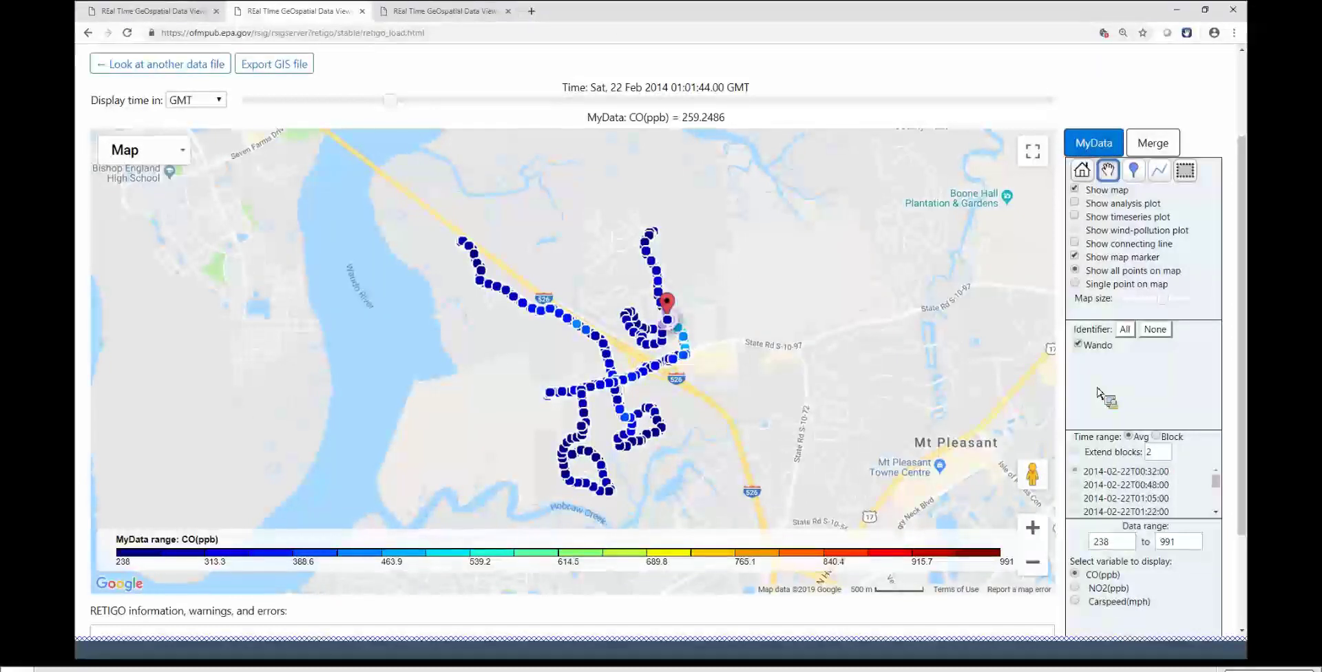
left_click_drag(1075, 375, 1156, 593)
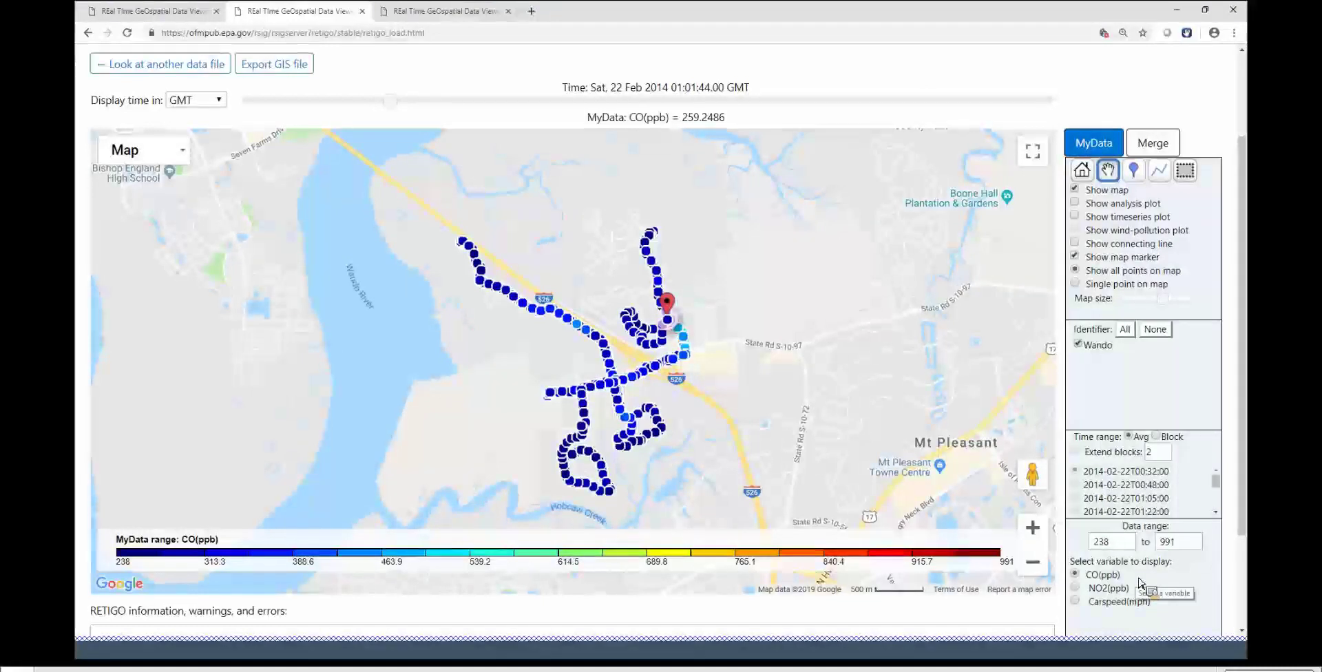
left_click(1076, 588)
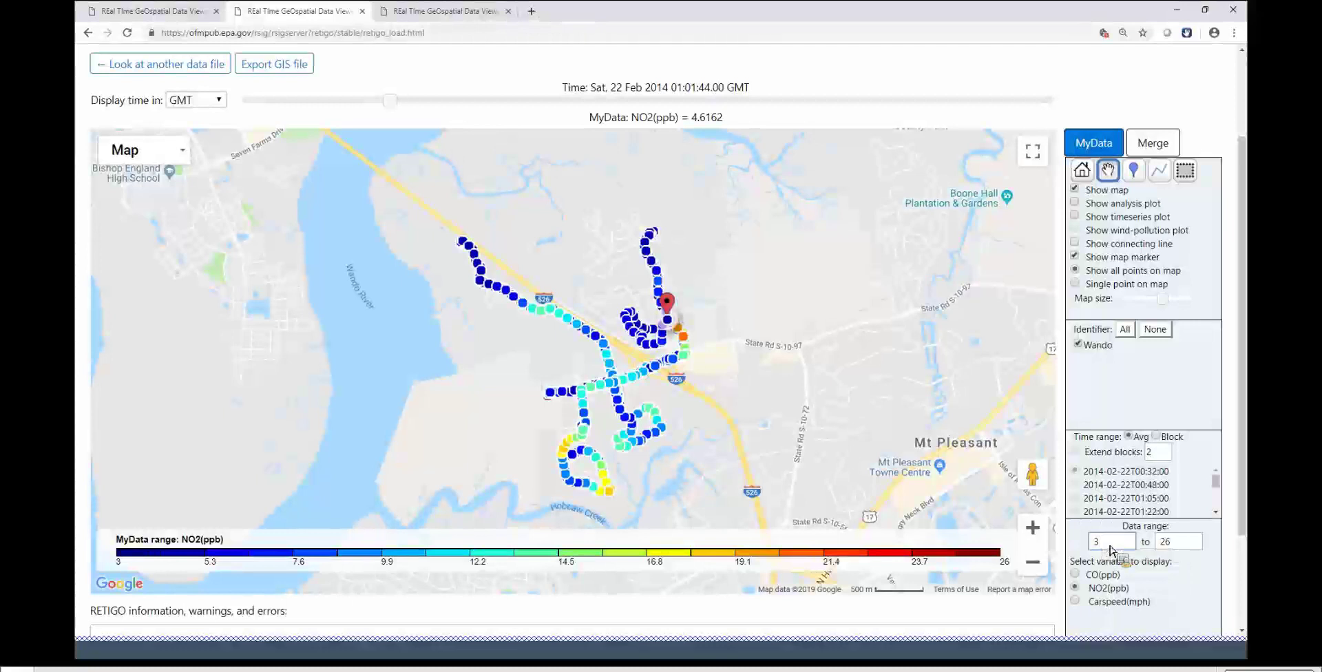
Set the NO2 data range to run from 0 to 30
double_click(1109, 548)
type("0")
double_click(1182, 548)
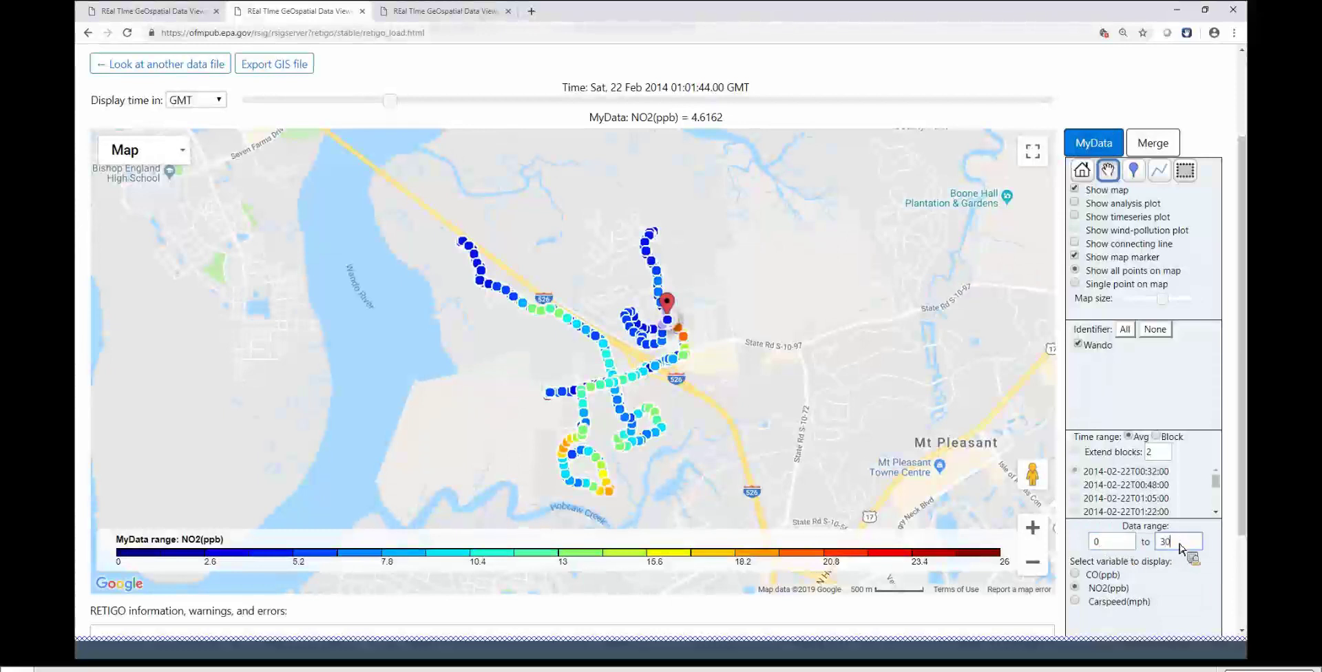
type("30")
key("Return")
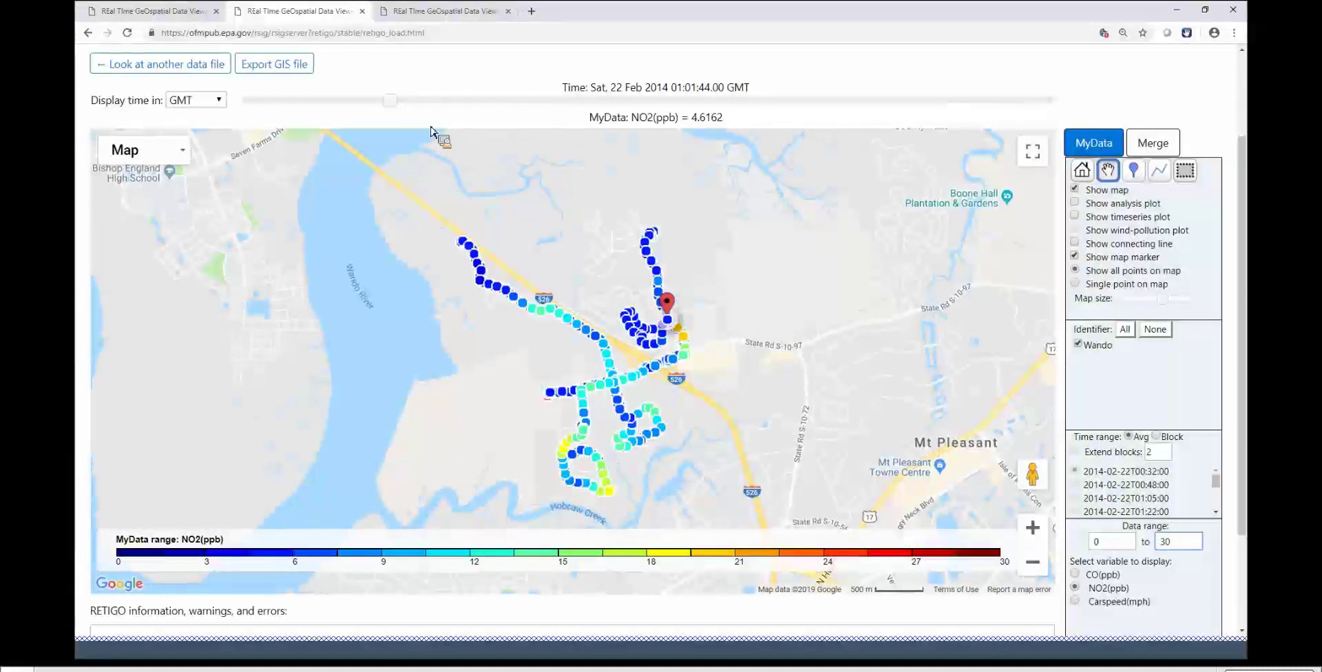
Advance the displayed time to 01:22:29 GMT and show the timeseries plot beside the map
left_click_drag(397, 108, 499, 122)
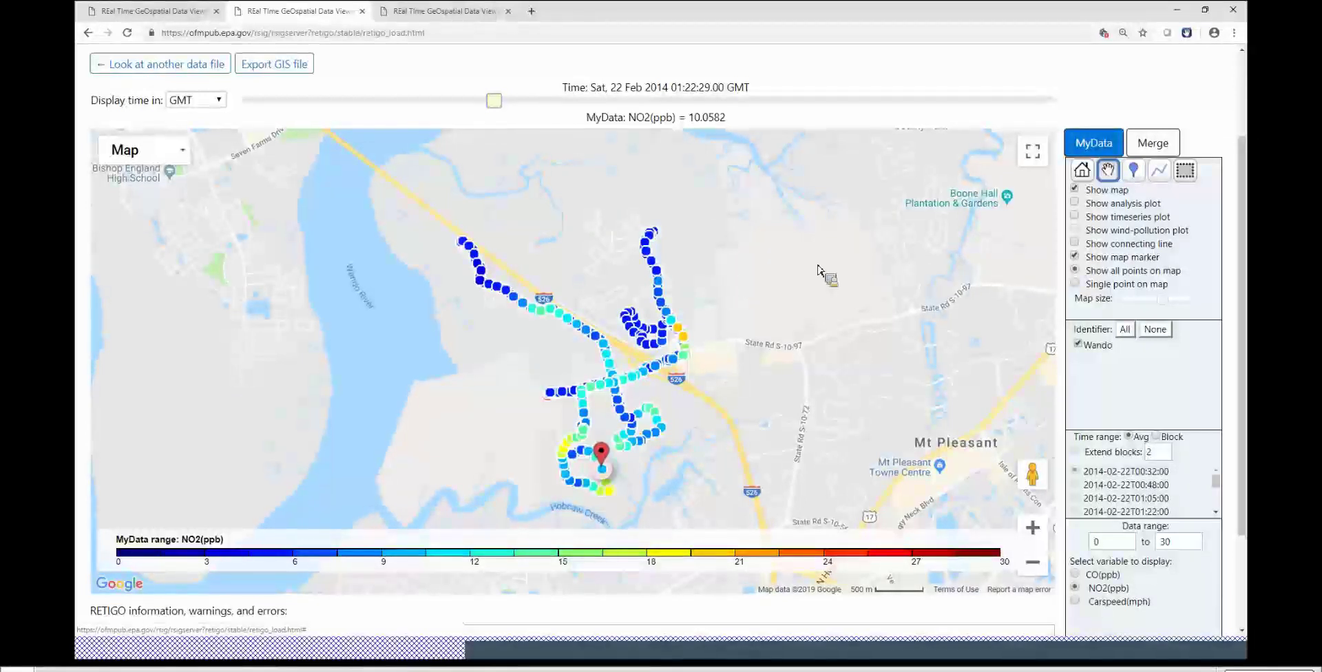
left_click(1075, 217)
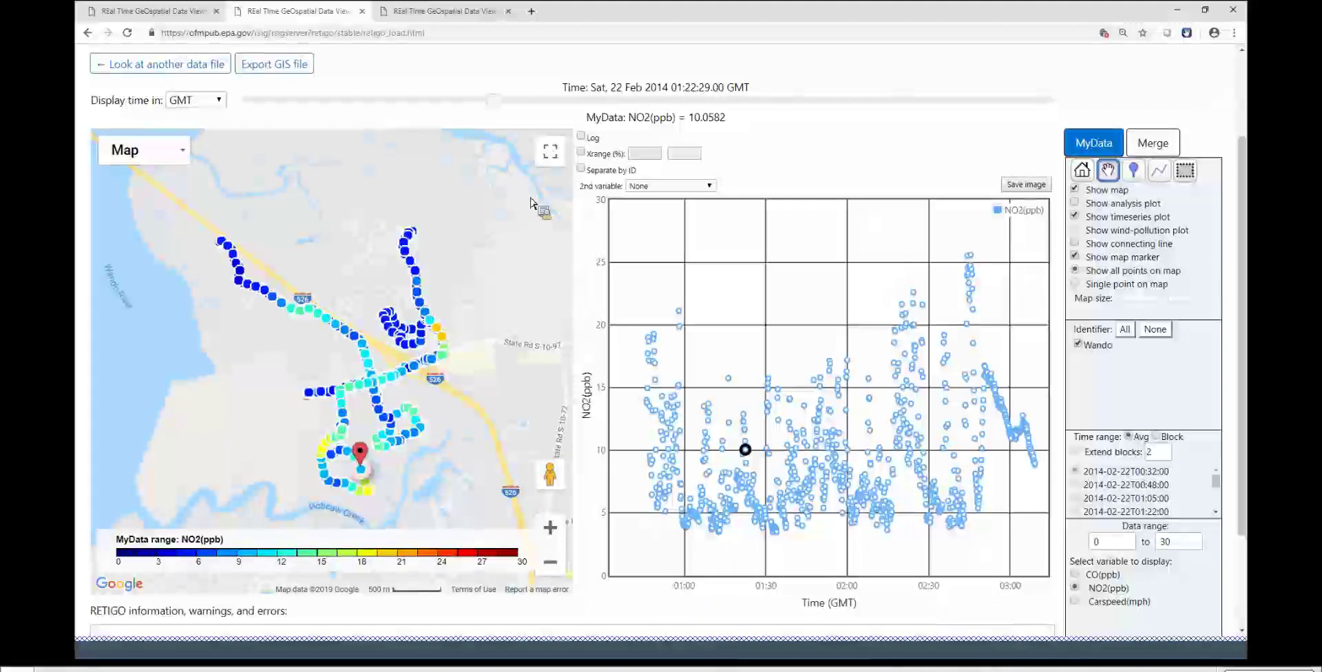
Move back and forth through time to track the marked point on the map and plot, ending at 01:34:24 GMT
left_click_drag(497, 106, 541, 113)
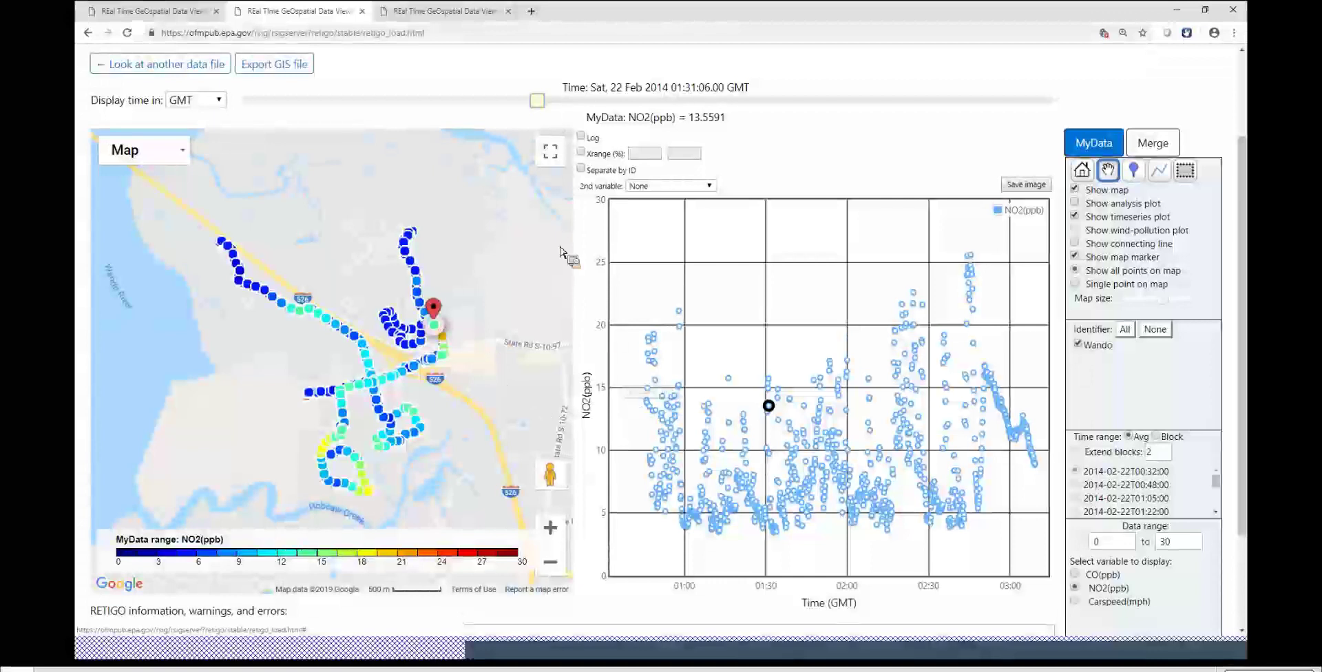
left_click(541, 102)
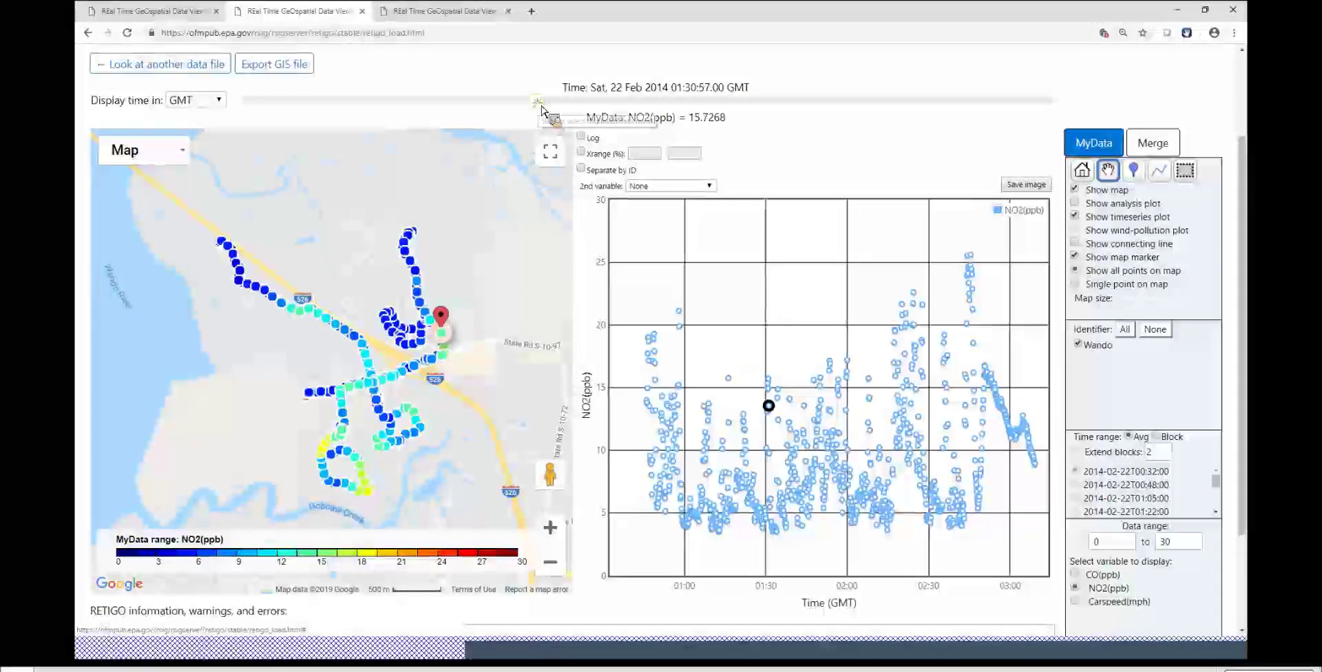
left_click_drag(546, 107, 590, 133)
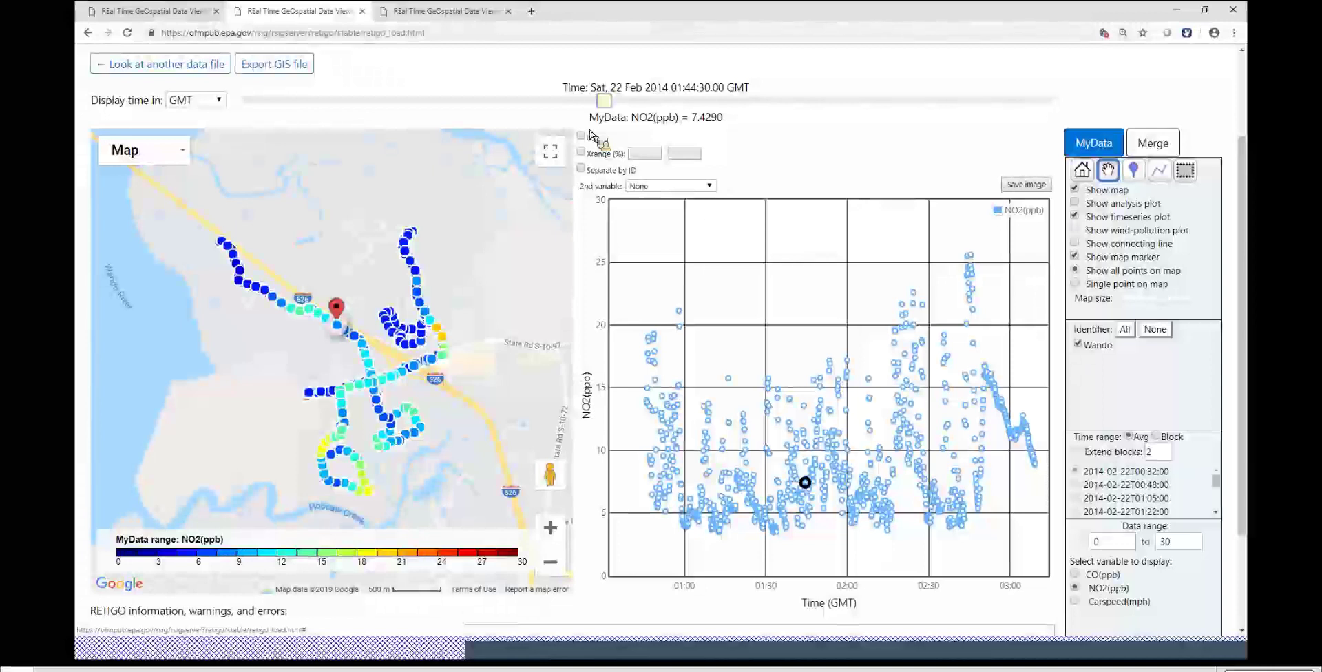
mouse_move(590, 133)
left_mouse_down()
mouse_move(601, 96)
mouse_move(596, 109)
mouse_move(537, 108)
mouse_move(557, 109)
left_mouse_up()
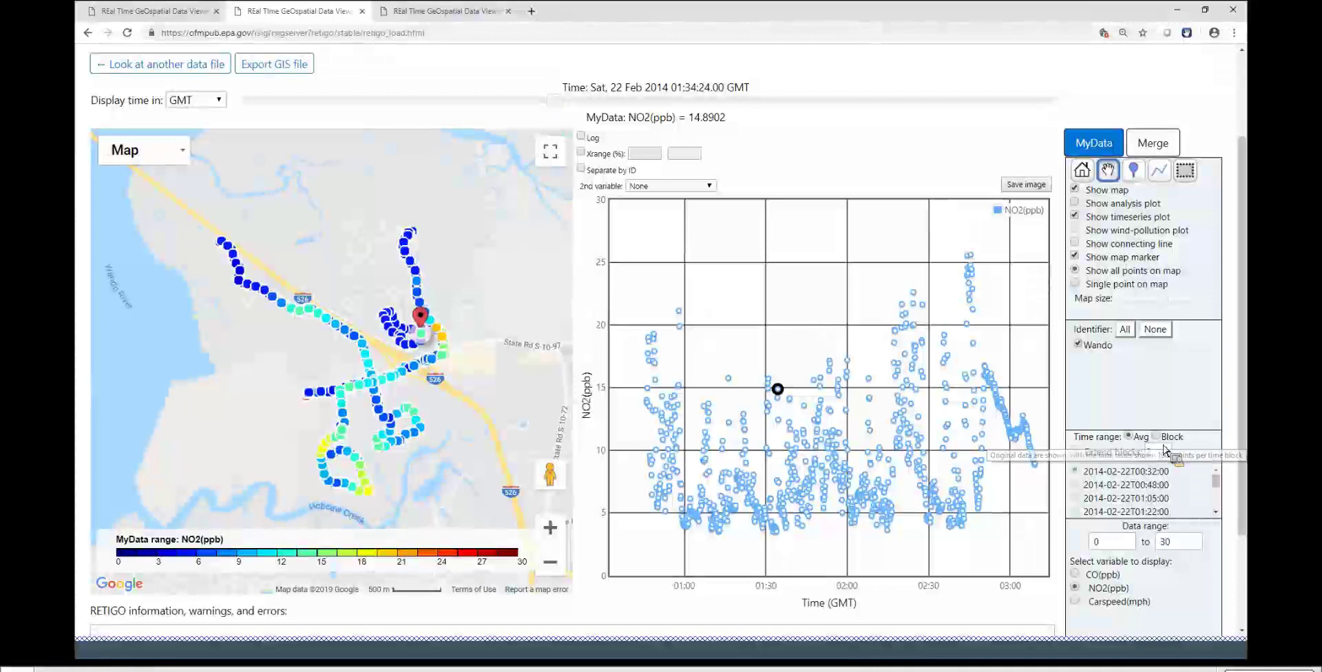
Switch the time range to Block and select the 2014-02-22T00:48:00 block
left_click(1163, 442)
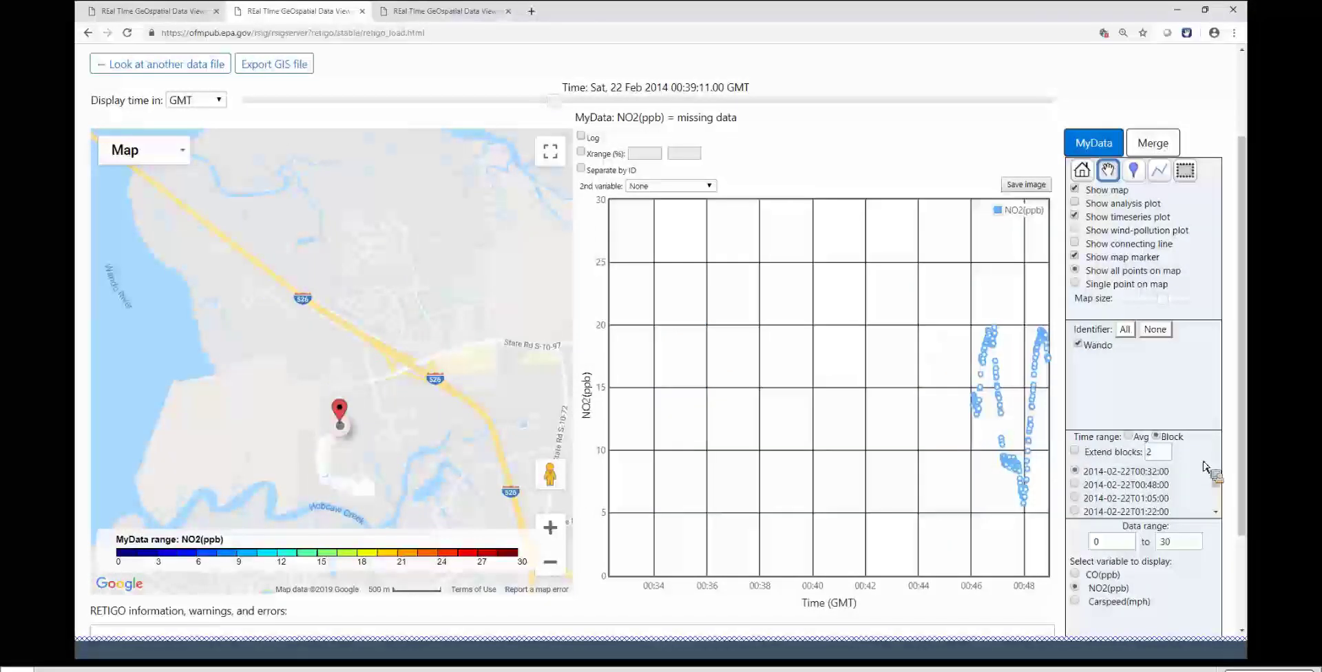
left_click_drag(1205, 467, 1088, 504)
key("Down")
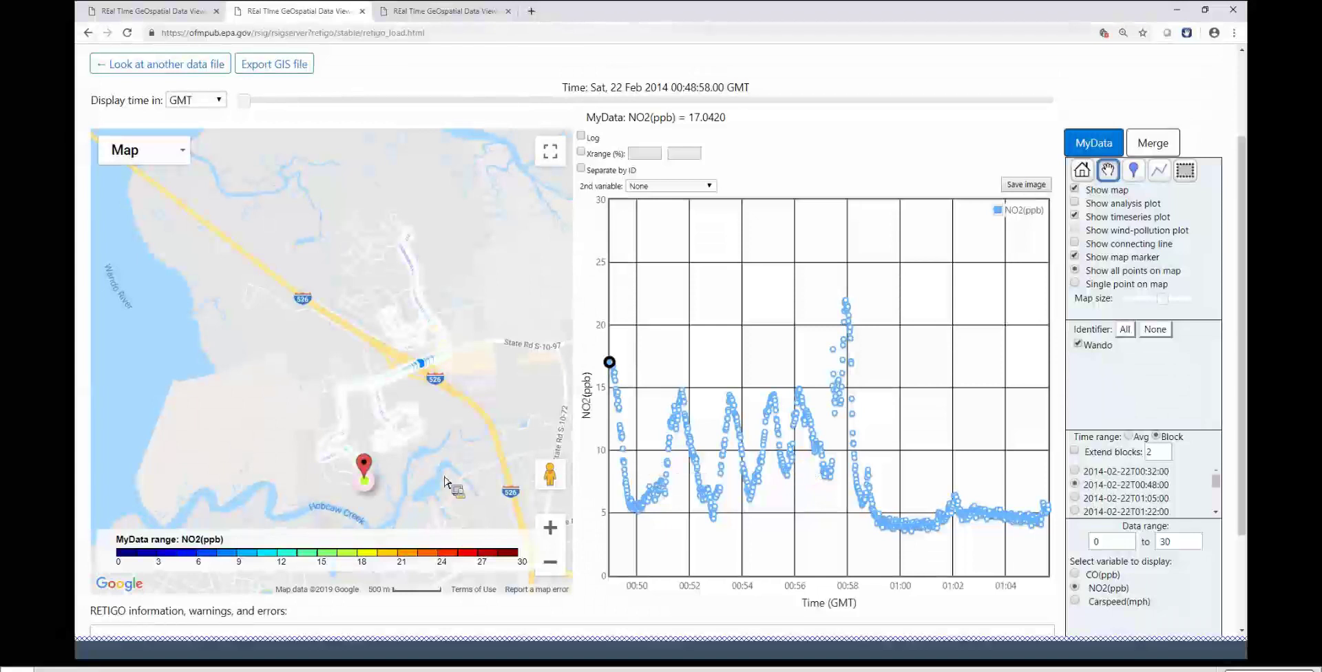
left_click(550, 528)
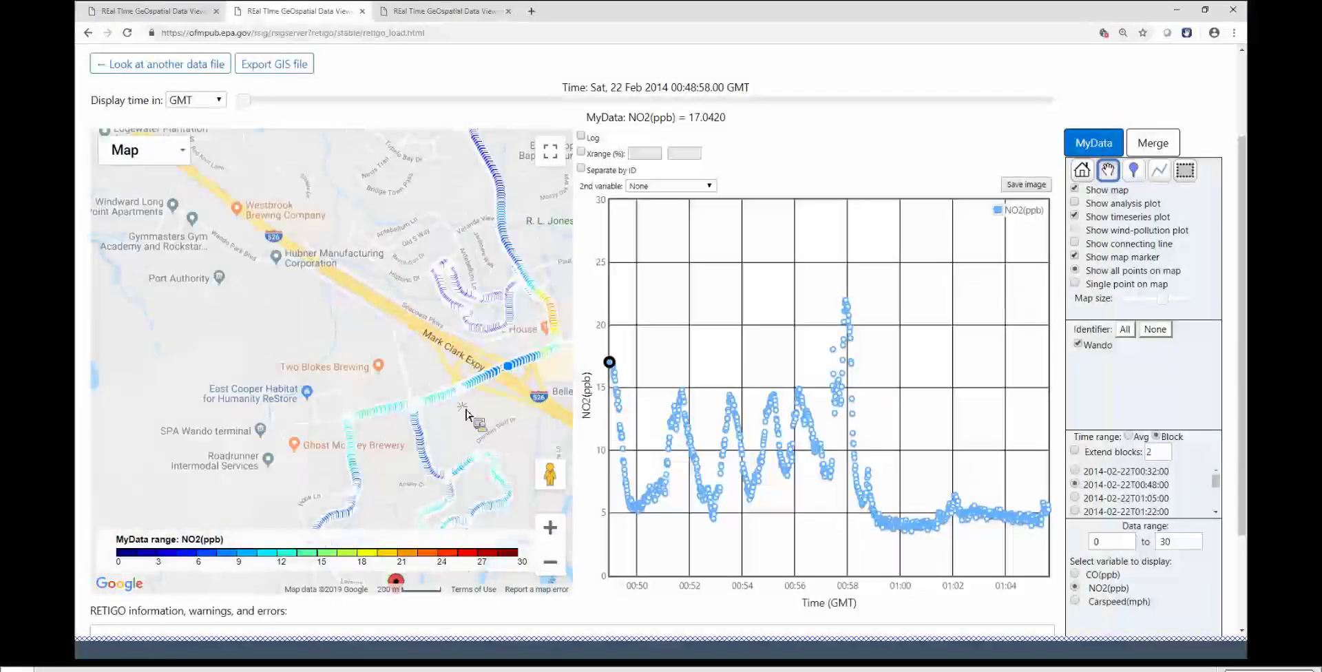
left_click_drag(465, 413, 414, 305)
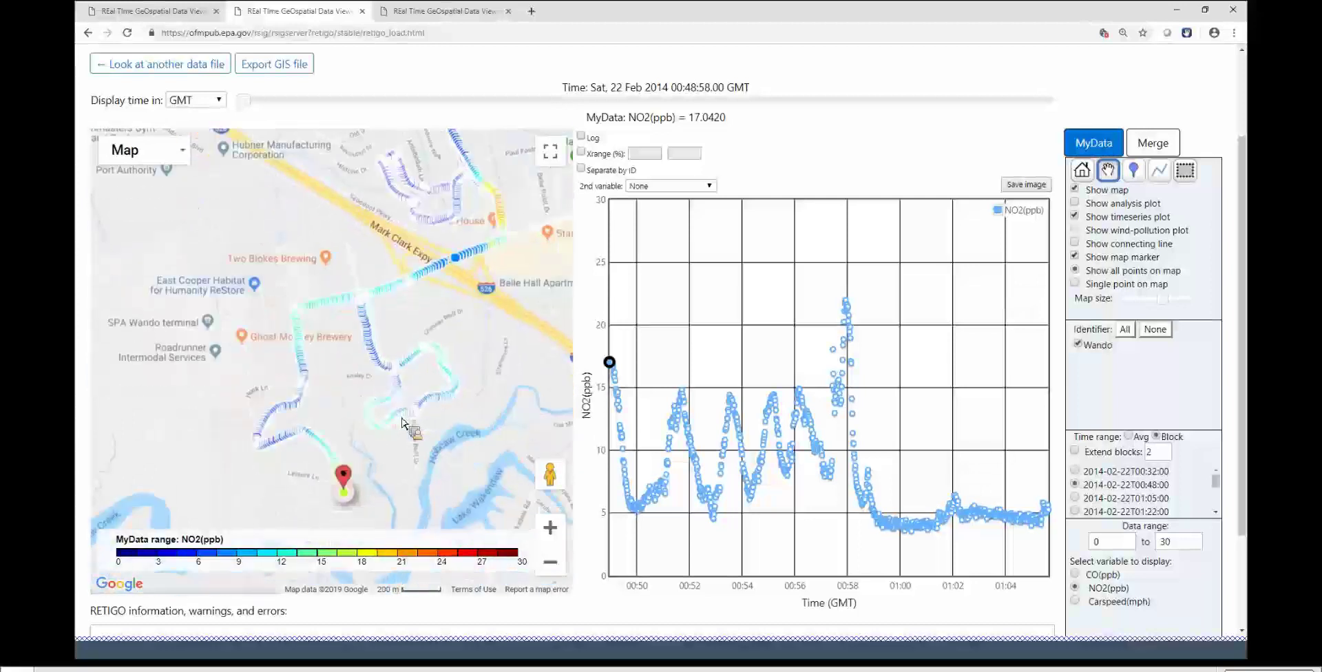
Advance the displayed time to 00:53:23 GMT in the 00:48:00 block while tracking the marker on the enlarged southern route
left_click_drag(396, 418, 423, 388)
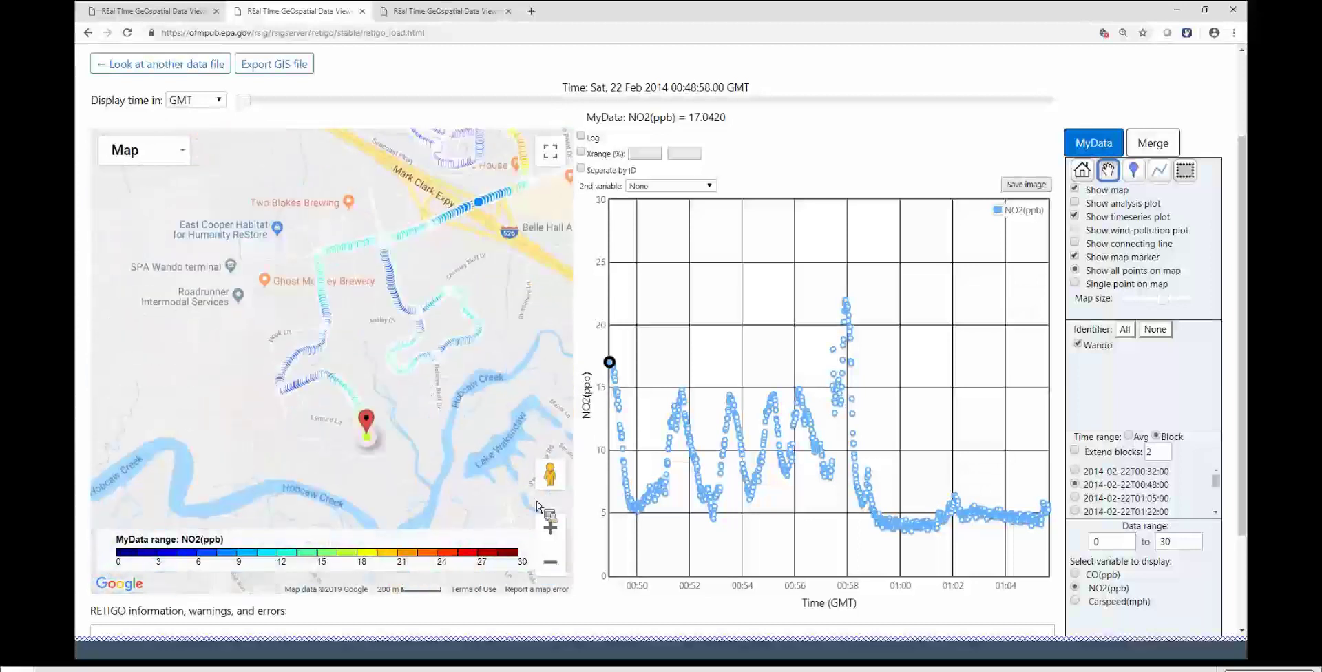
left_click(550, 528)
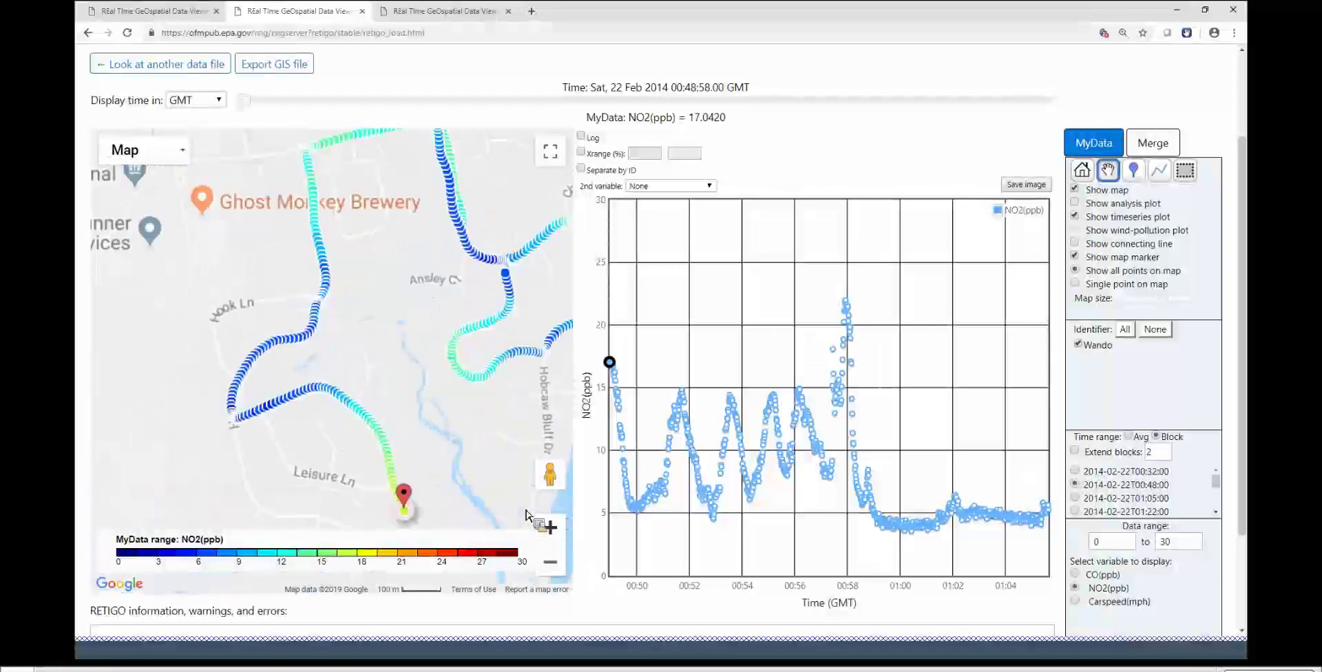
left_click_drag(447, 450, 445, 420)
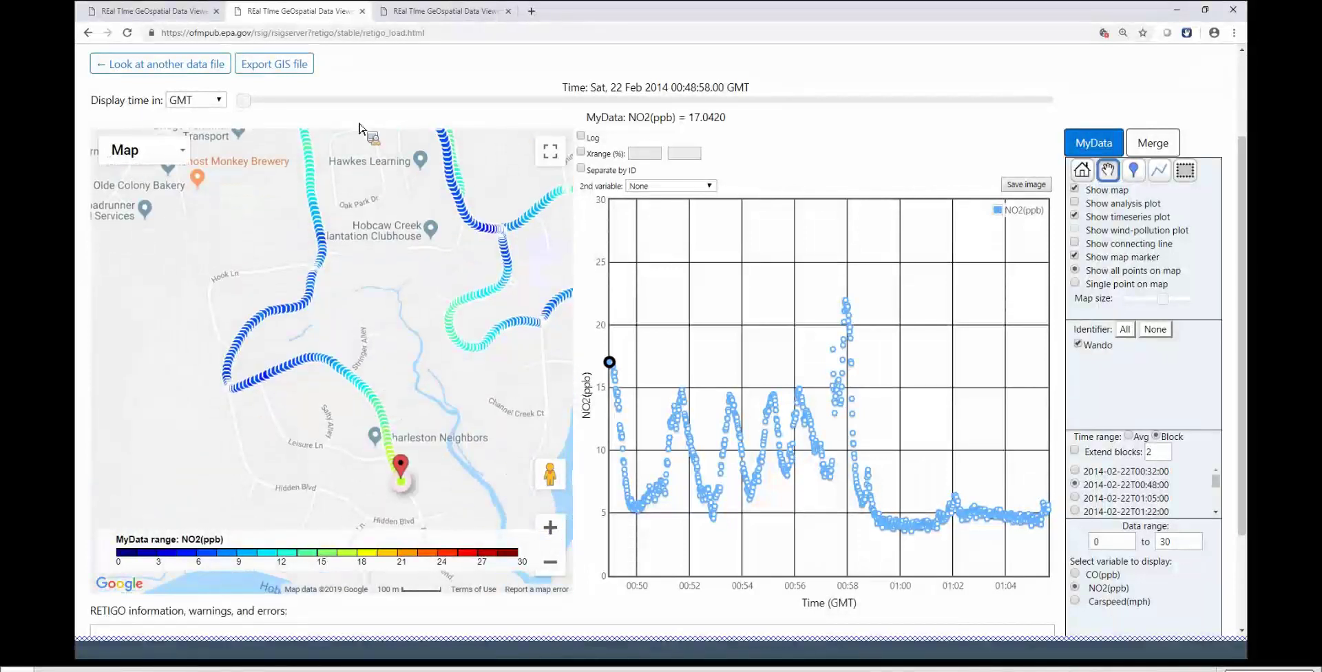
left_click_drag(245, 100, 461, 129)
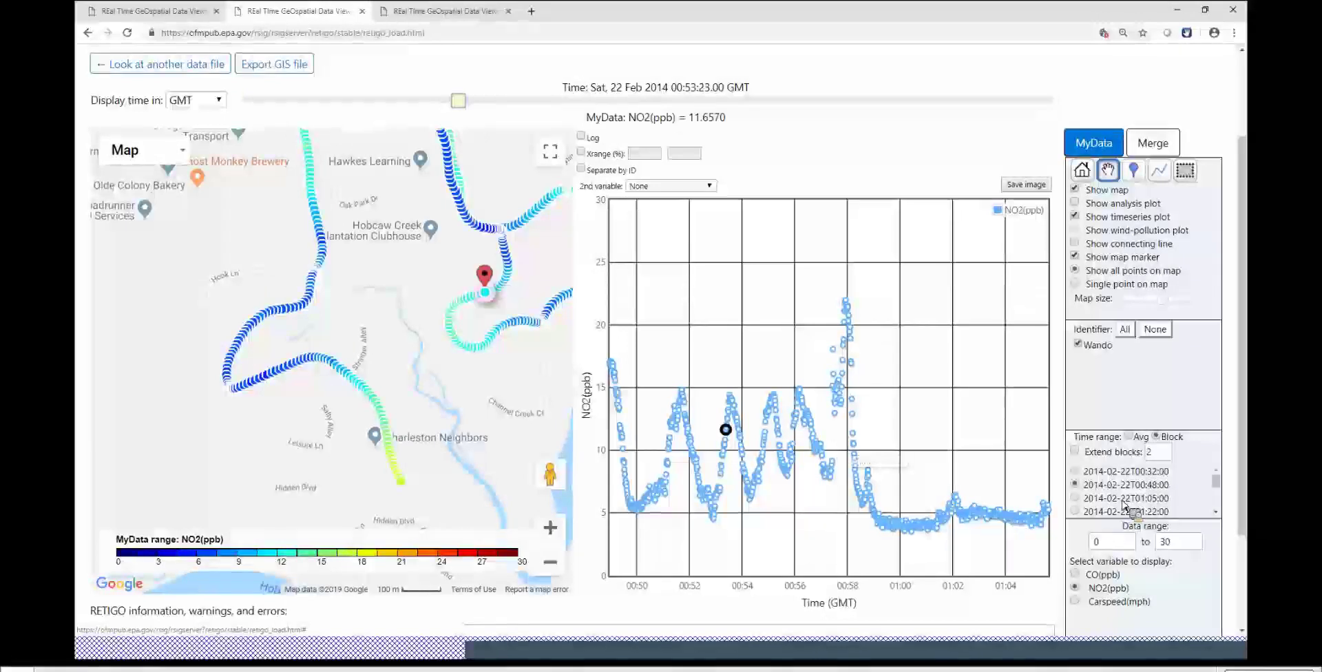
Select the 2014-02-22T01:05:00 block and advance the displayed time to the NO2 peak at 01:16:09 GMT
left_click(1075, 498)
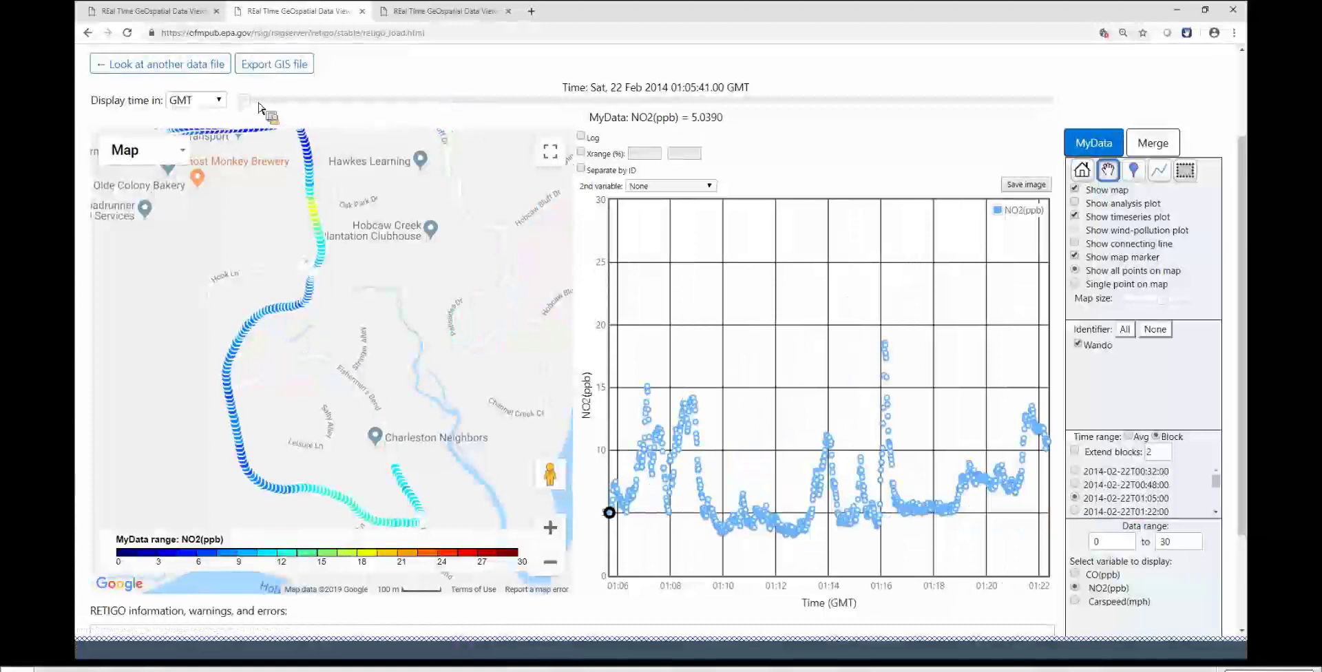
mouse_move(259, 103)
left_mouse_down()
mouse_move(426, 128)
mouse_move(791, 147)
mouse_move(754, 150)
mouse_move(756, 348)
left_mouse_up()
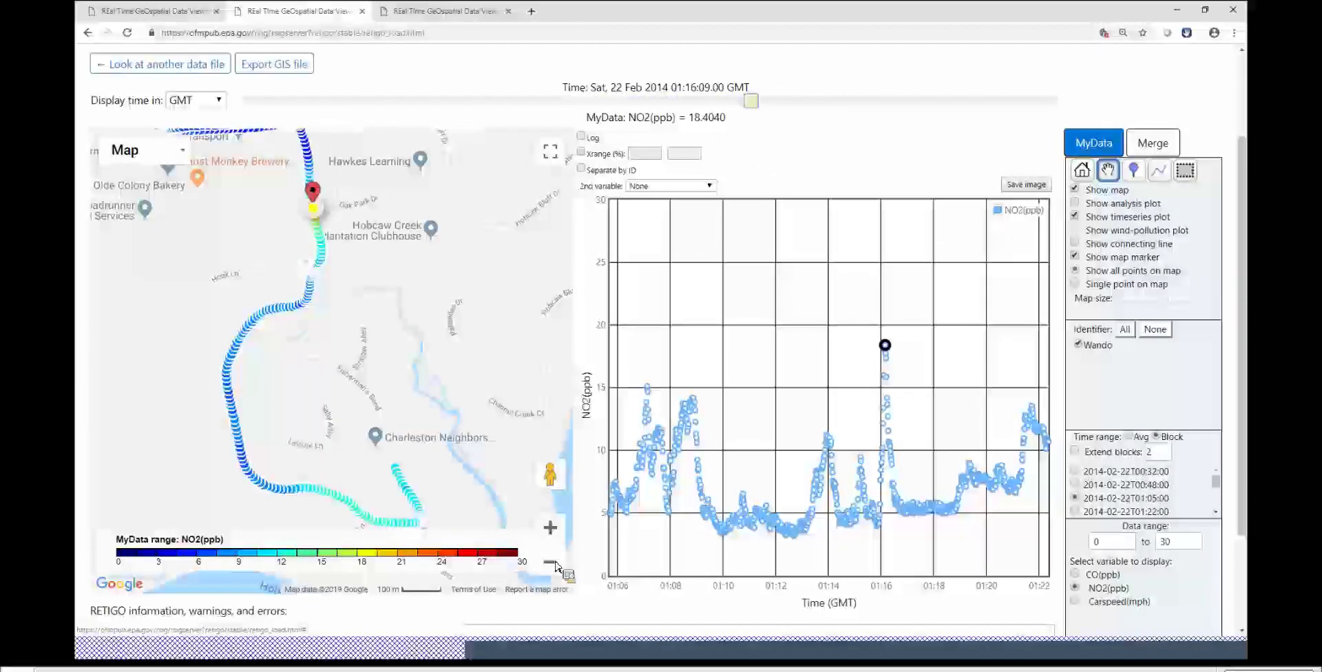
left_click(555, 563)
left_click_drag(429, 328, 394, 328)
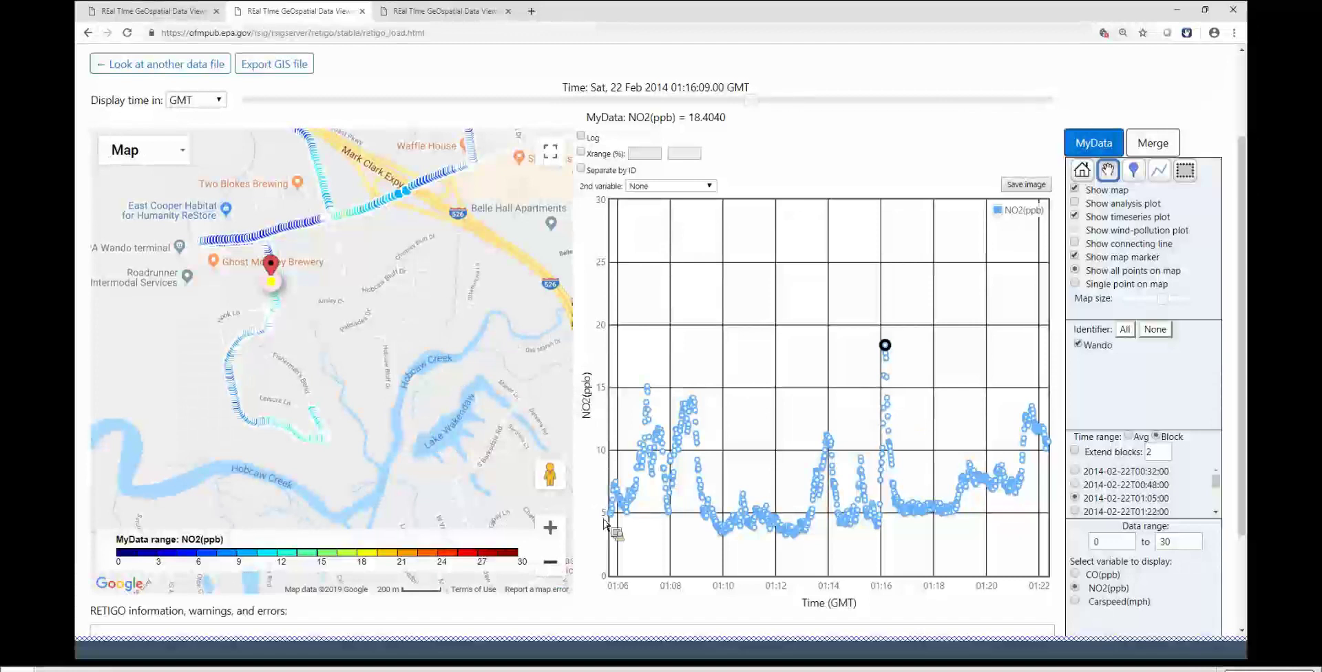
Turn on block extension, accept the switch to single point mode, and extend the 01:05:00 time range to 4 blocks
left_click(1076, 452)
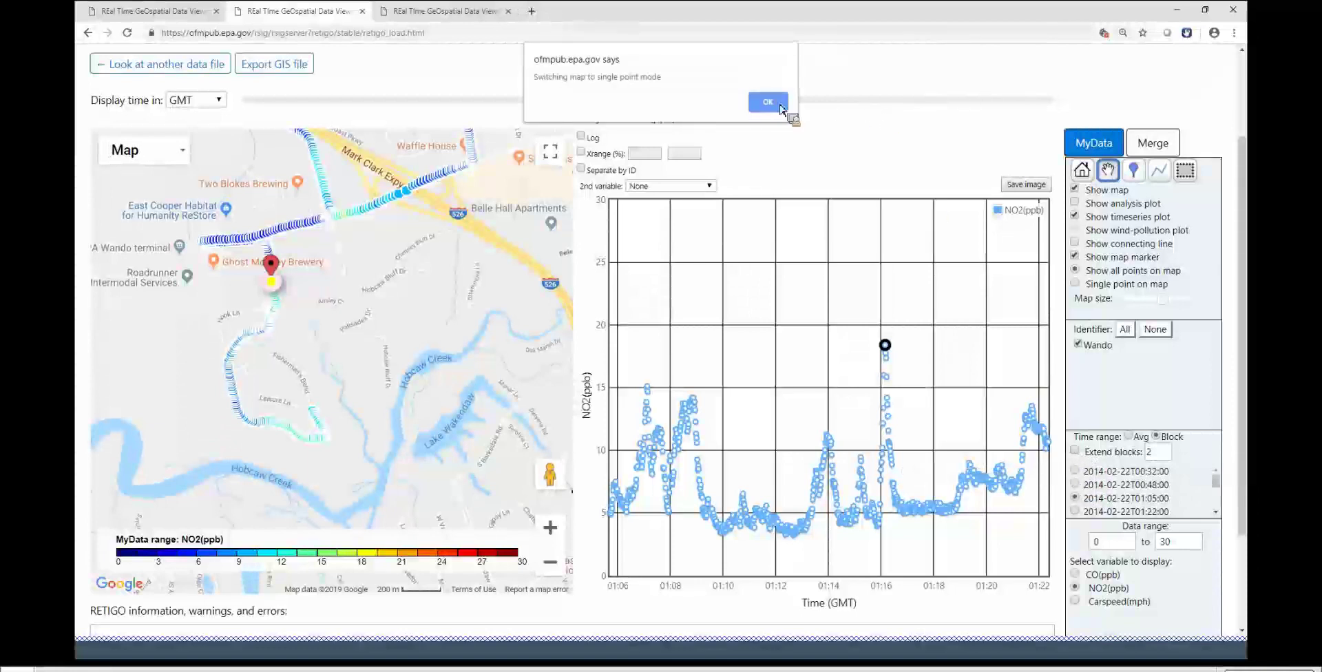
left_click(780, 107)
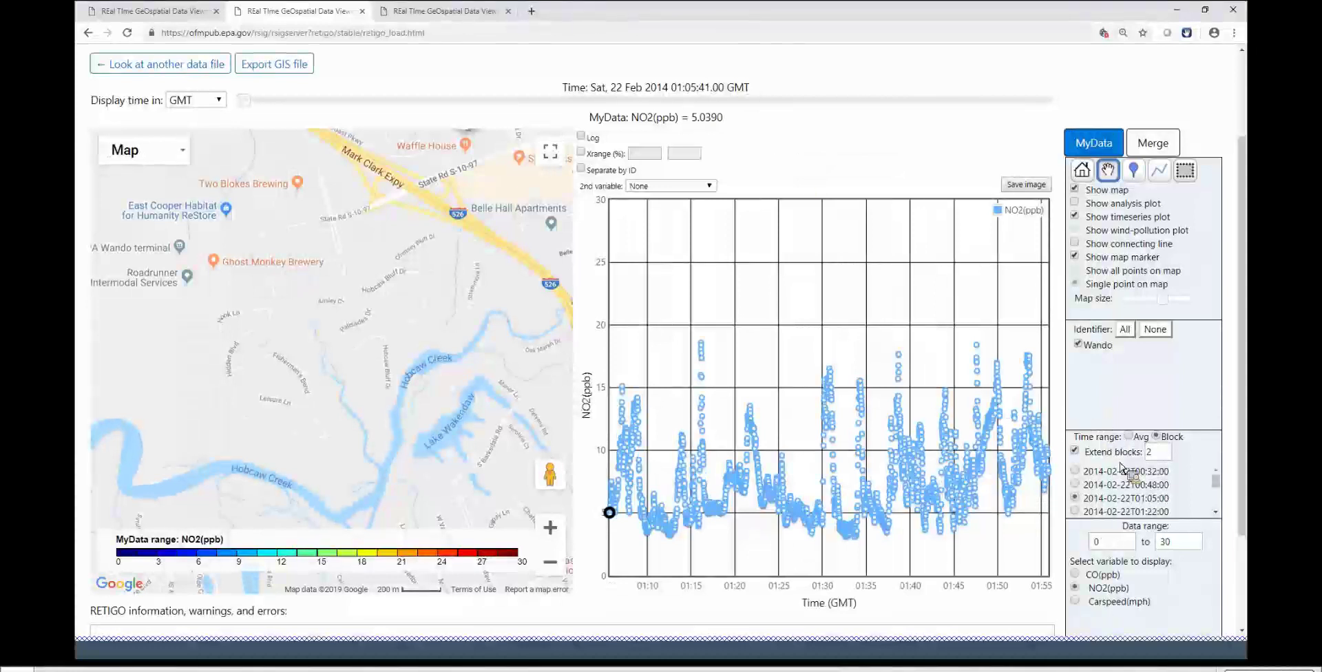
left_click(1165, 451)
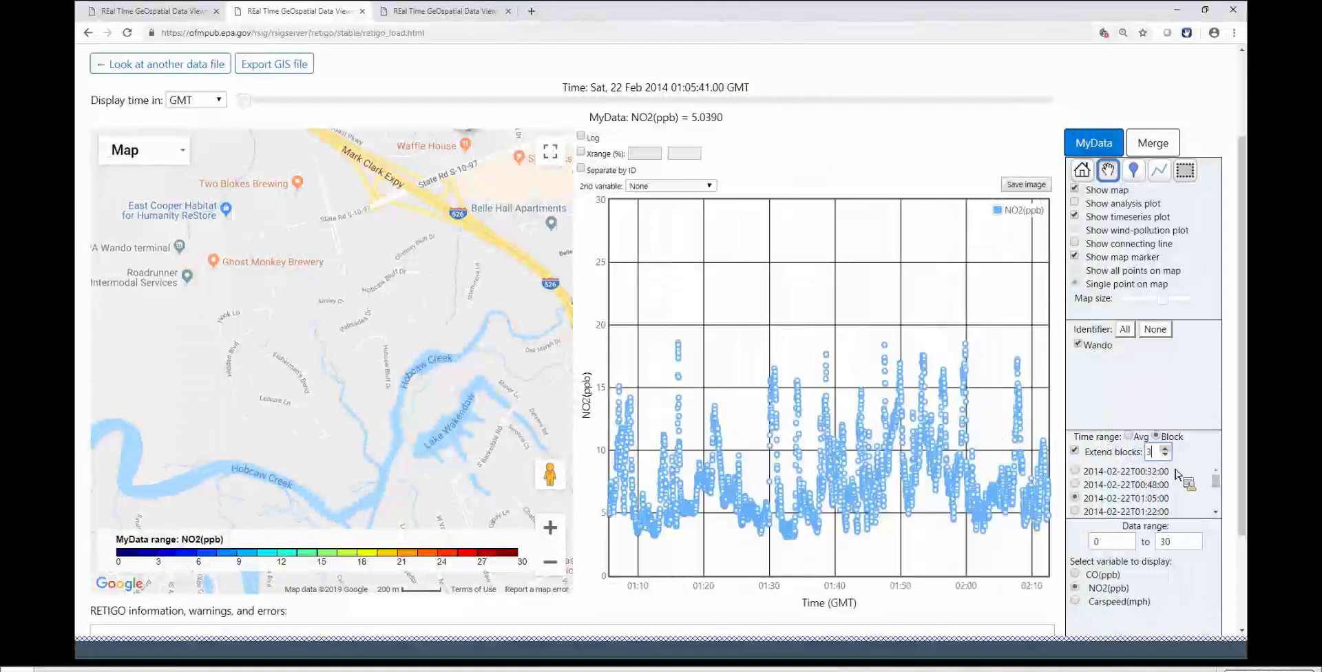
key("Up")
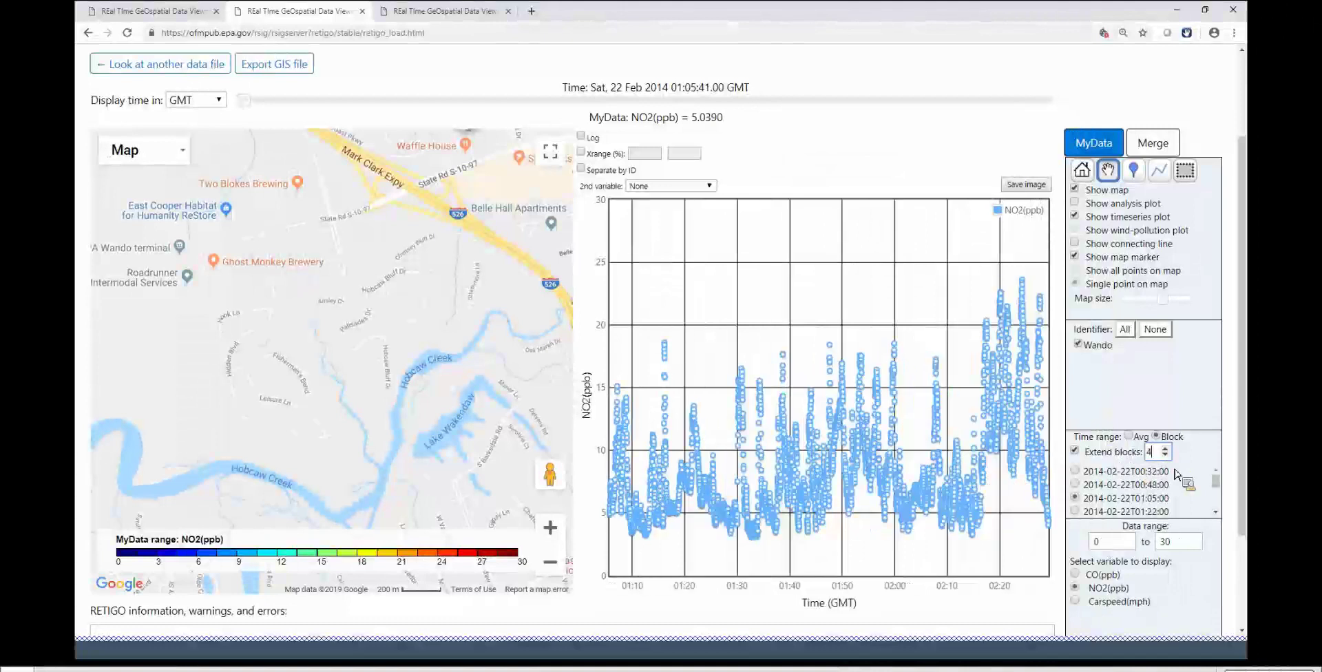
Show the connecting line on the map and advance the displayed time through 01:23:50 to 01:38:34 GMT
left_click(558, 570)
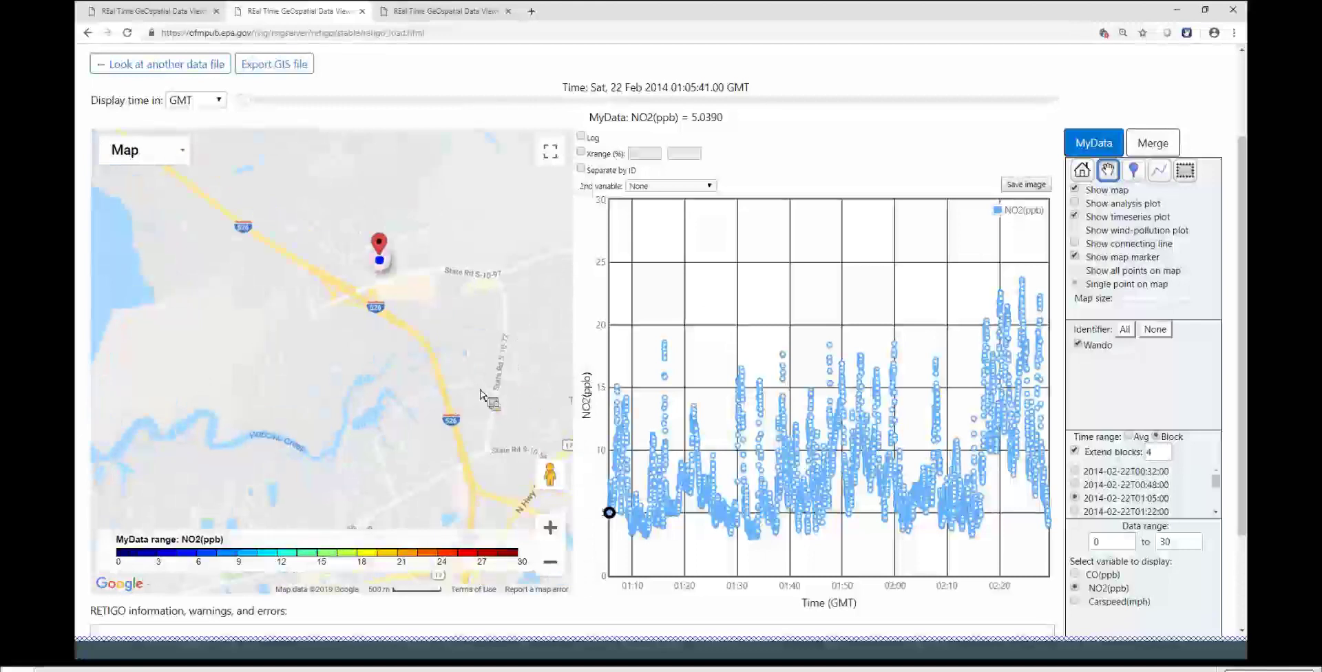
mouse_move(276, 101)
left_mouse_down()
mouse_move(245, 110)
mouse_move(420, 136)
left_mouse_up()
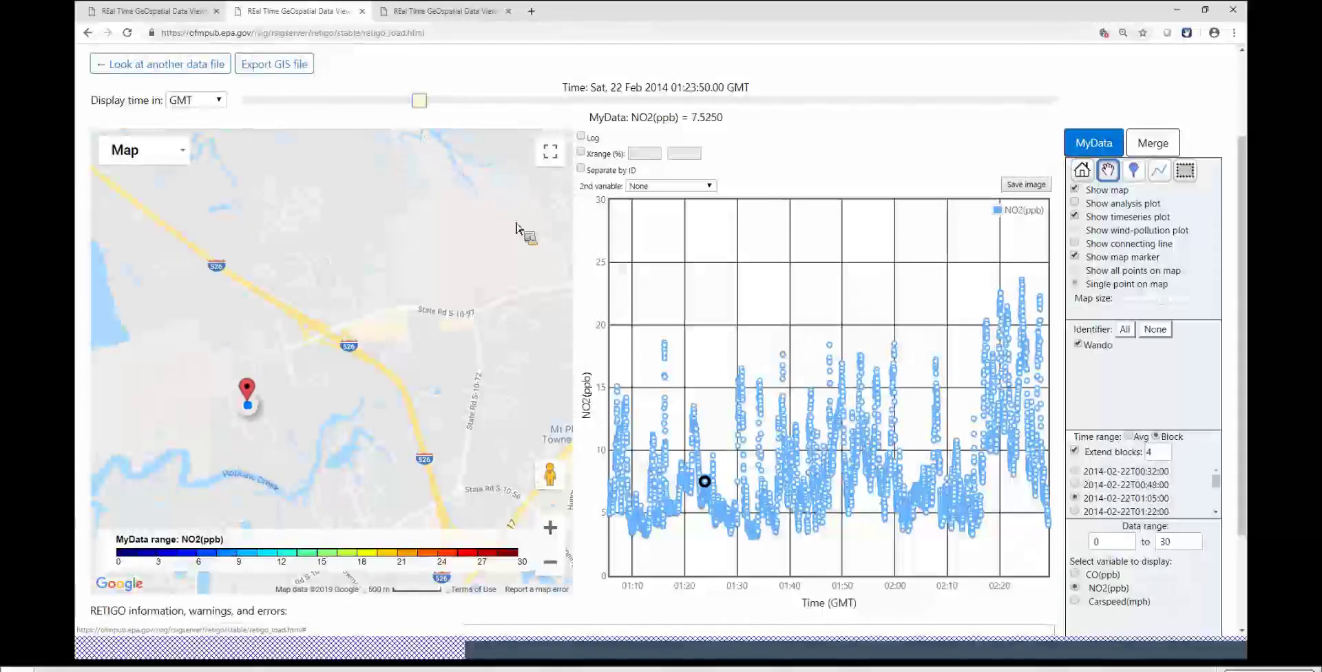
left_click(1074, 243)
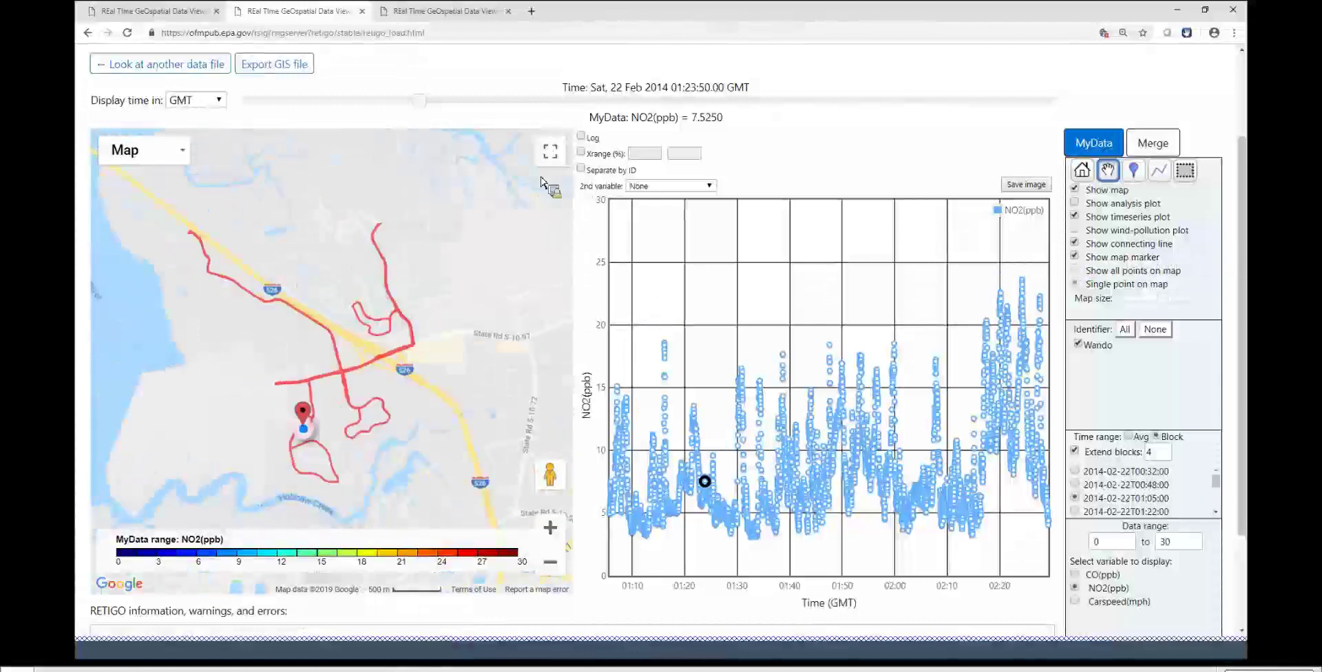
left_click(427, 102)
mouse_move(432, 109)
left_mouse_down()
mouse_move(552, 118)
mouse_move(562, 138)
left_mouse_up()
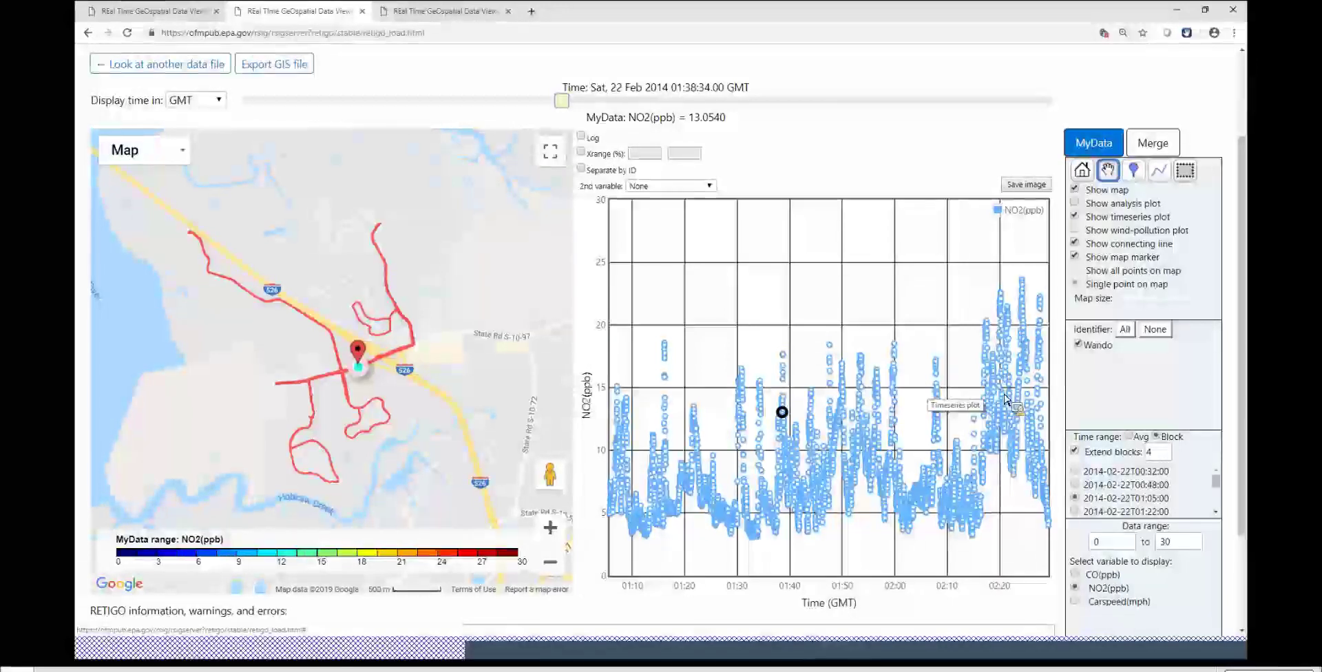
Return the time range to Avg without extended blocks, and show all points on the map with no connecting line
left_click(1078, 458)
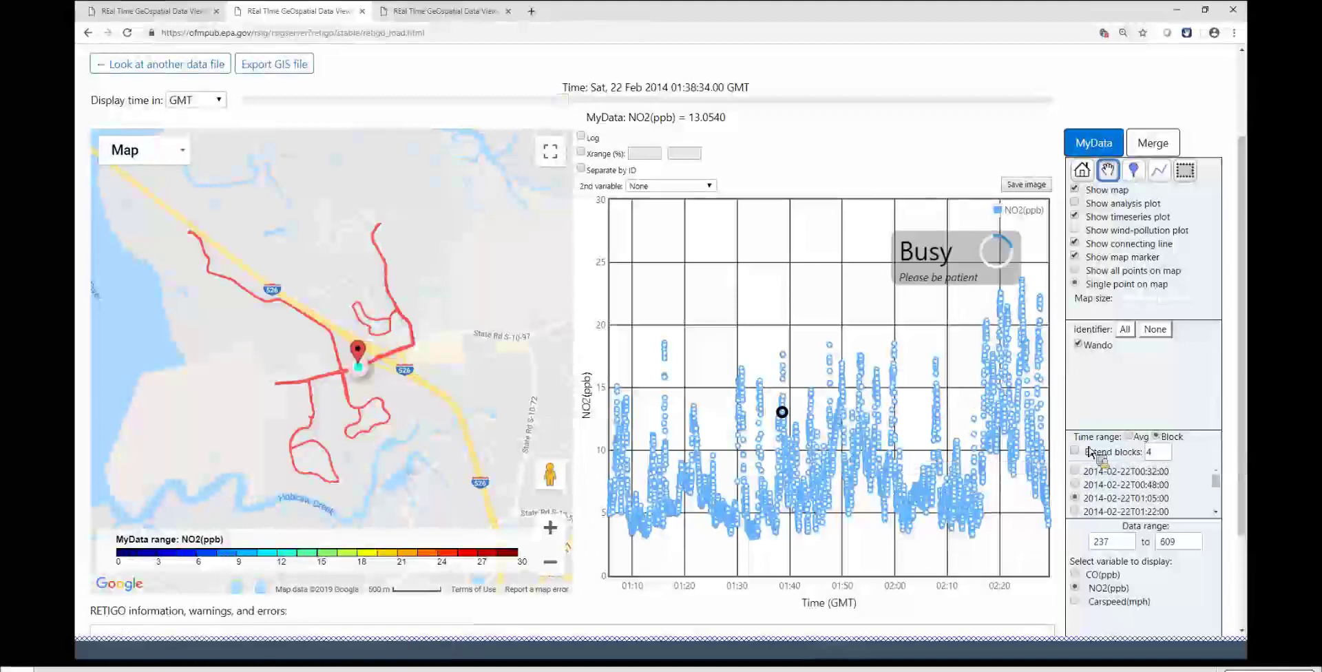
left_click(1128, 436)
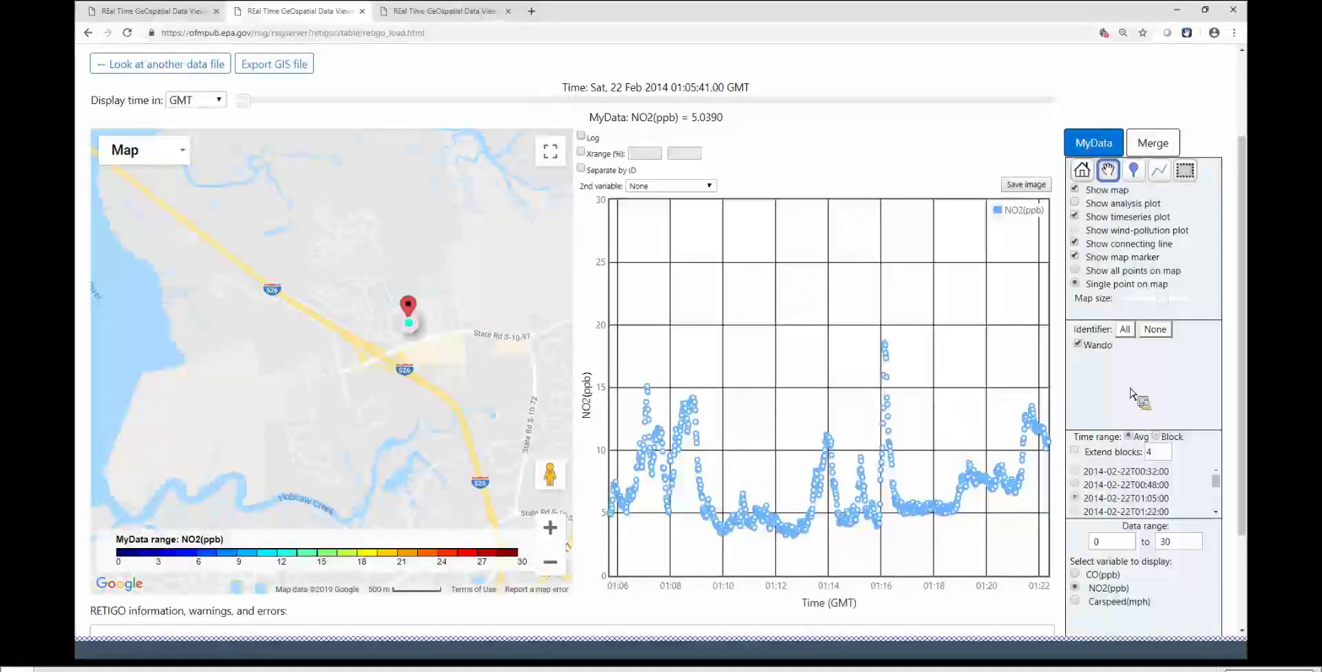
left_click(1075, 243)
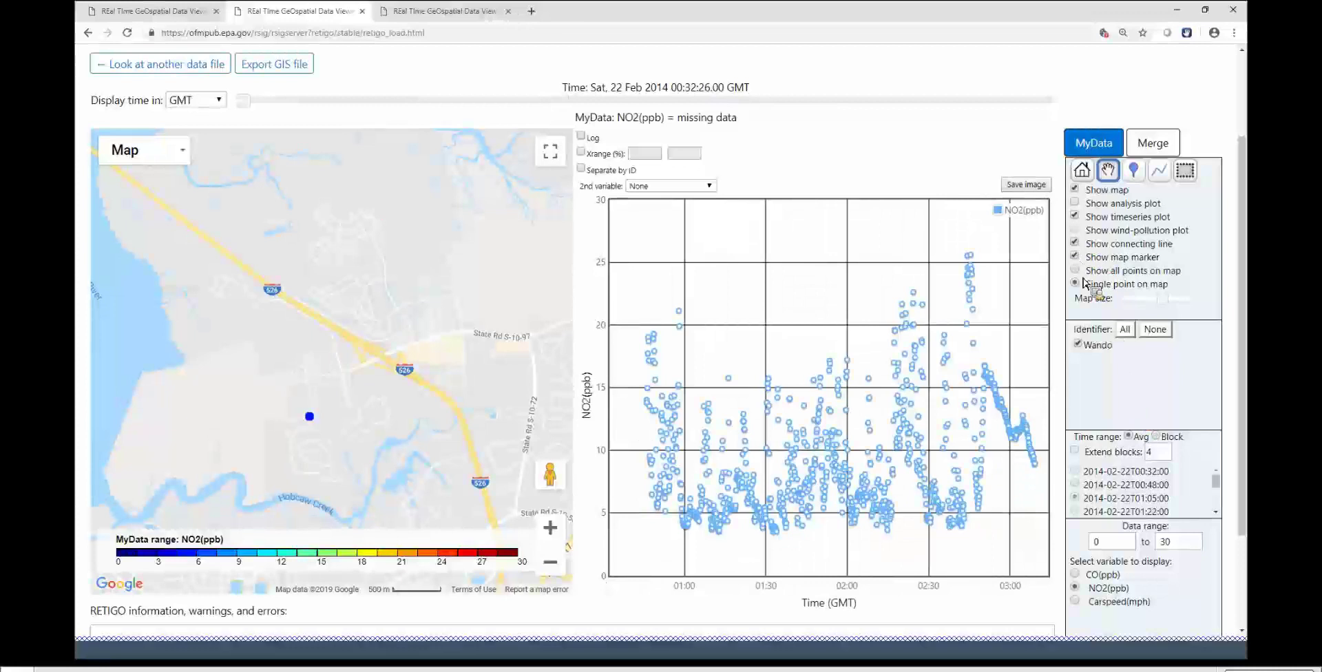
left_click(1075, 270)
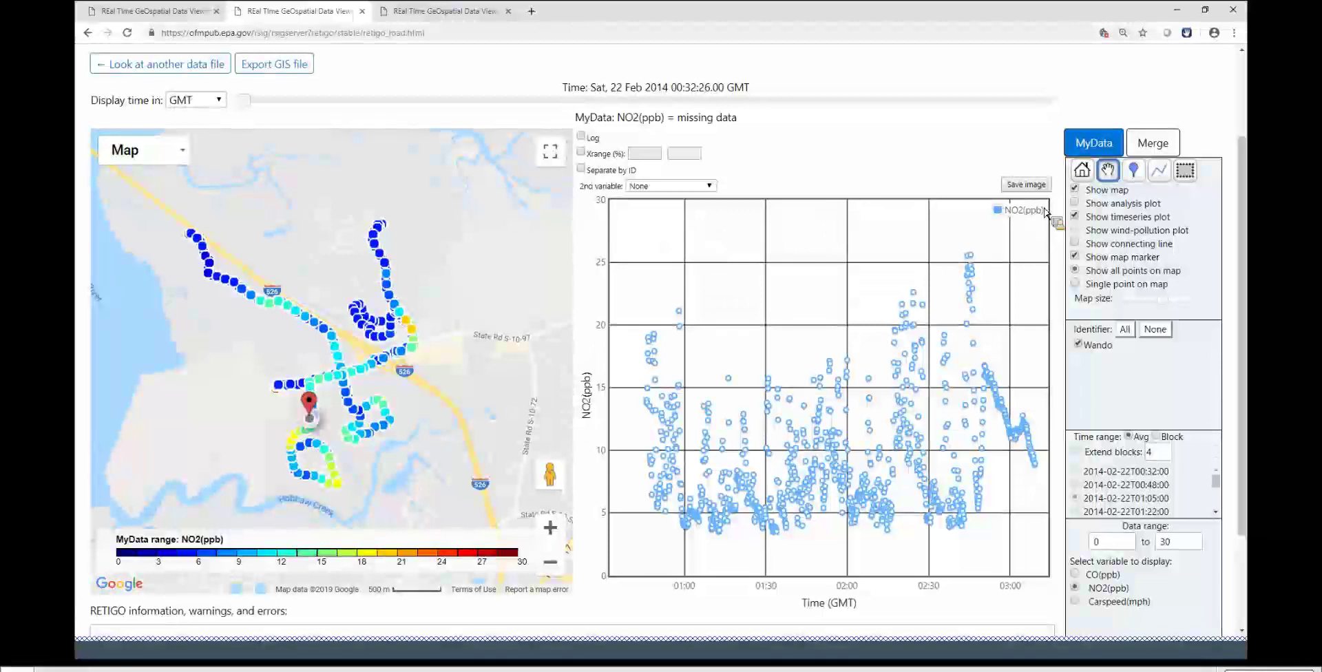
Replace the timeseries plot with the analysis plot and place an analysis marker on the map southwest of Interstate 526
left_click(1077, 218)
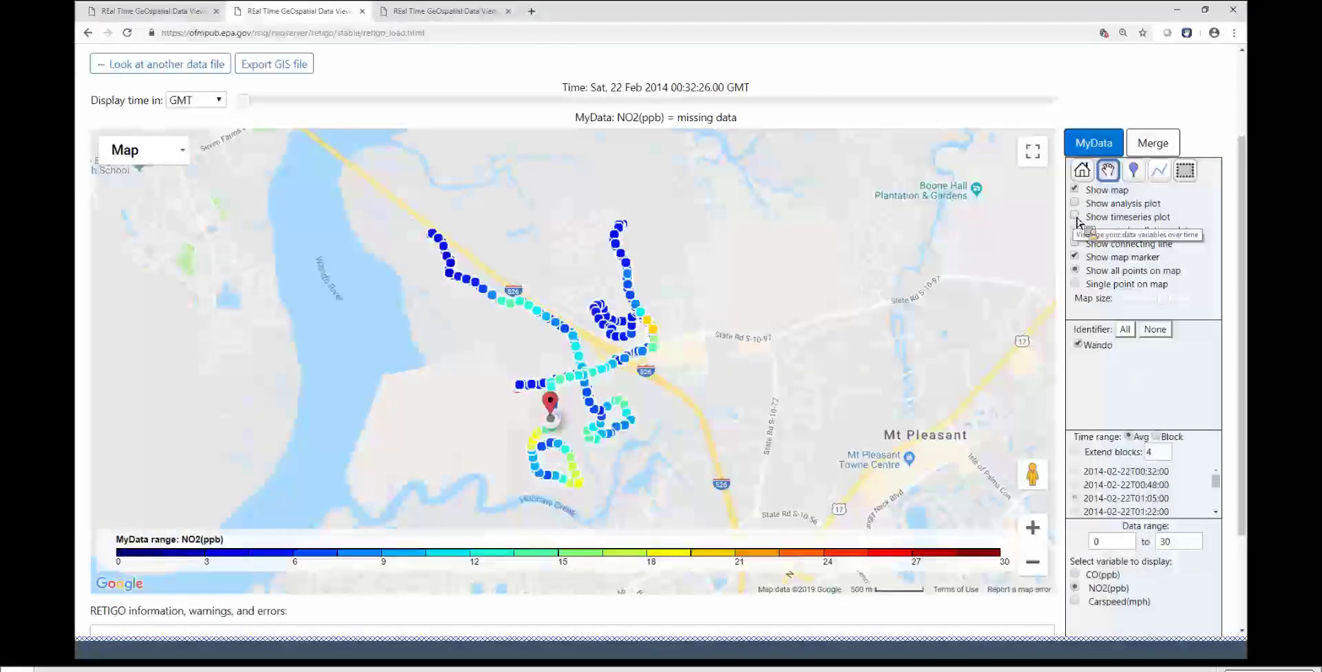
left_click(1075, 204)
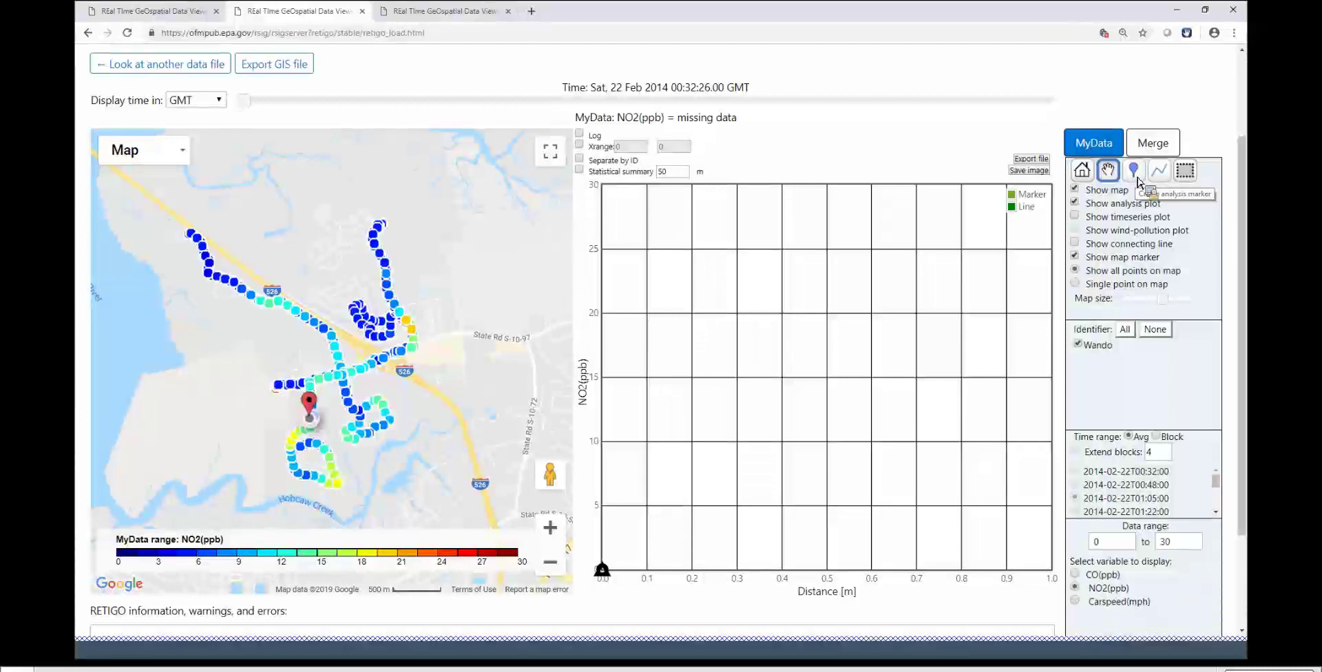
left_click(1134, 173)
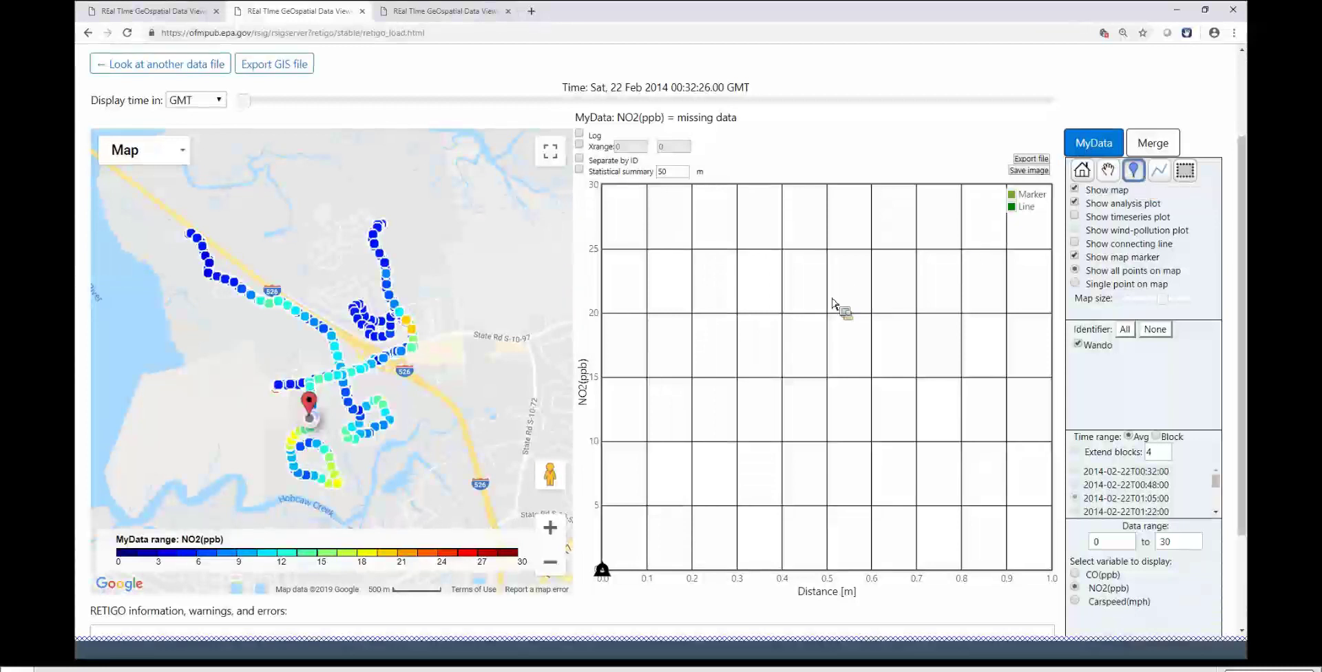
left_click(290, 352)
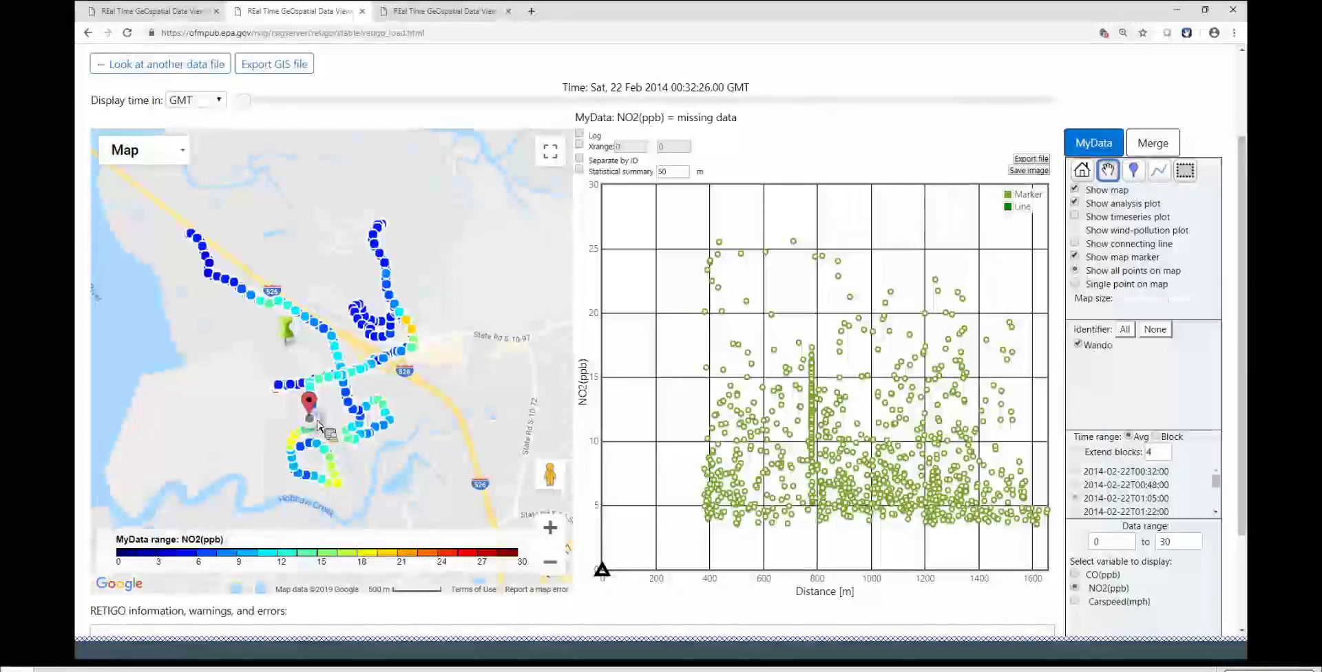
Advance the displayed time to 00:58:26 GMT, and shift the analysis marker southwest before removing it from the map
mouse_move(317, 422)
left_mouse_down()
mouse_move(304, 356)
mouse_move(296, 391)
mouse_move(355, 426)
mouse_move(298, 114)
mouse_move(251, 109)
mouse_move(382, 112)
left_mouse_up()
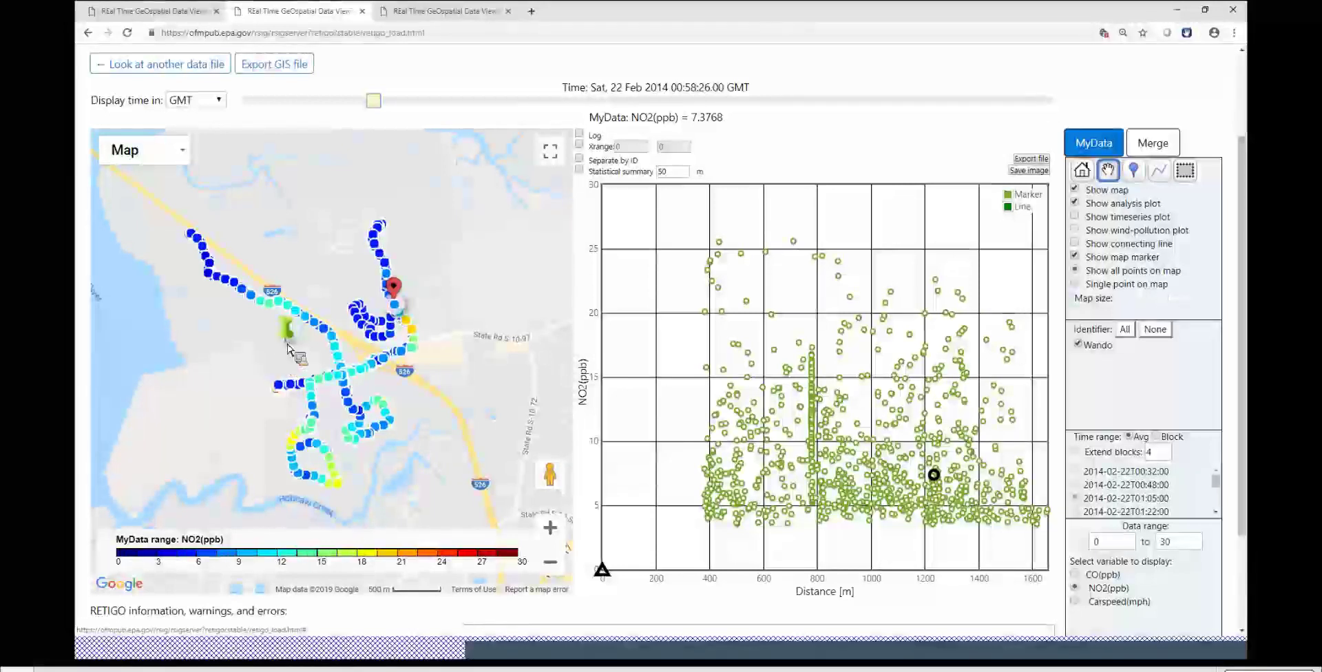
left_click_drag(288, 342, 269, 362)
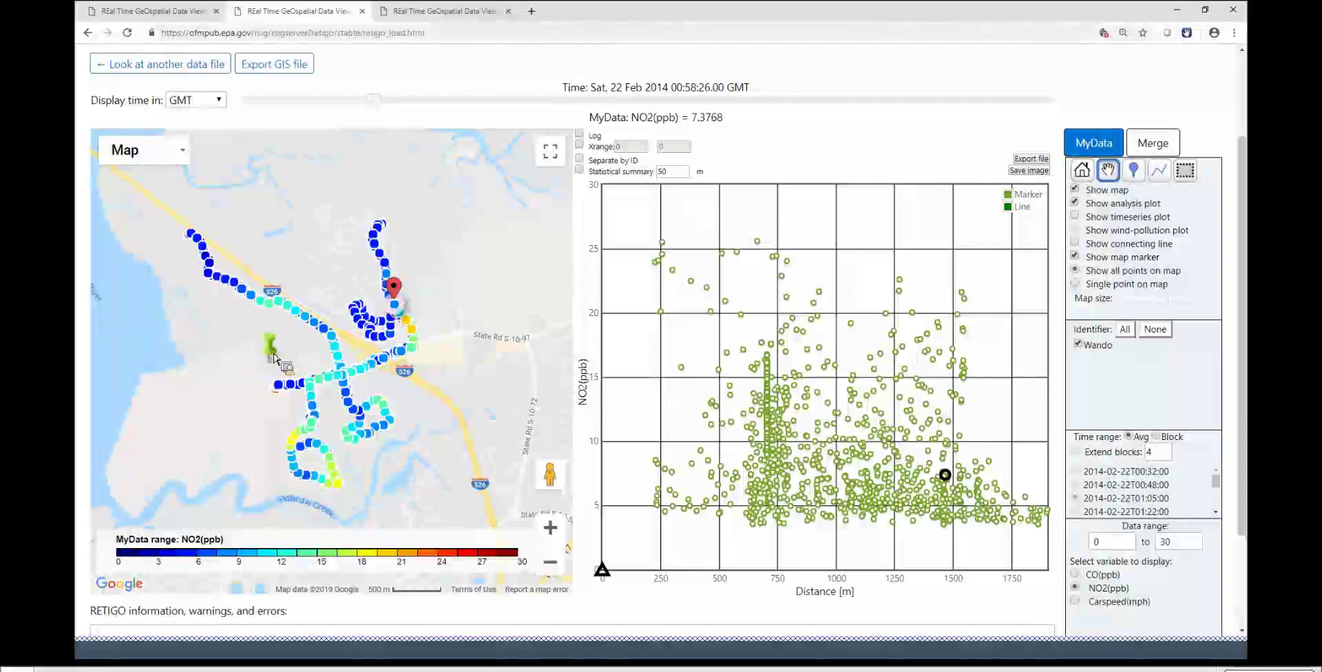
left_click_drag(271, 356, 272, 374)
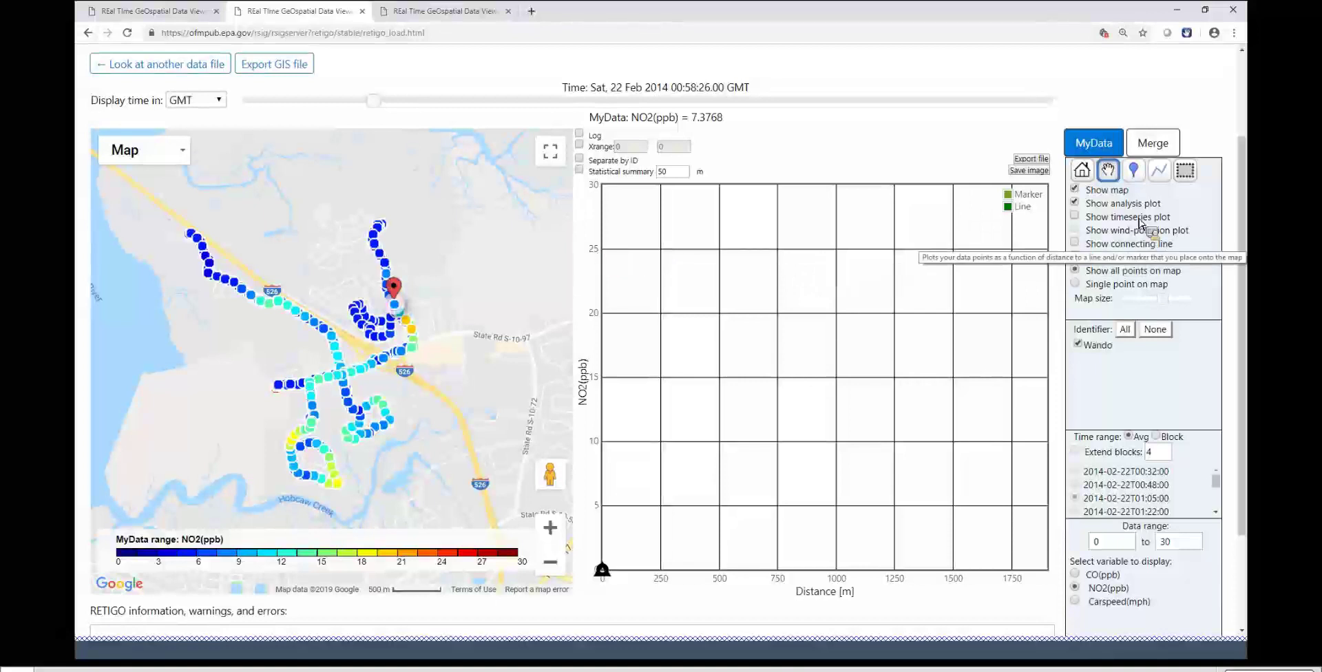
Draw an analysis line along Interstate 526 from northwest of the route to the highway stretch southeast of it
left_click(1163, 177)
left_click(166, 207)
double_click(314, 322)
left_click_drag(398, 399, 482, 475)
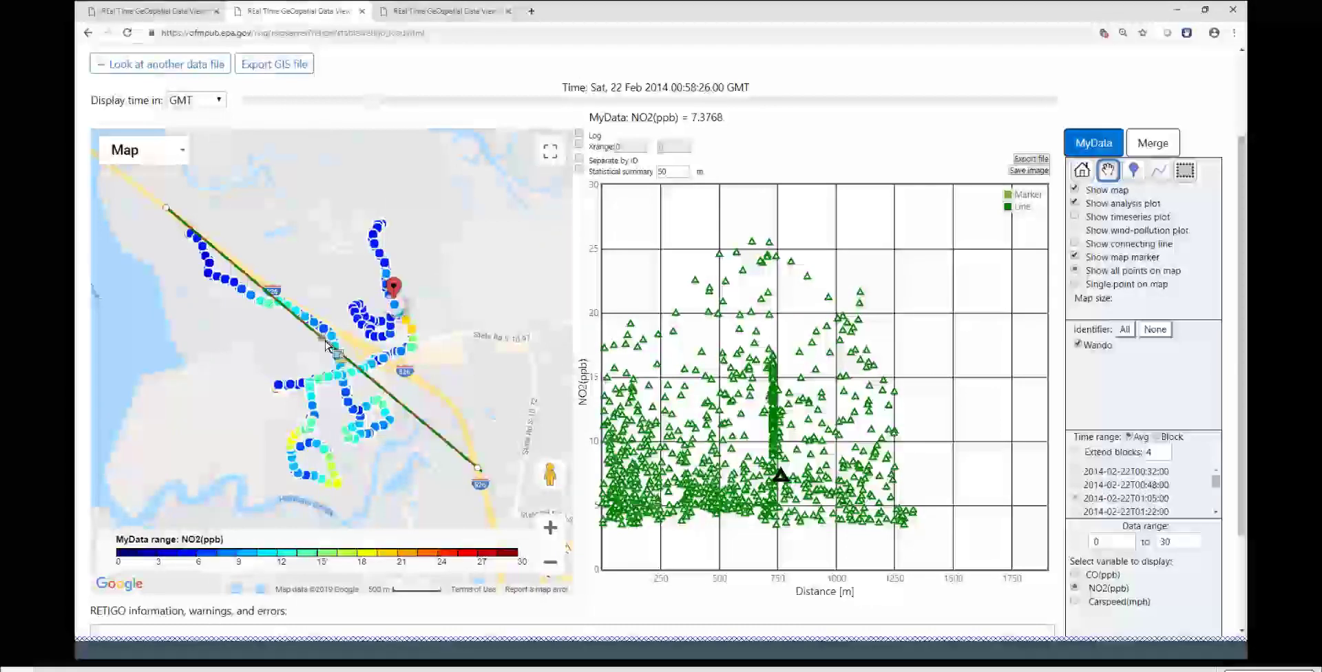
Bend the analysis line at several intermediate points so it follows the curve of Interstate 526
left_click_drag(417, 409, 459, 415)
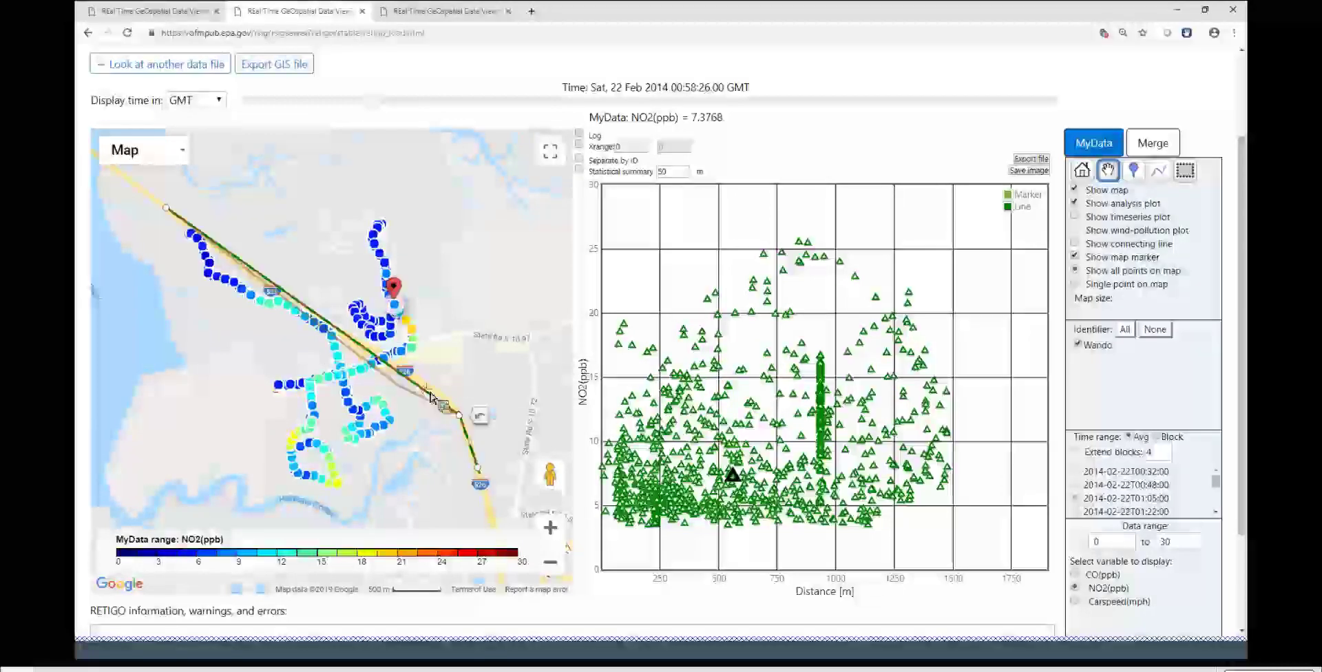
left_click_drag(430, 398, 435, 389)
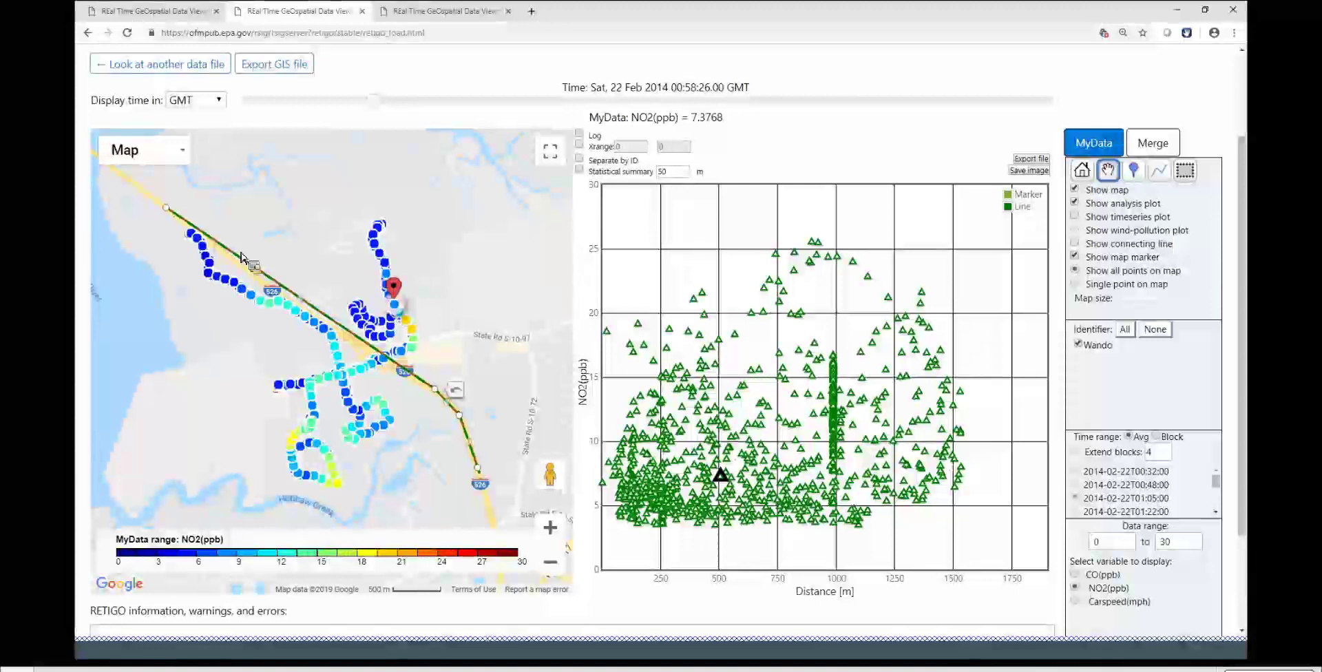
left_click(299, 309)
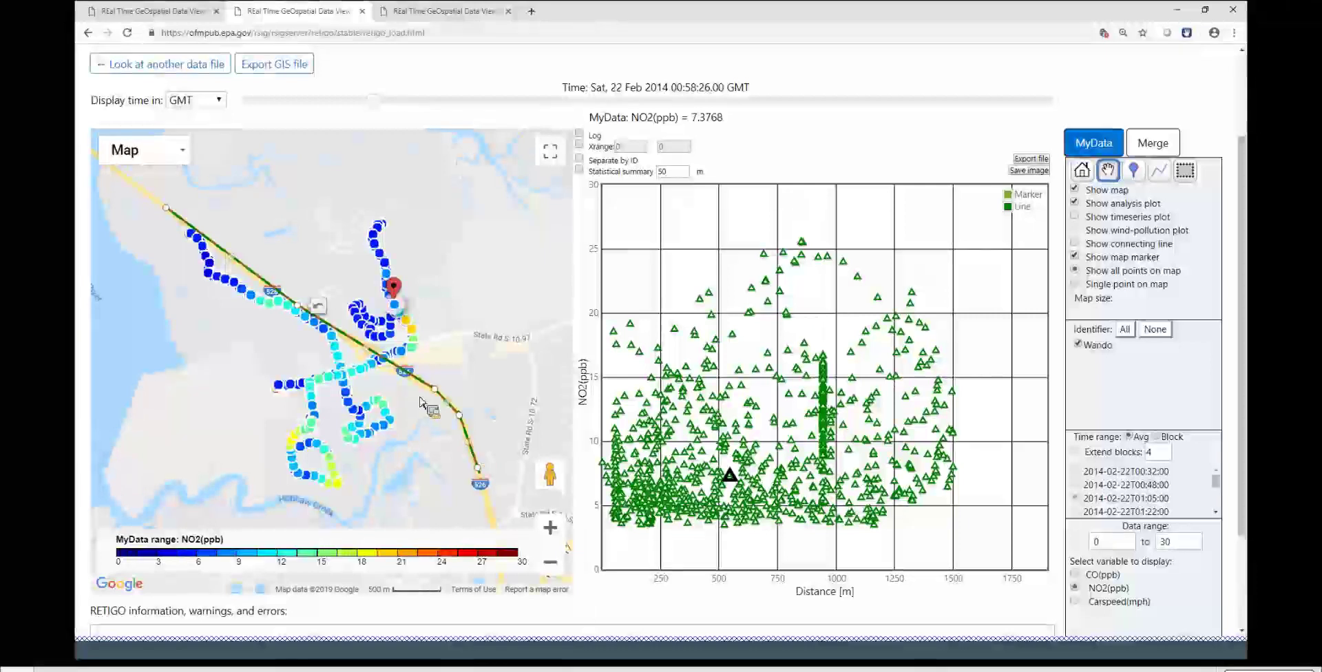
View the CO(ppb) data against distance from the analysis line, and return to NO2(ppb)
left_click(1076, 576)
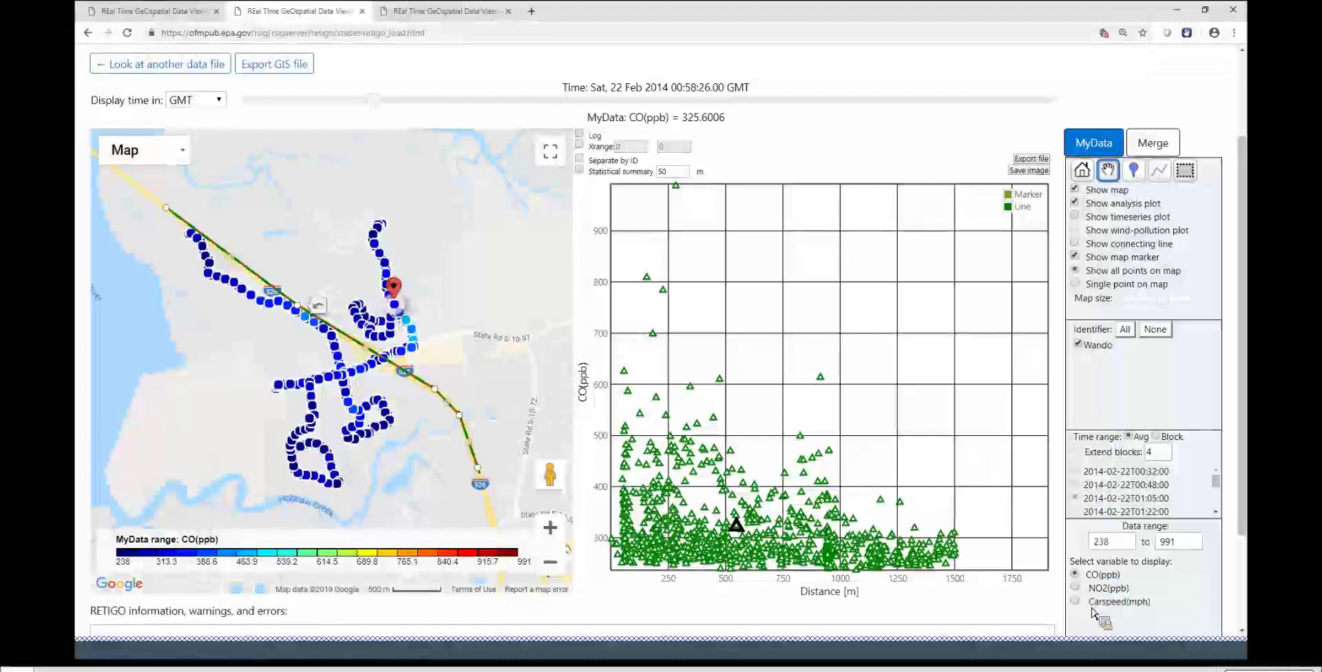
left_click(1102, 588)
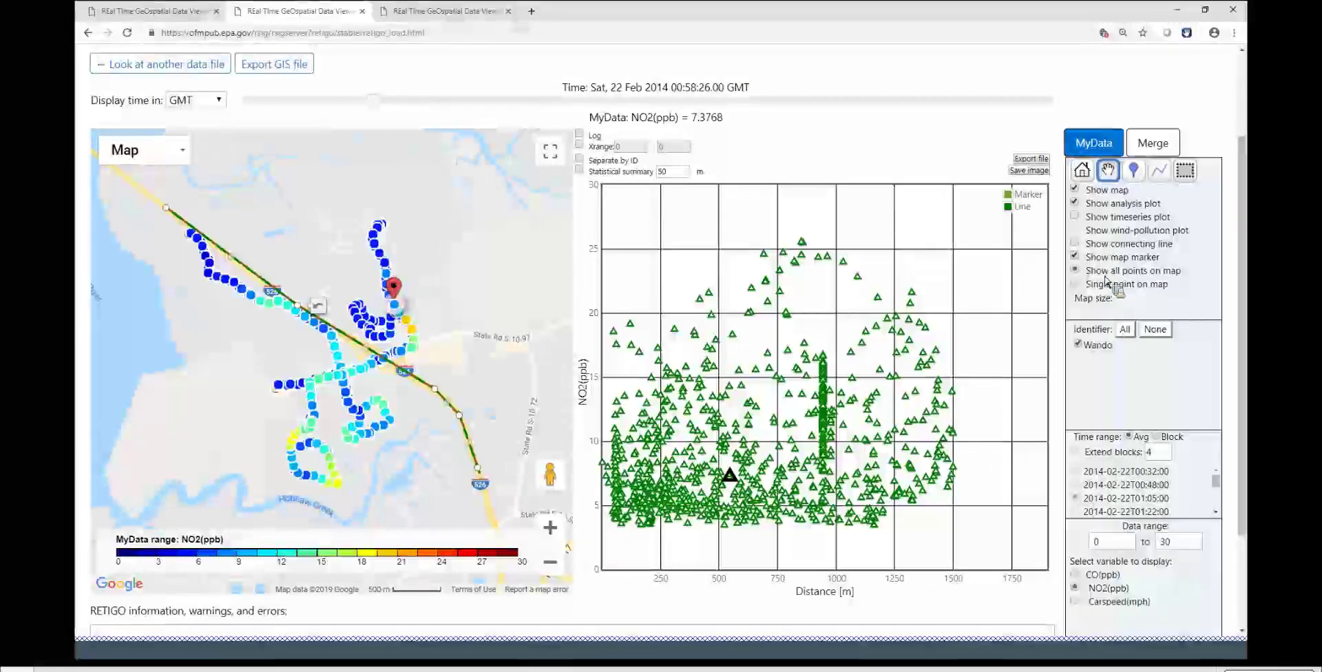
Show the timeseries plot alongside the map and analysis plot, and advance the displayed time to 01:14:05 GMT
left_click(1077, 218)
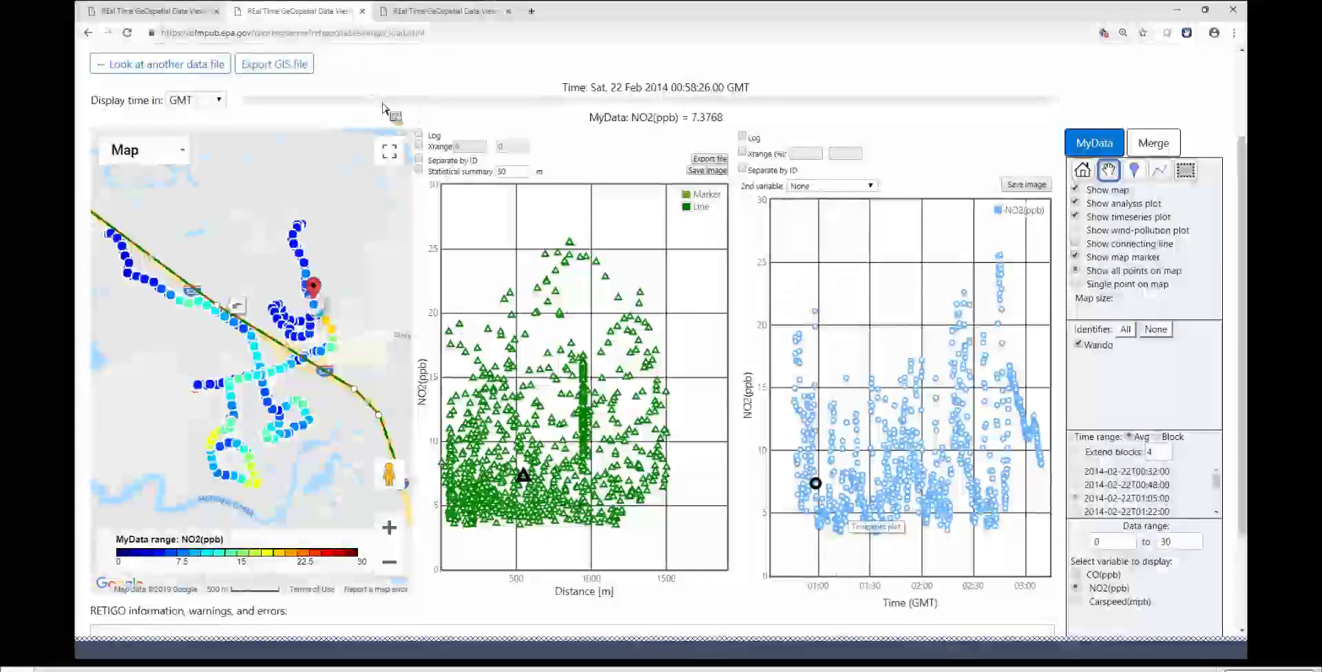
left_click_drag(378, 101, 459, 115)
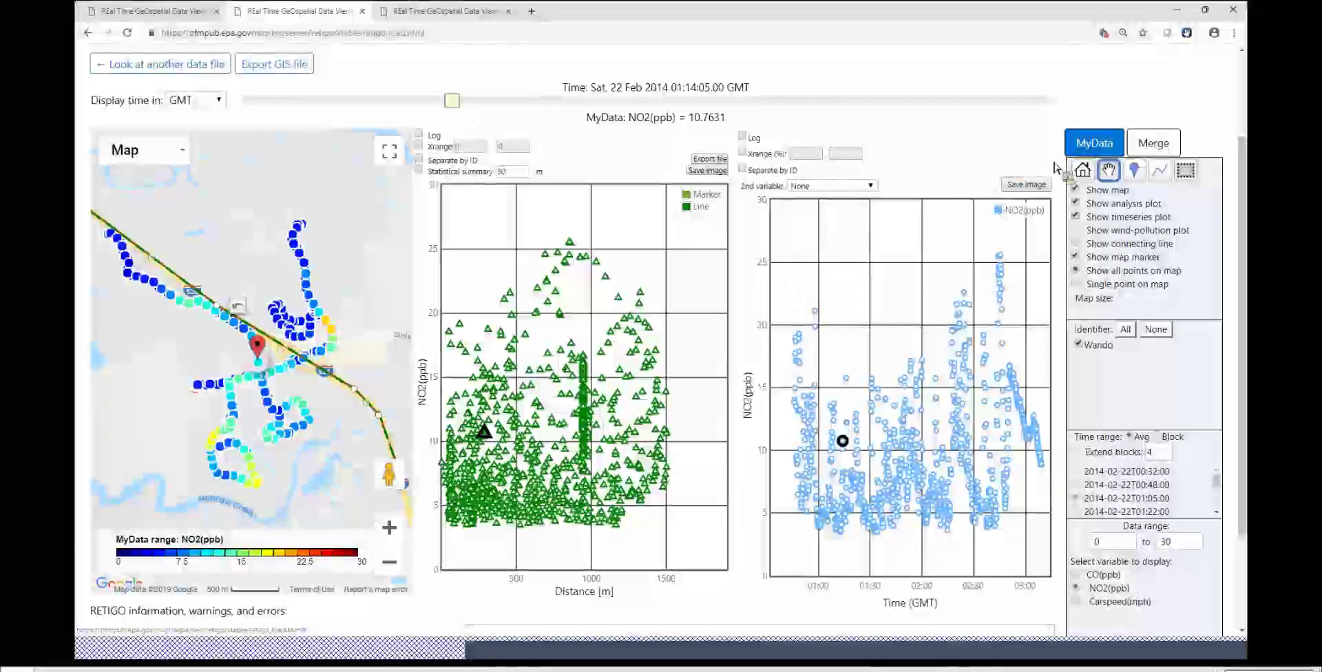
Restrict the plotted data to a box drawn around the southernmost loop of the route on the map
left_click(1188, 176)
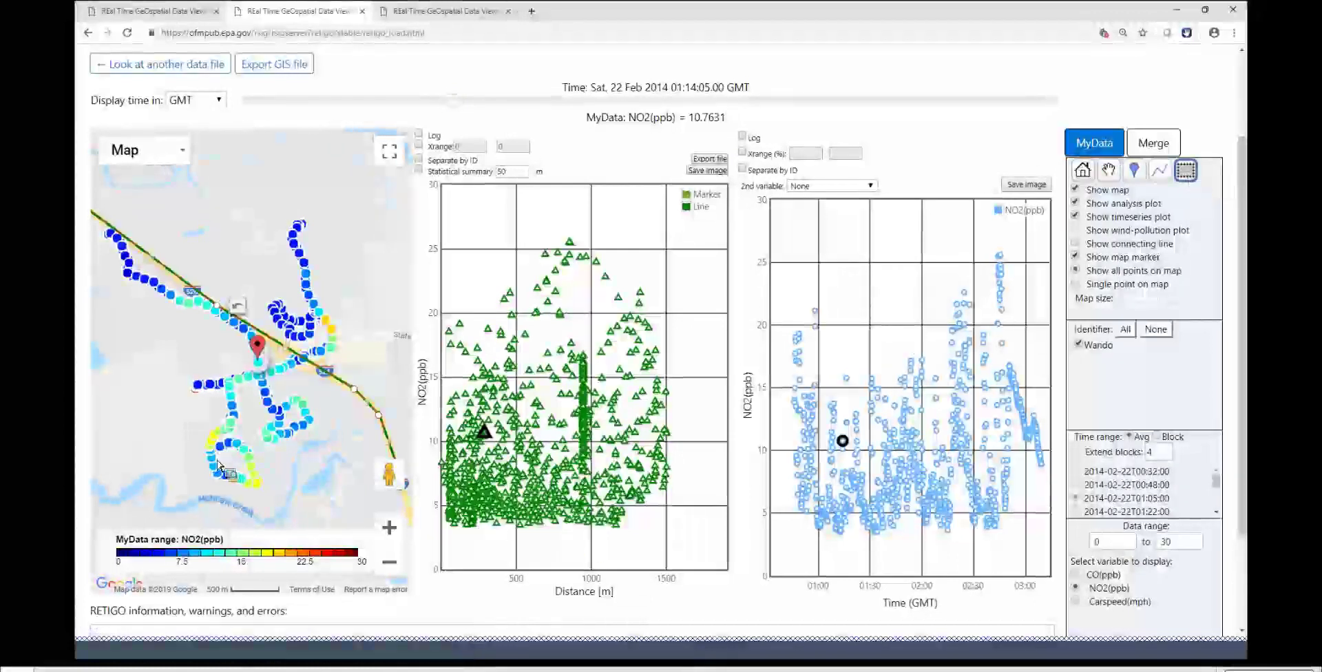
left_click_drag(186, 416, 272, 512)
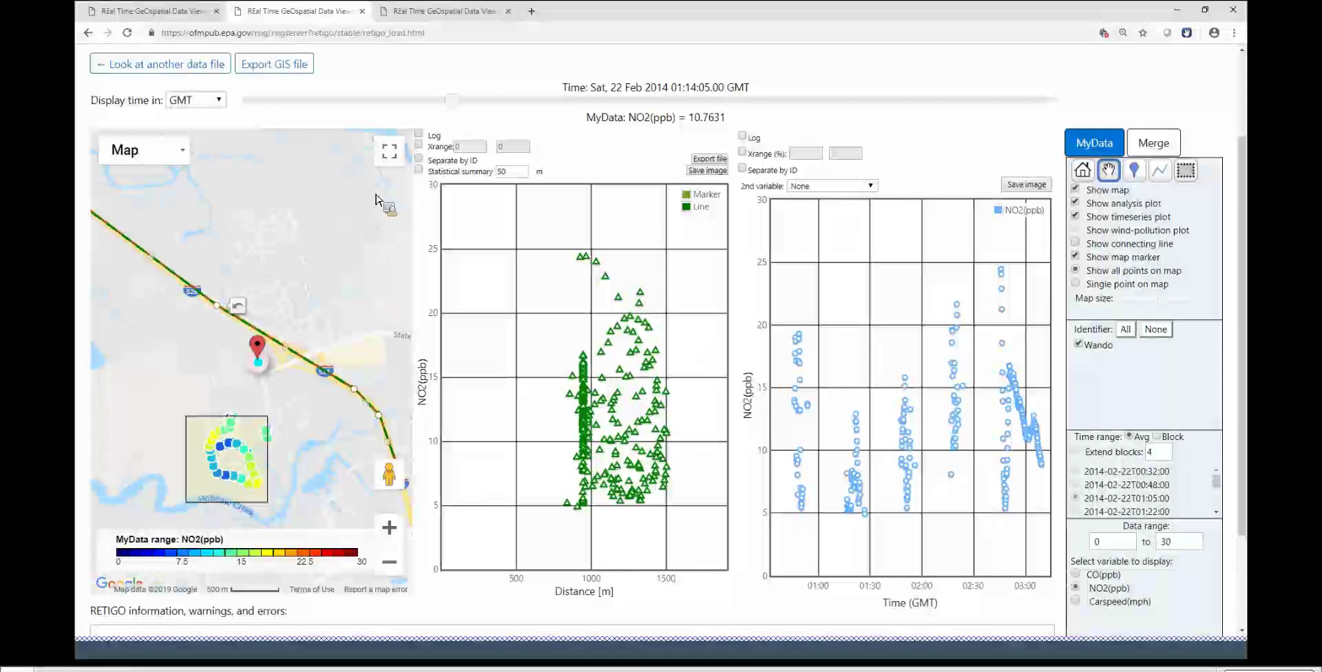
Advance the displayed time to 01:50:39 GMT and hide the analysis plot so the map and timeseries plot remain
left_click_drag(451, 103, 634, 140)
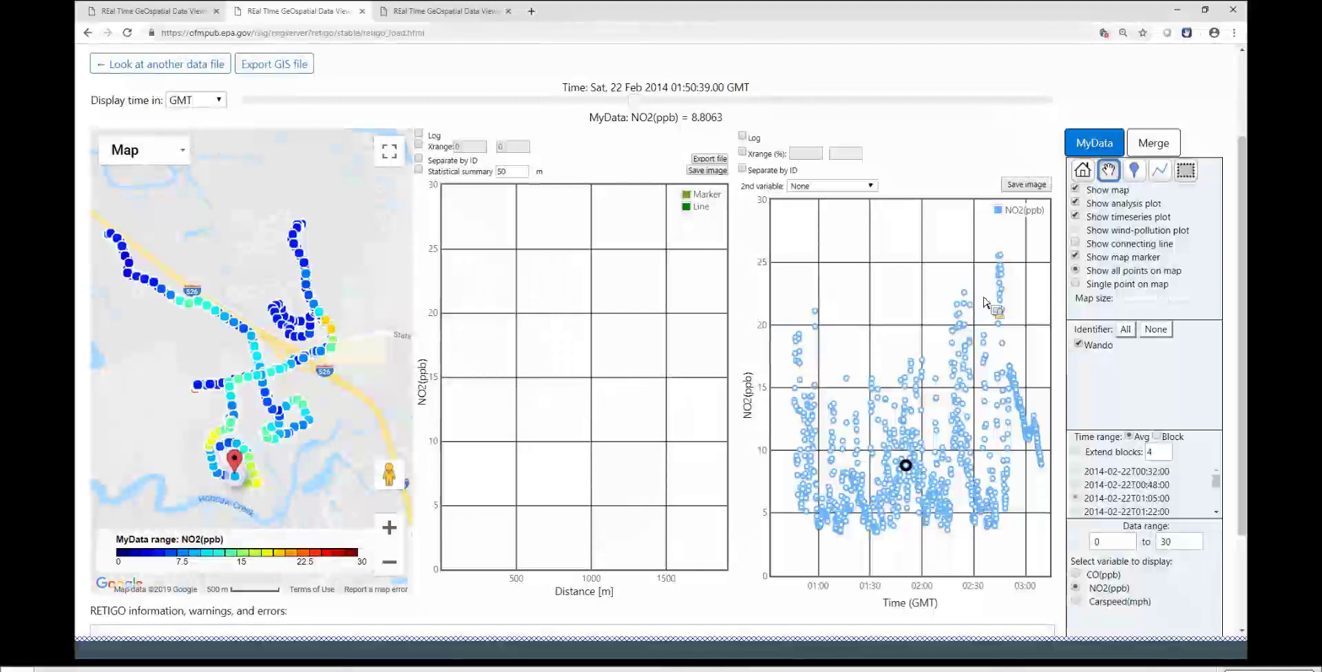
left_click(1079, 203)
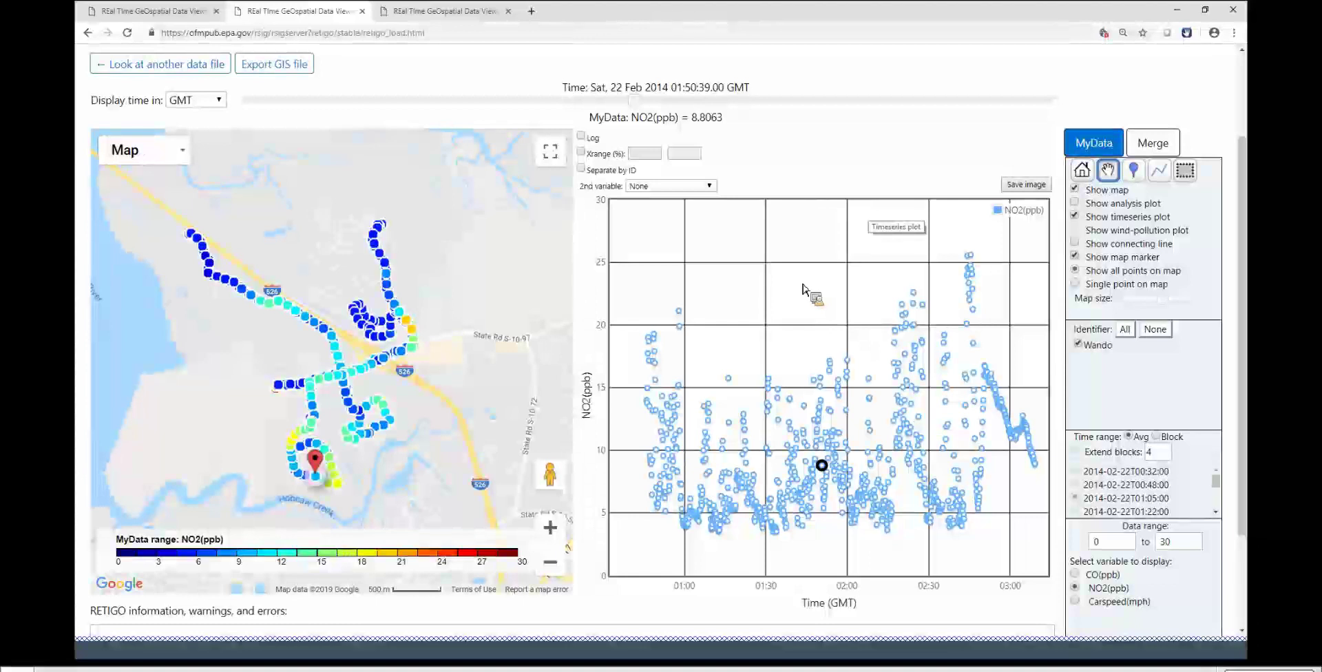
left_click(1030, 186)
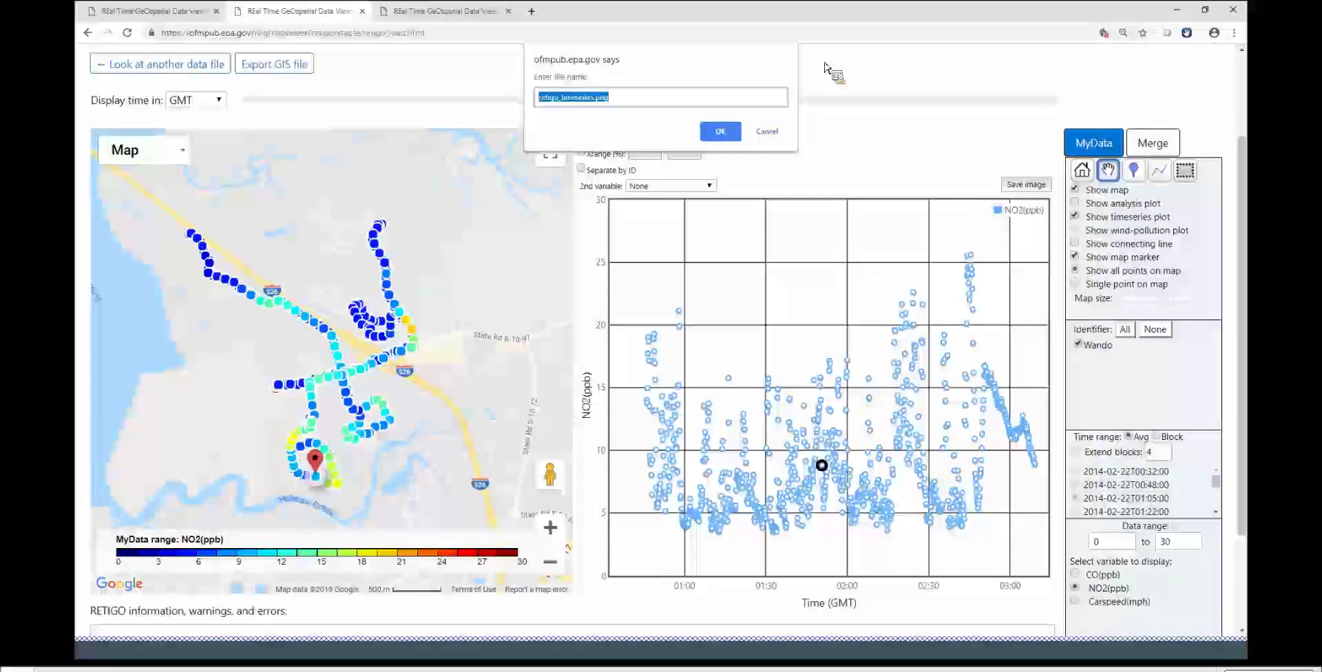
left_click(768, 131)
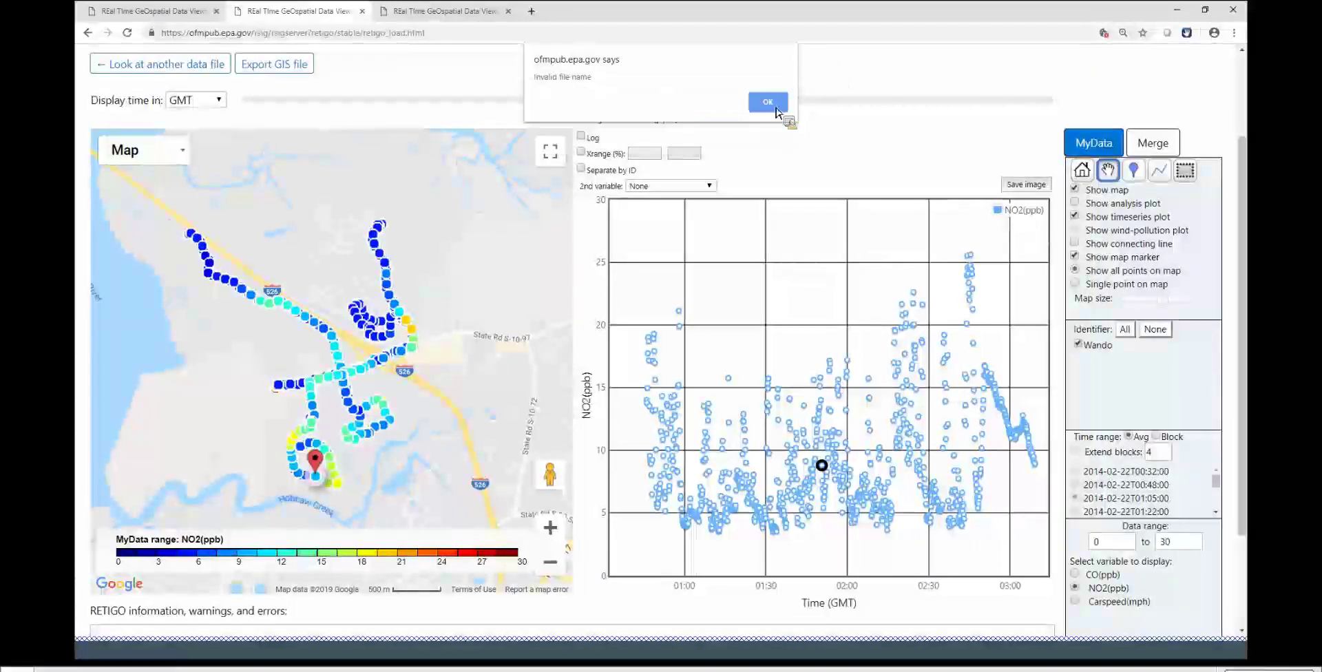
key("Return")
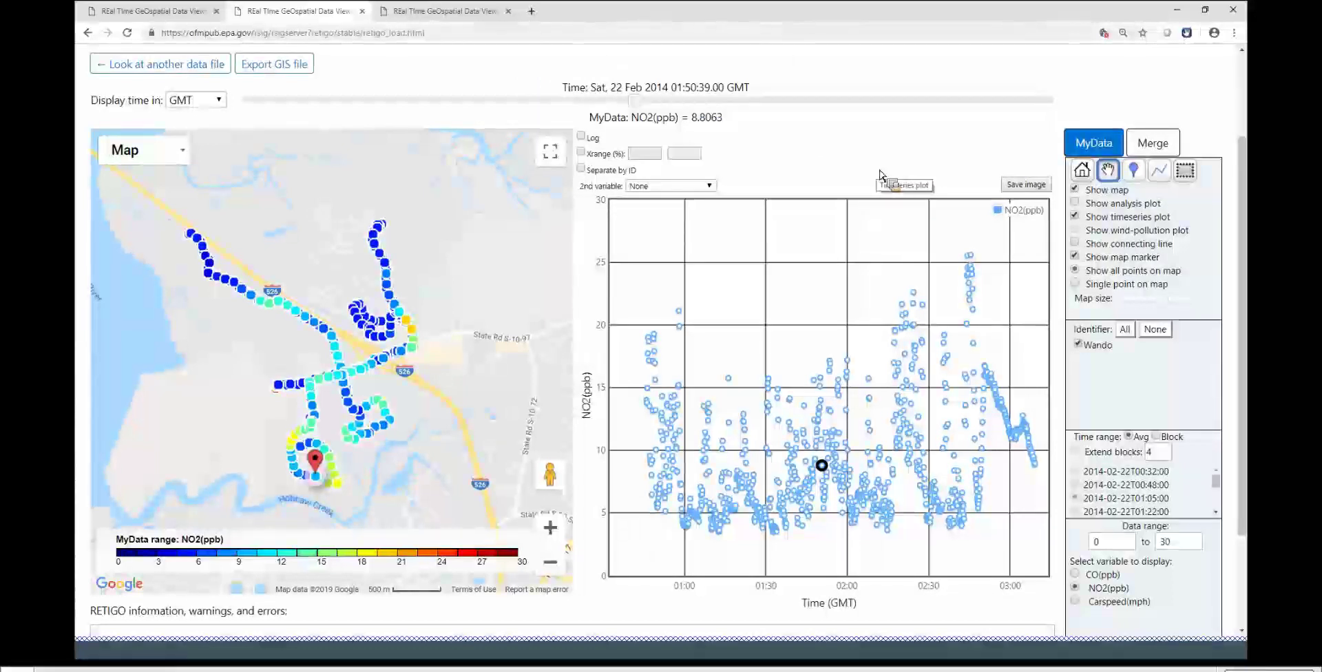
Show the AirNow NO2 locations on a map view wide enough to cover the Charleston area
left_click(1168, 148)
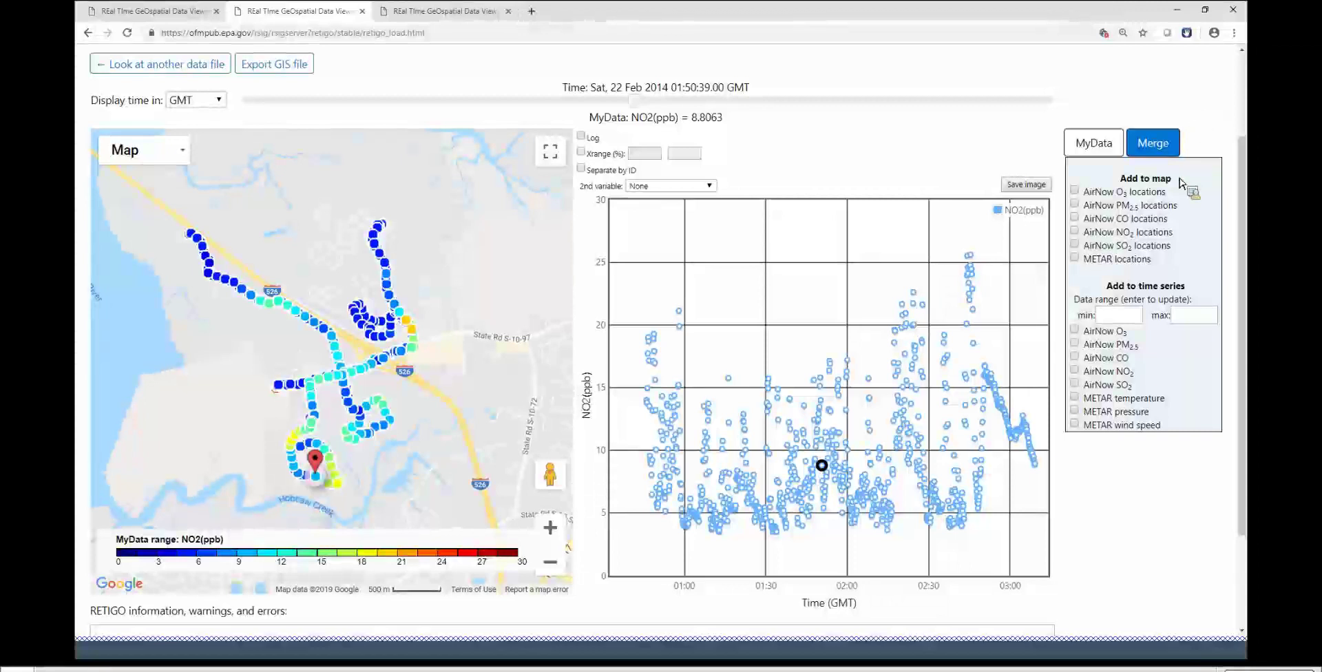
mouse_move(1116, 199)
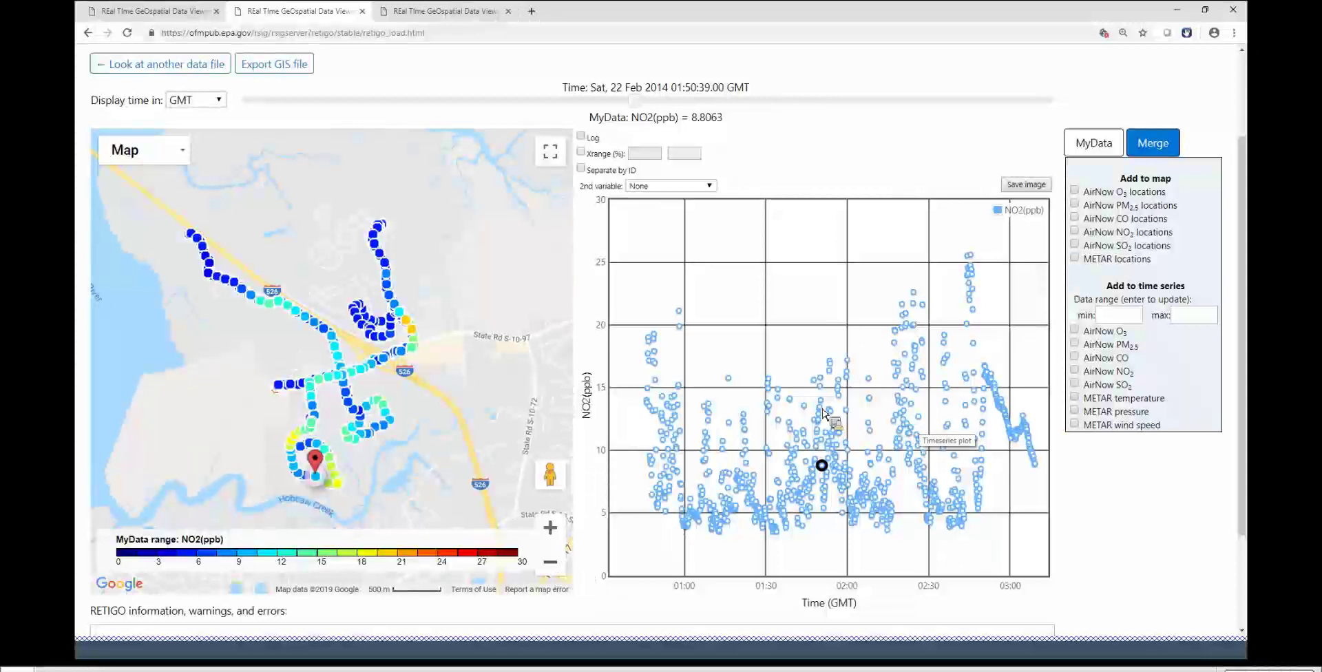
left_click(550, 562)
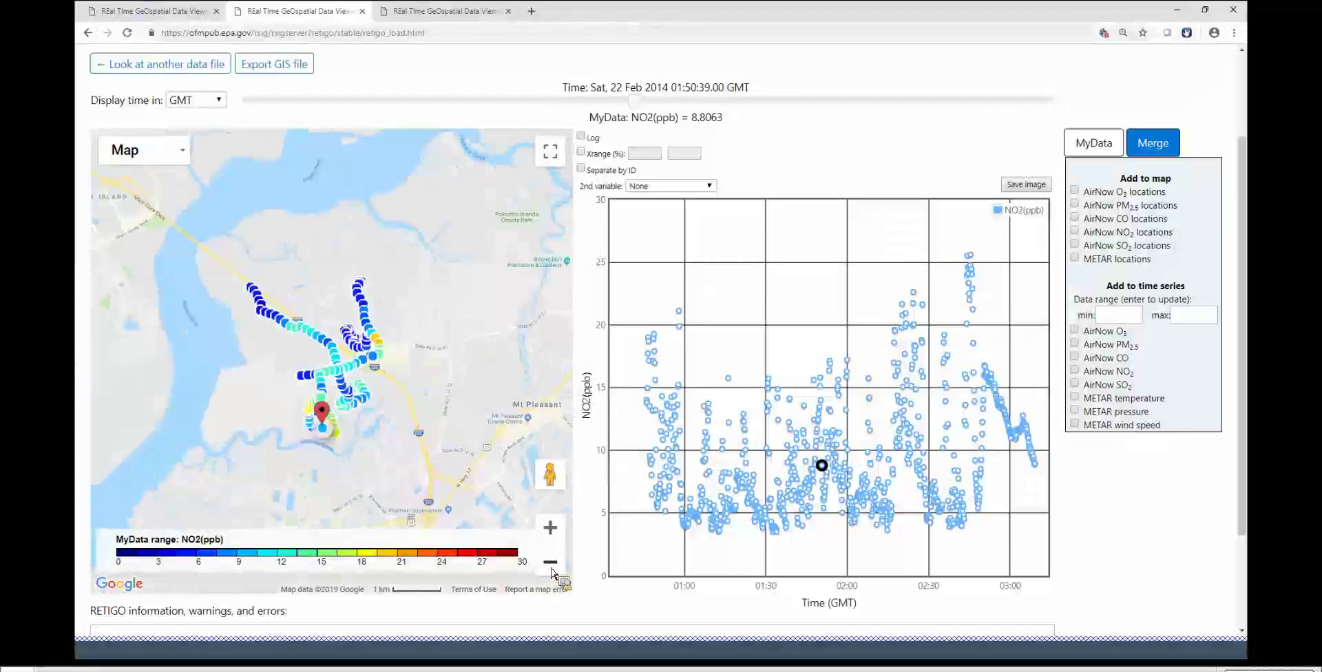
left_click(552, 569)
left_click(551, 569)
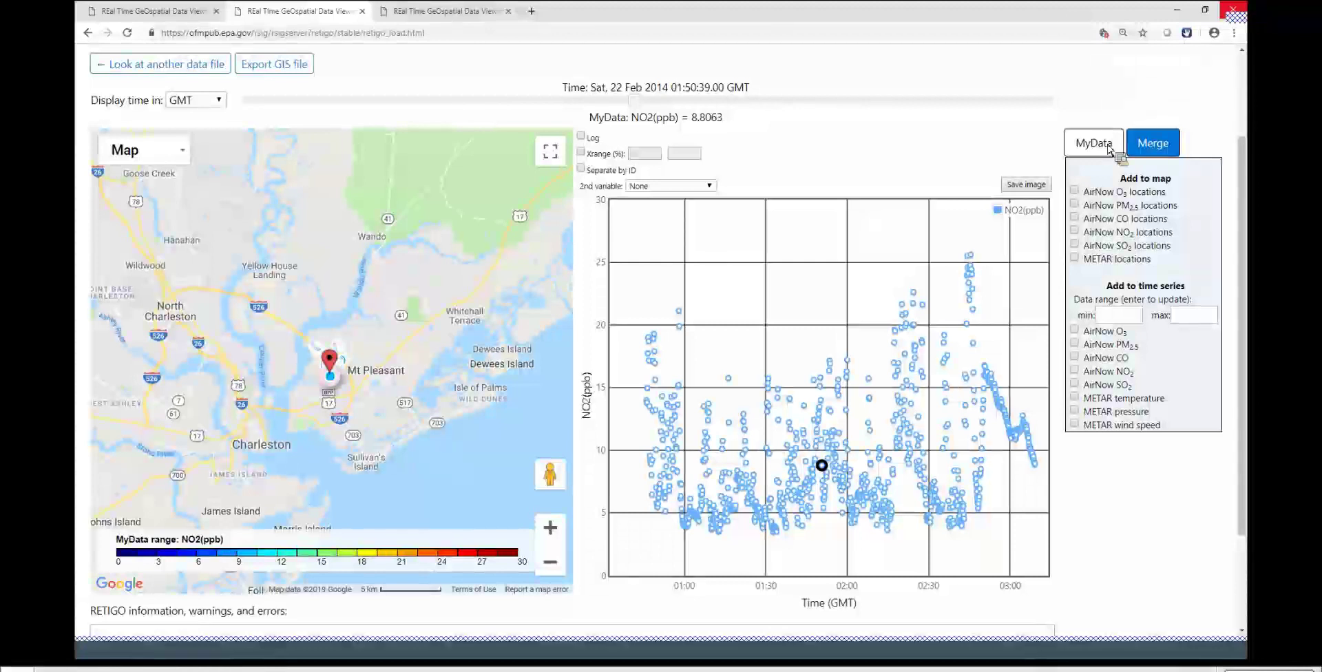
left_click(1078, 234)
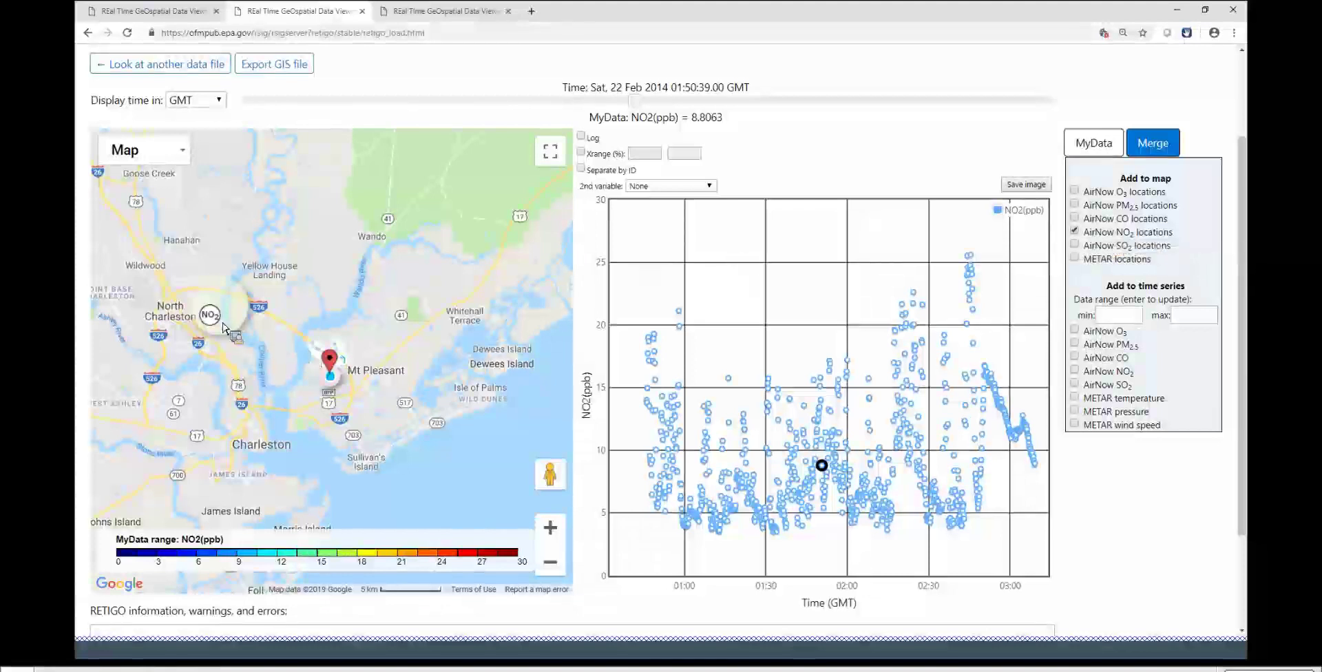
Inspect the reading of the North Charleston AirNow NO2 station, advancing the displayed time to 02:24:21 GMT for comparison
mouse_move(213, 323)
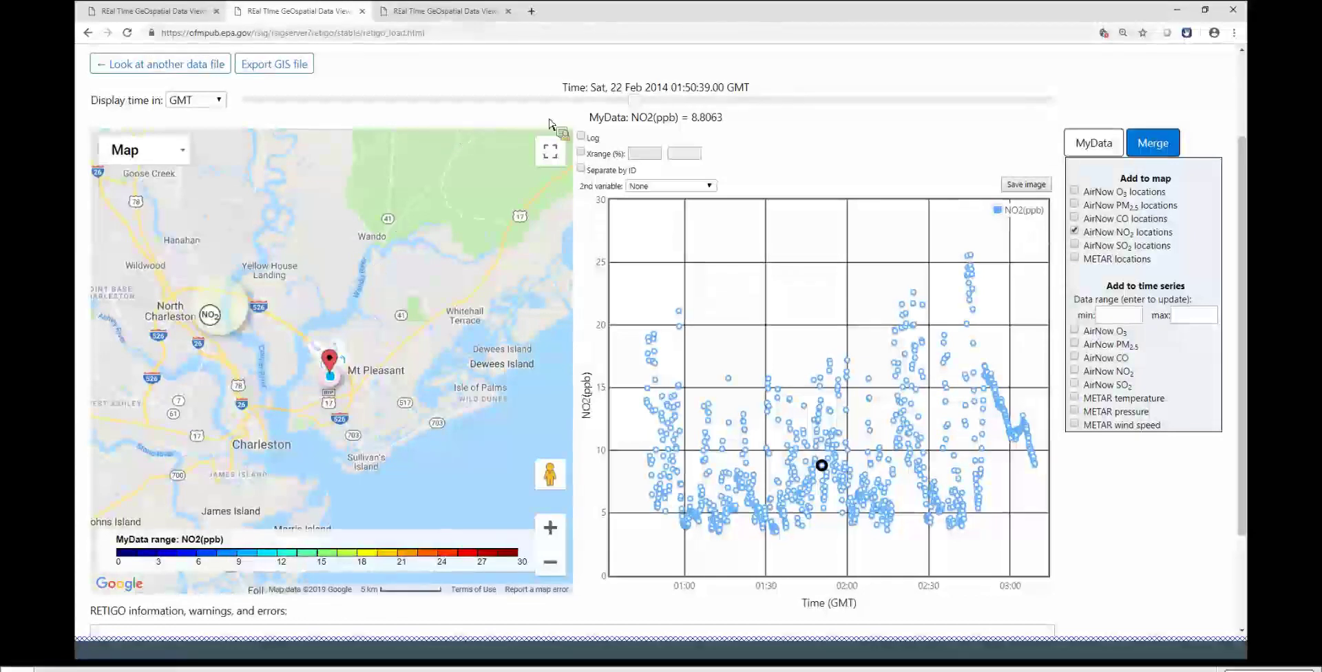
left_click_drag(639, 112, 805, 112)
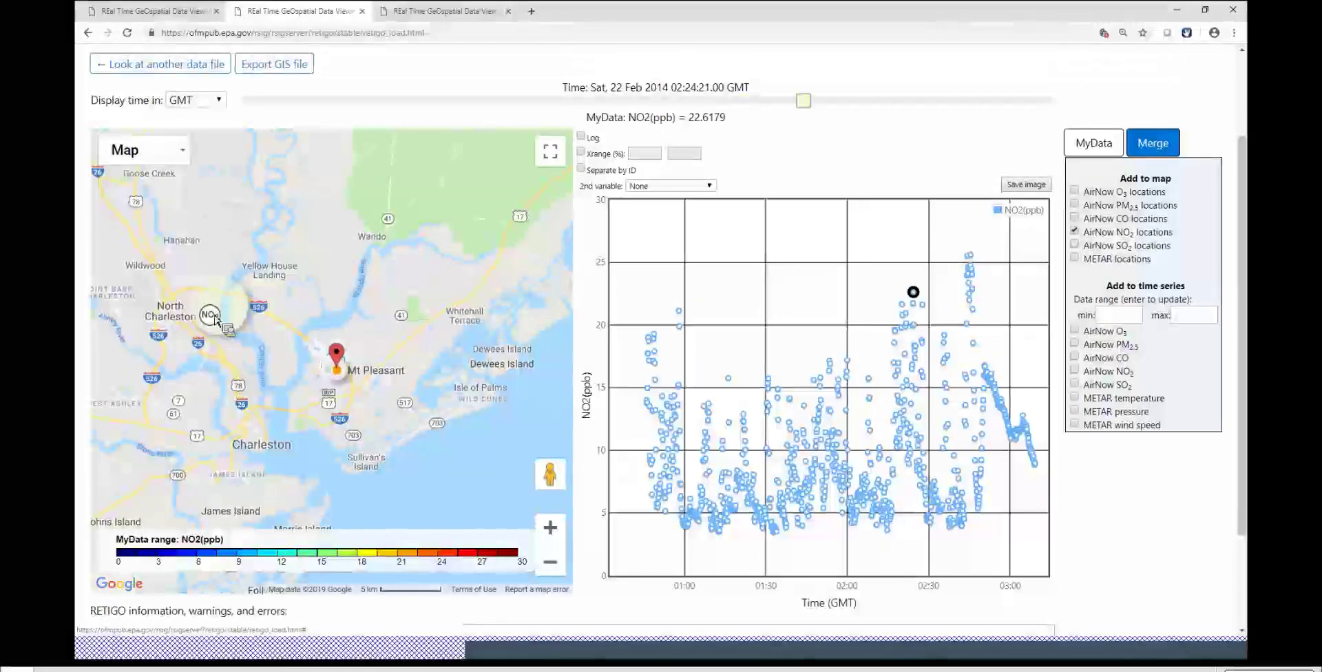
mouse_move(216, 321)
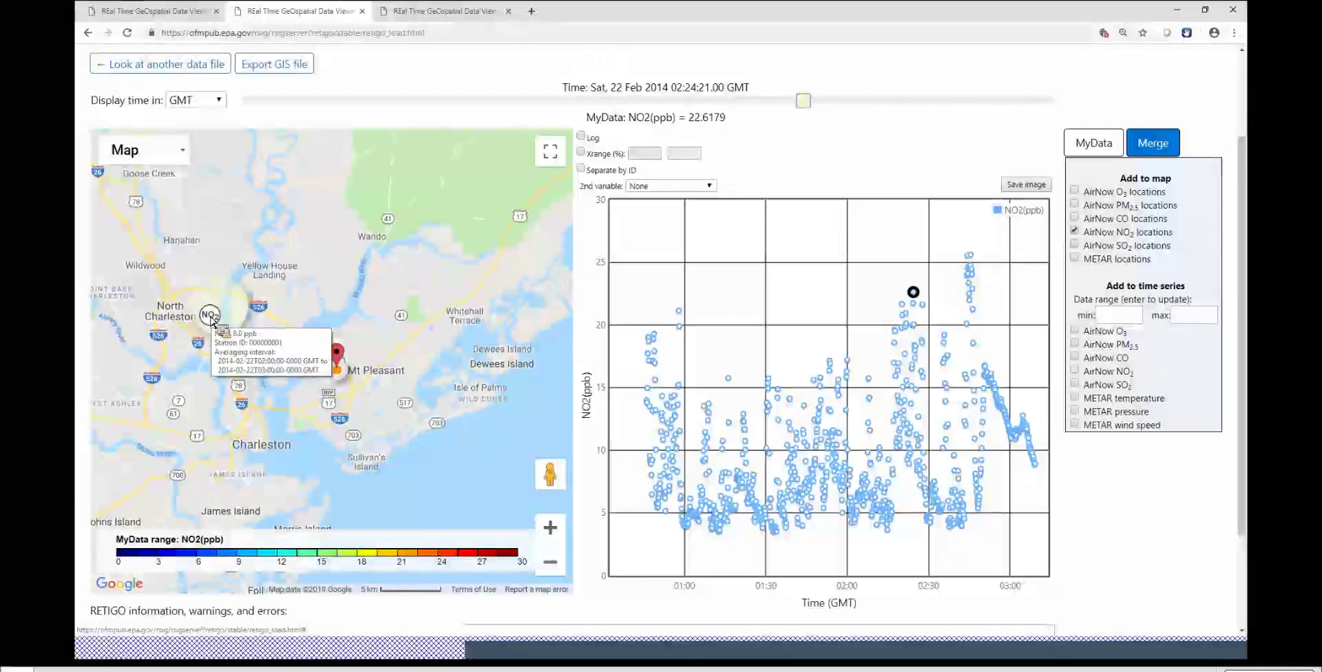
Add the AirNow PM2.5 locations to the map and look over the stations around Charleston
left_click(551, 562)
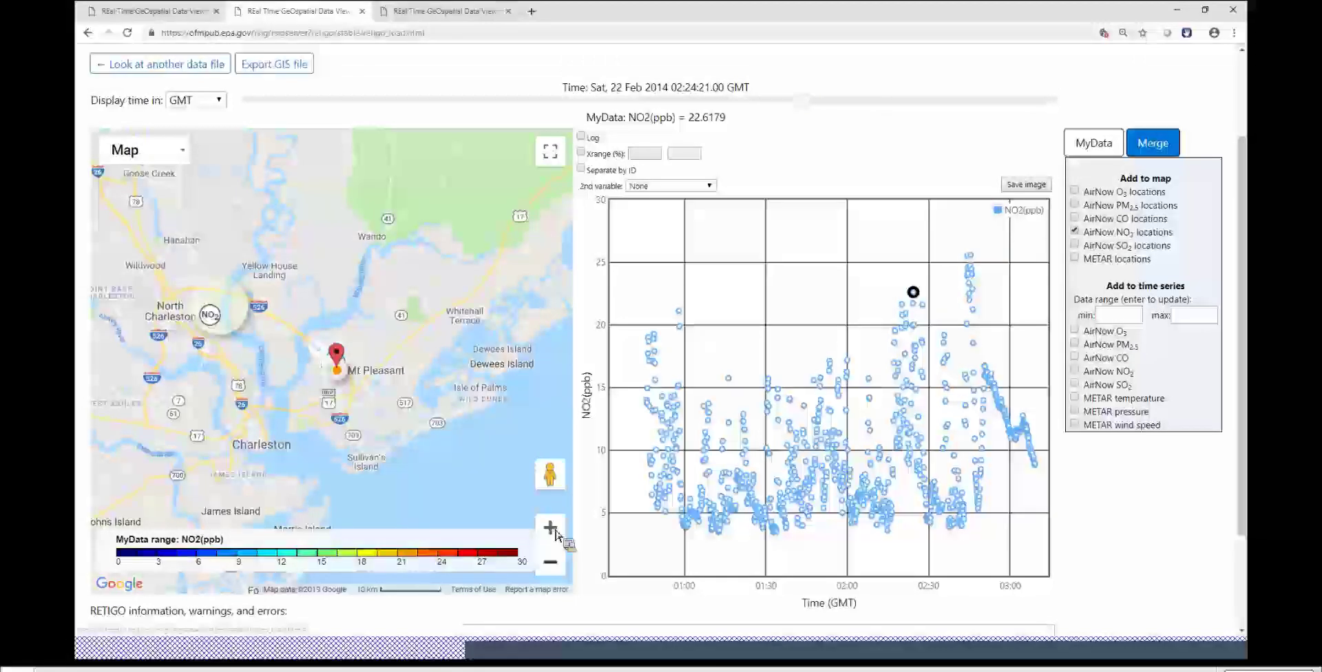
left_click(556, 532)
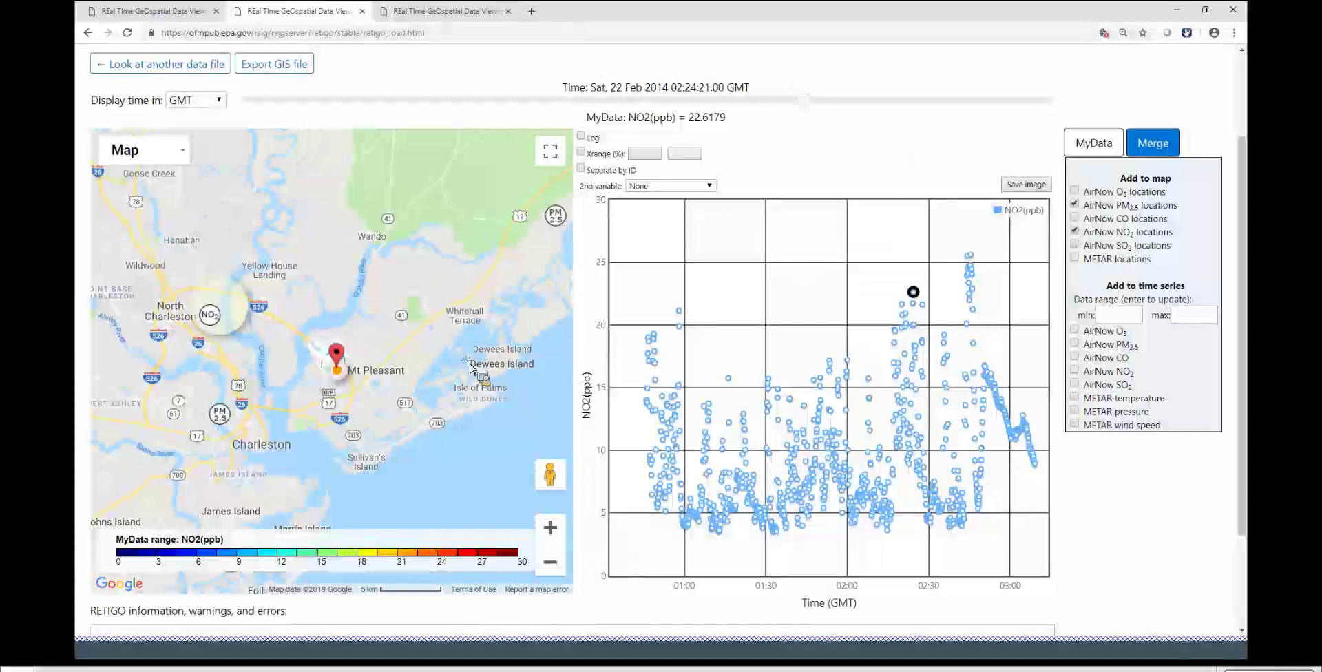
left_click(550, 569)
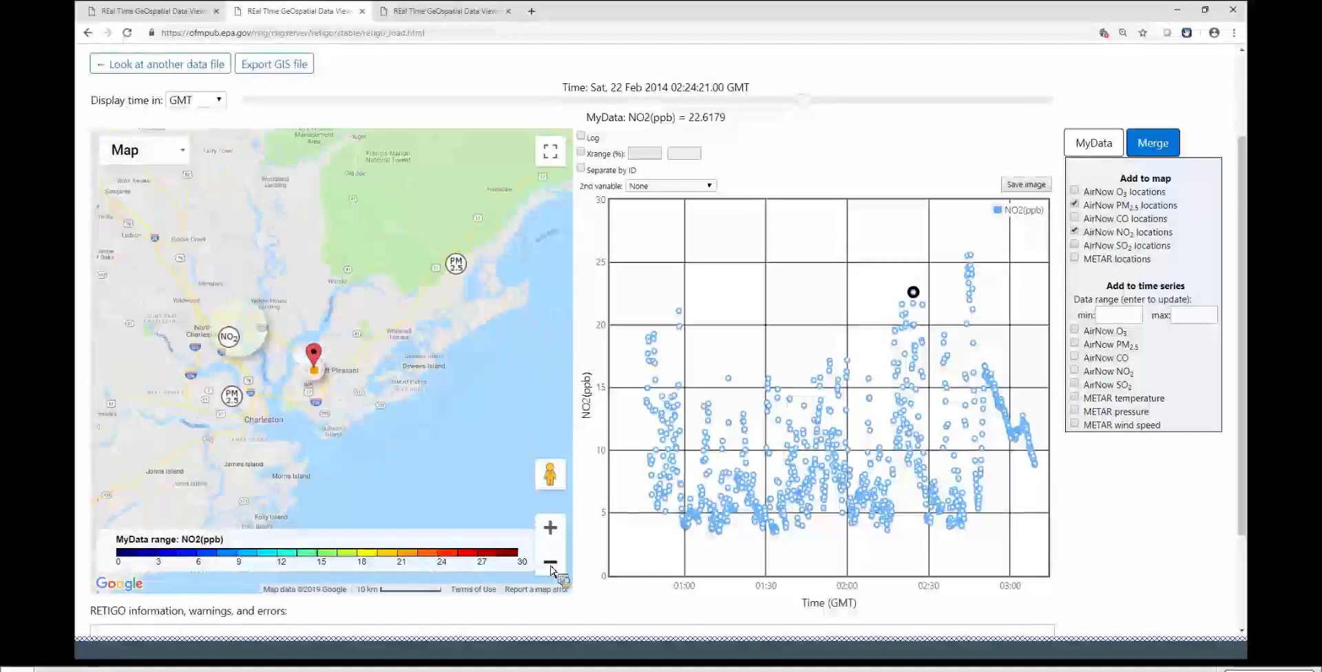
left_click(551, 569)
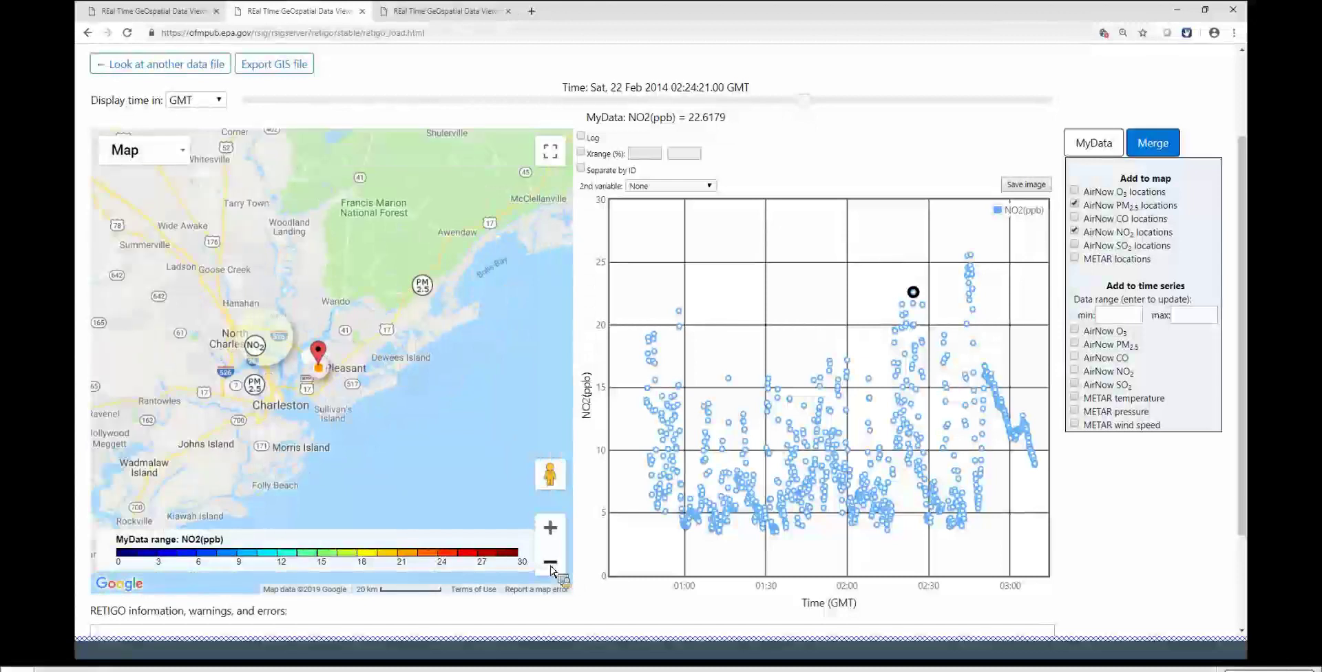
left_click(550, 530)
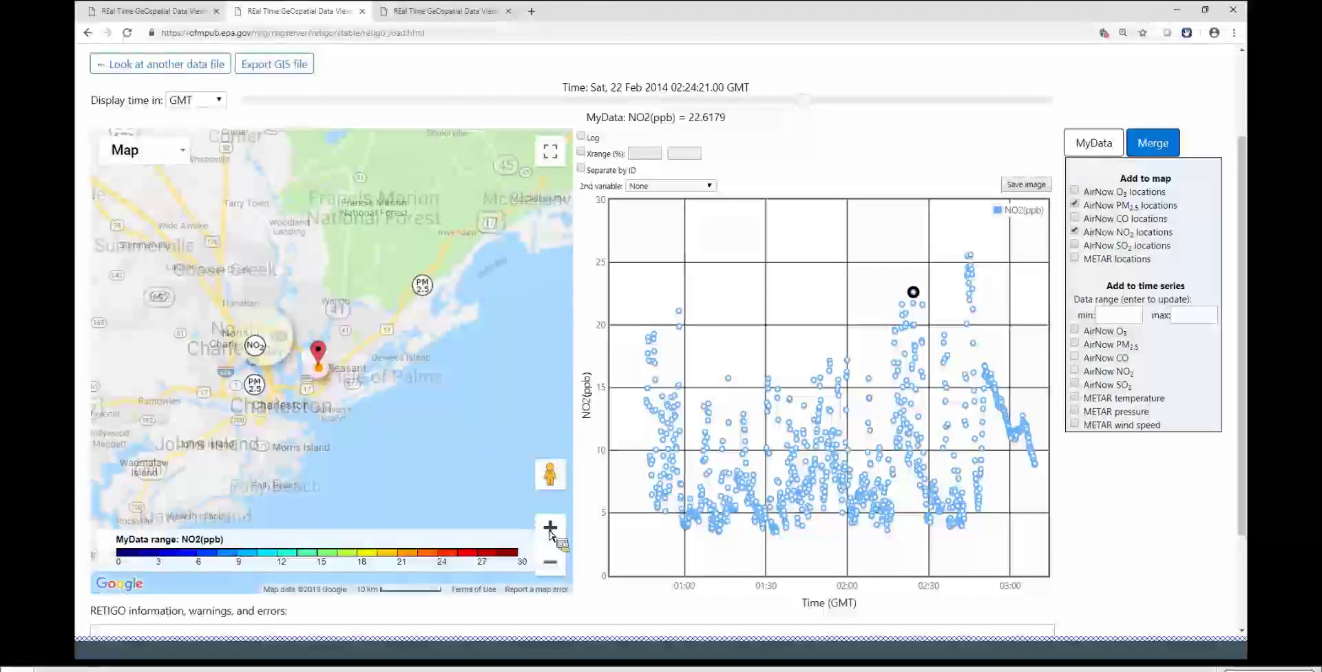
left_click(551, 529)
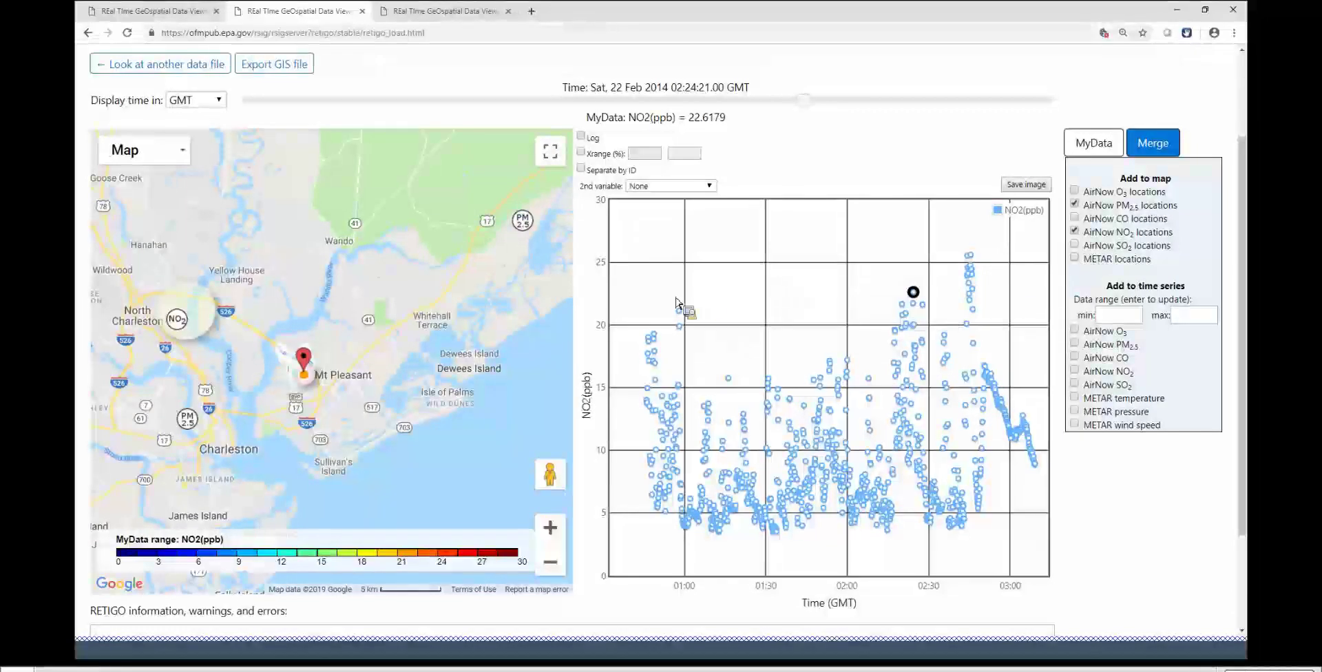
Show METAR locations on the map, and overlay AirNow NO2 on the time series with a data range maximum of 30
left_click(550, 562)
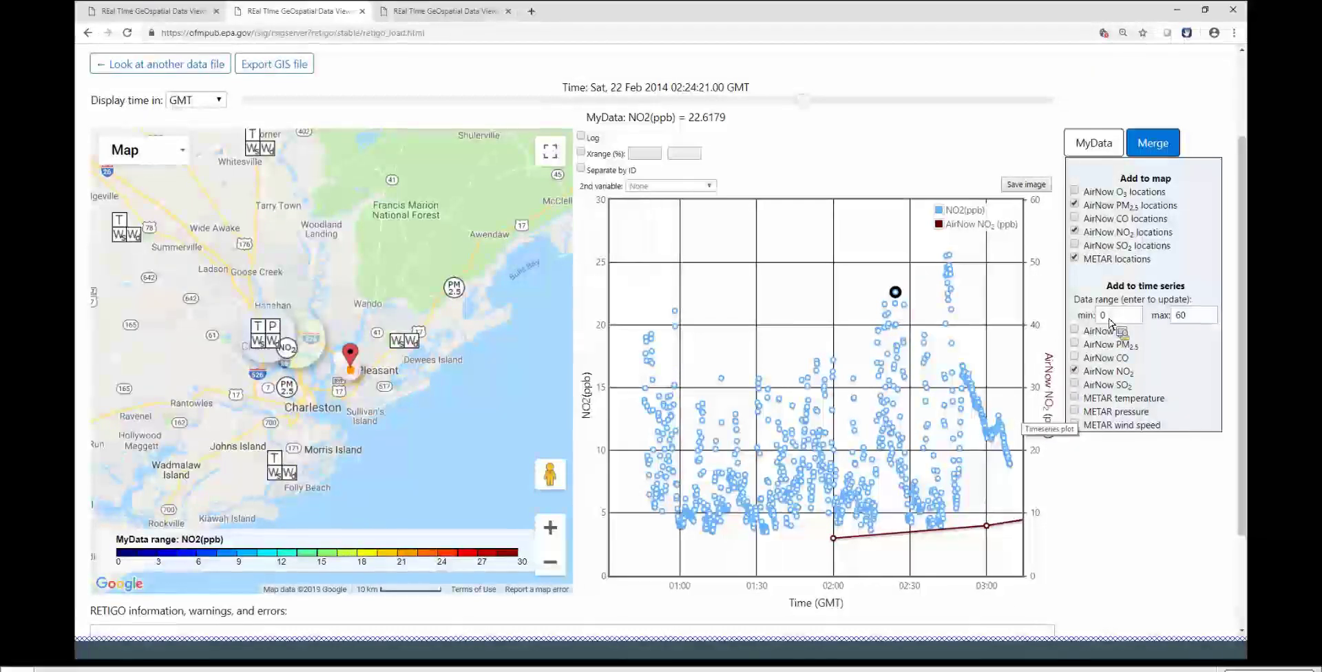
double_click(1187, 323)
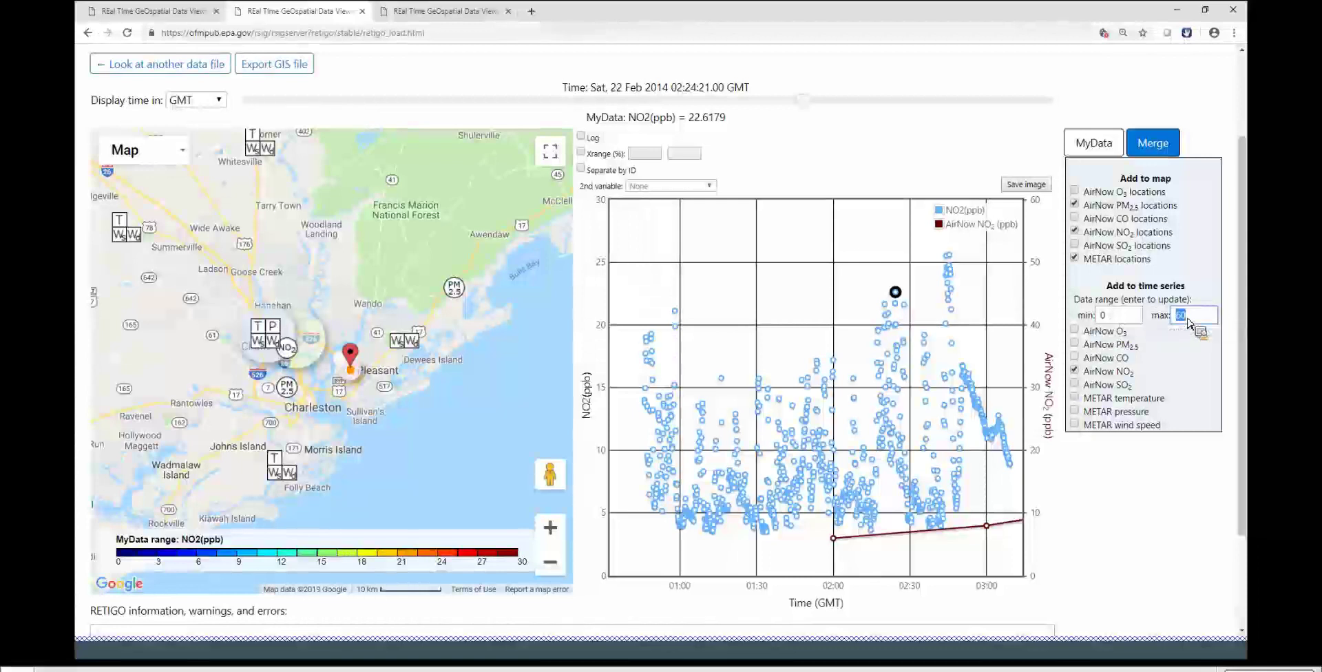
type("30")
key("Return")
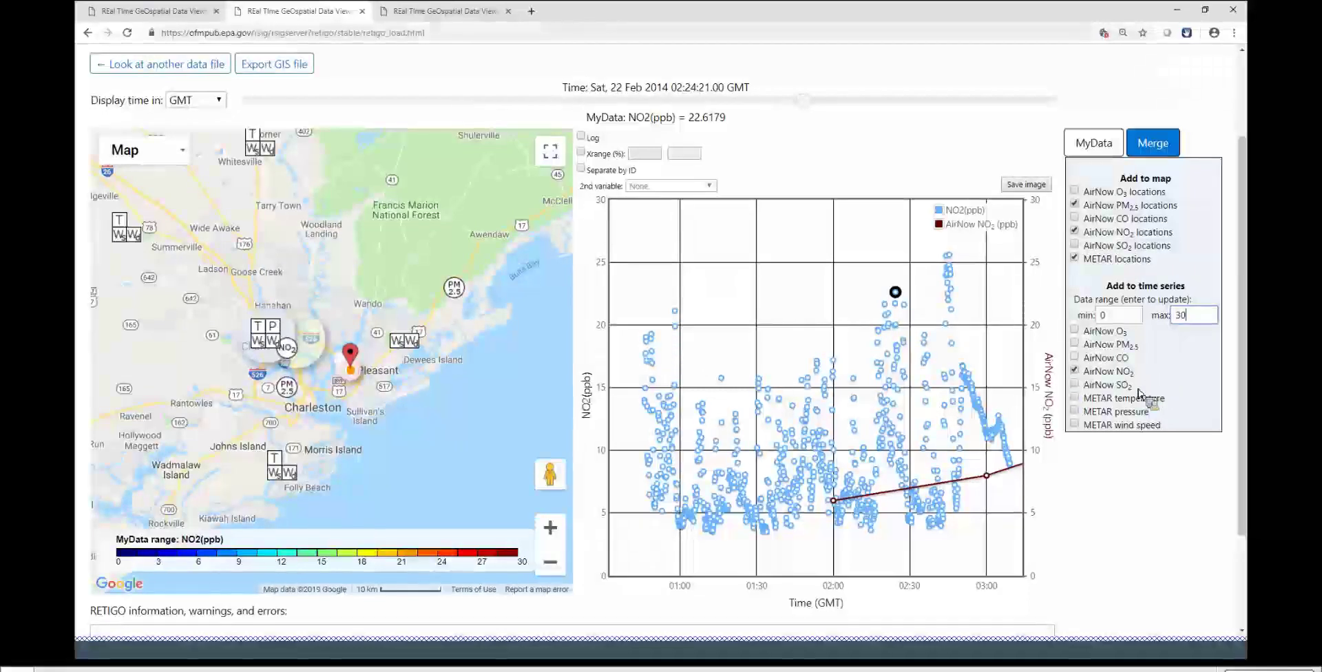
Overlay METAR temperature on the time series, using the METAR station near Folly Beach as its source
left_click(1076, 399)
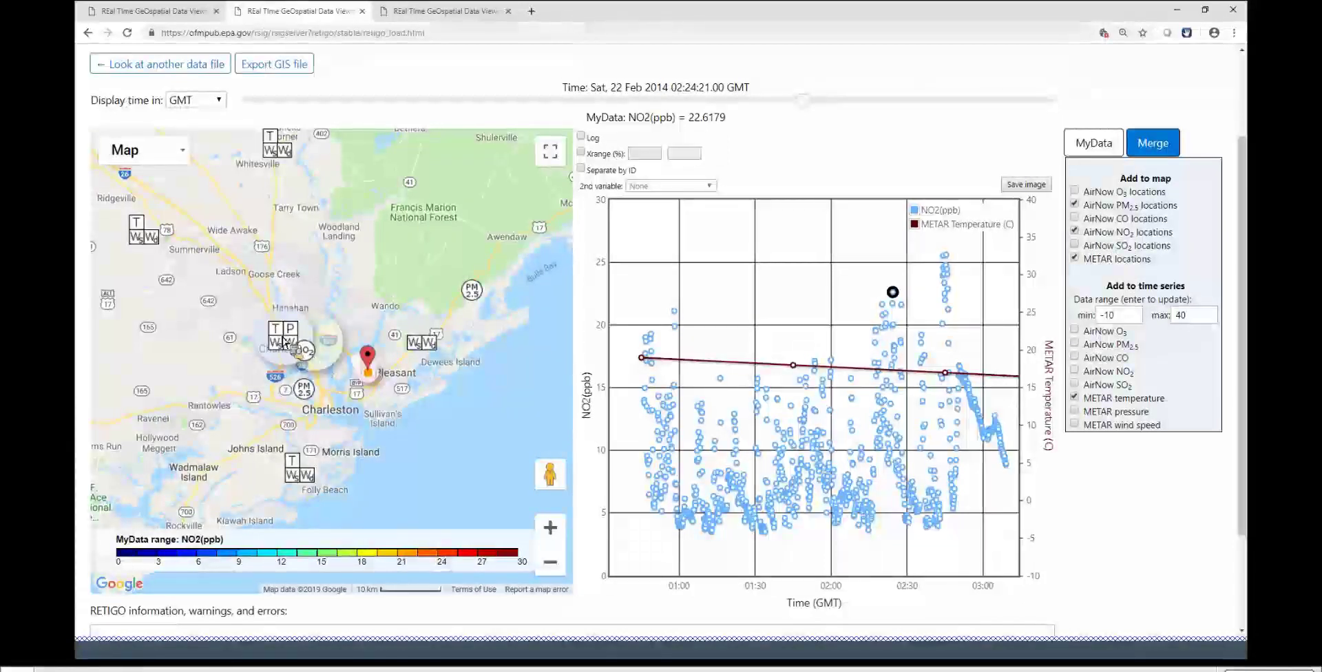
mouse_move(273, 374)
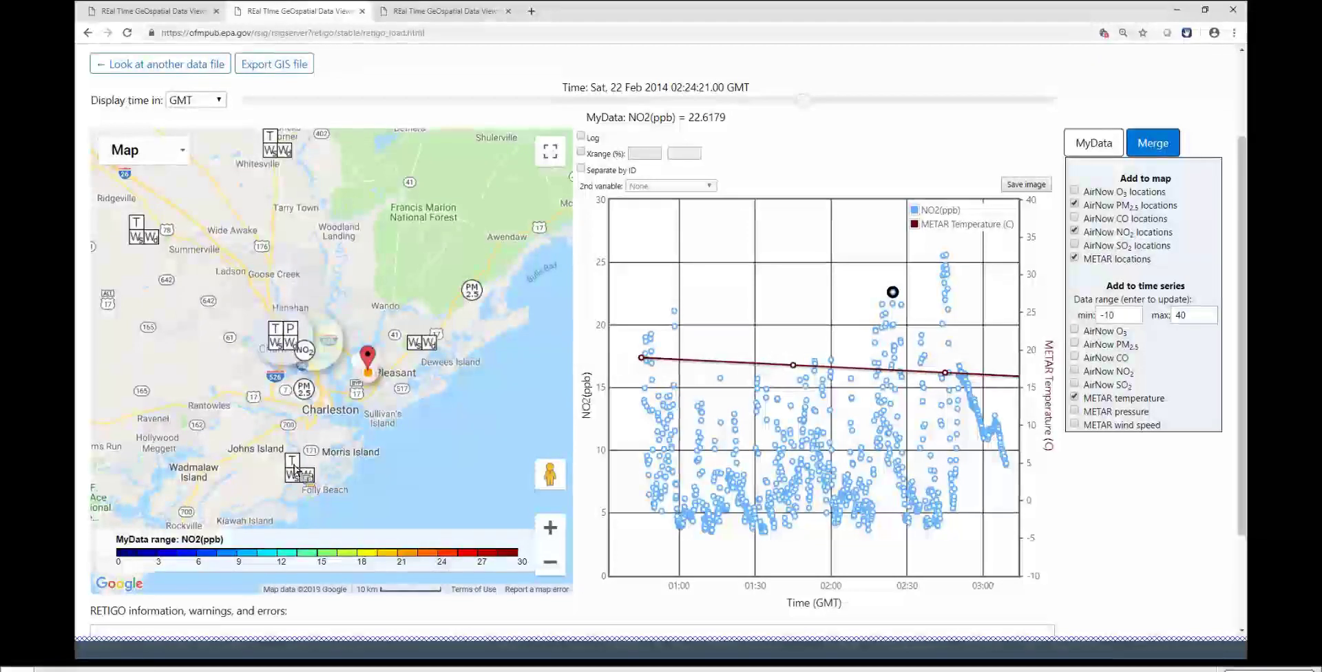
mouse_move(295, 470)
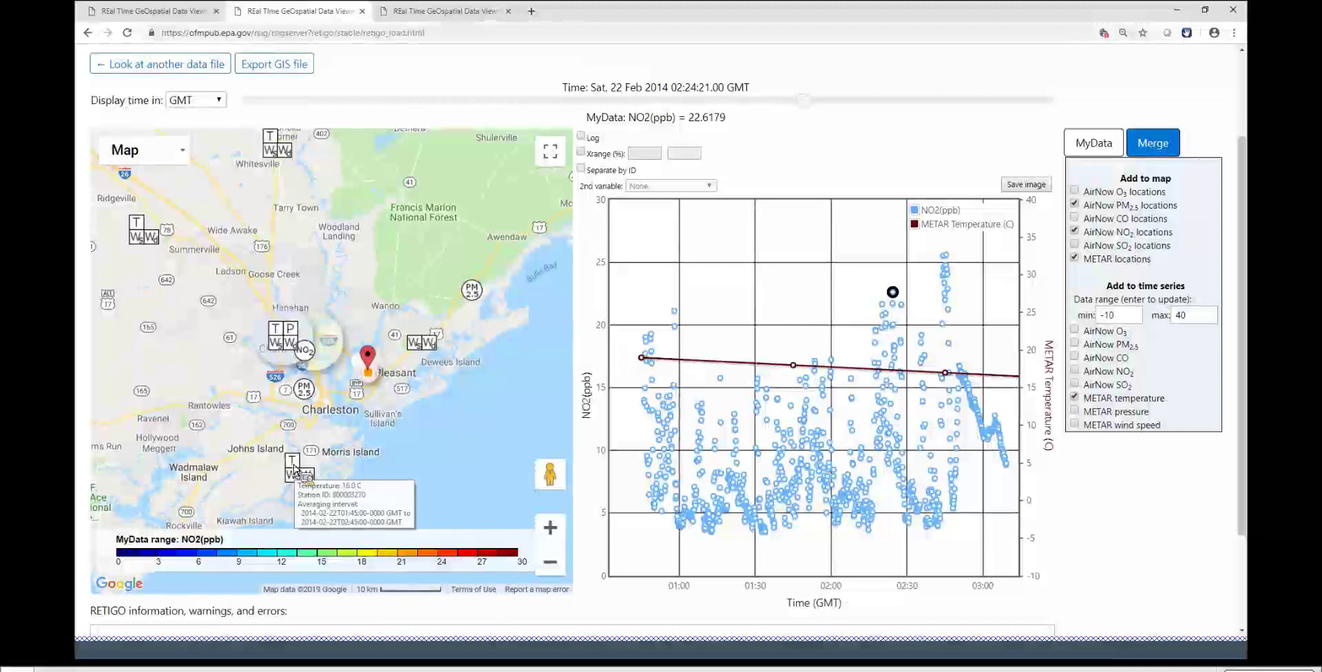
left_click(295, 470)
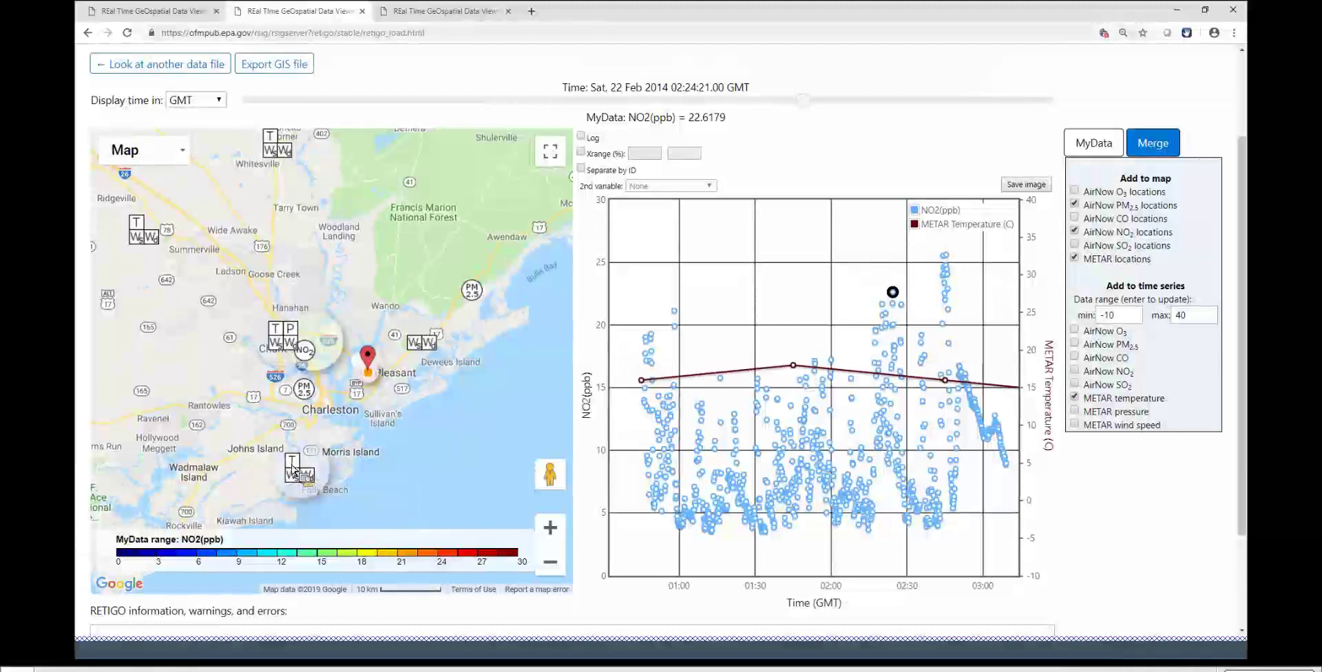
Overlay AirNow PM2.5 on the time series, using the PM2.5 station southwest of Awendaw as its source
mouse_move(294, 470)
left_mouse_down()
mouse_move(693, 448)
mouse_move(713, 432)
mouse_move(439, 453)
mouse_move(388, 488)
mouse_move(283, 462)
mouse_move(296, 505)
mouse_move(327, 475)
mouse_move(307, 448)
mouse_move(276, 469)
mouse_move(313, 509)
mouse_move(337, 469)
mouse_move(302, 453)
mouse_move(283, 497)
mouse_move(321, 497)
mouse_move(320, 463)
mouse_move(280, 475)
mouse_move(290, 491)
mouse_move(337, 407)
mouse_move(341, 341)
mouse_move(304, 373)
mouse_move(339, 348)
mouse_move(300, 350)
mouse_move(347, 447)
mouse_move(245, 289)
mouse_move(141, 234)
mouse_move(143, 286)
mouse_move(1120, 396)
mouse_move(1089, 335)
mouse_move(1089, 417)
mouse_move(1091, 355)
mouse_move(1078, 394)
left_mouse_up()
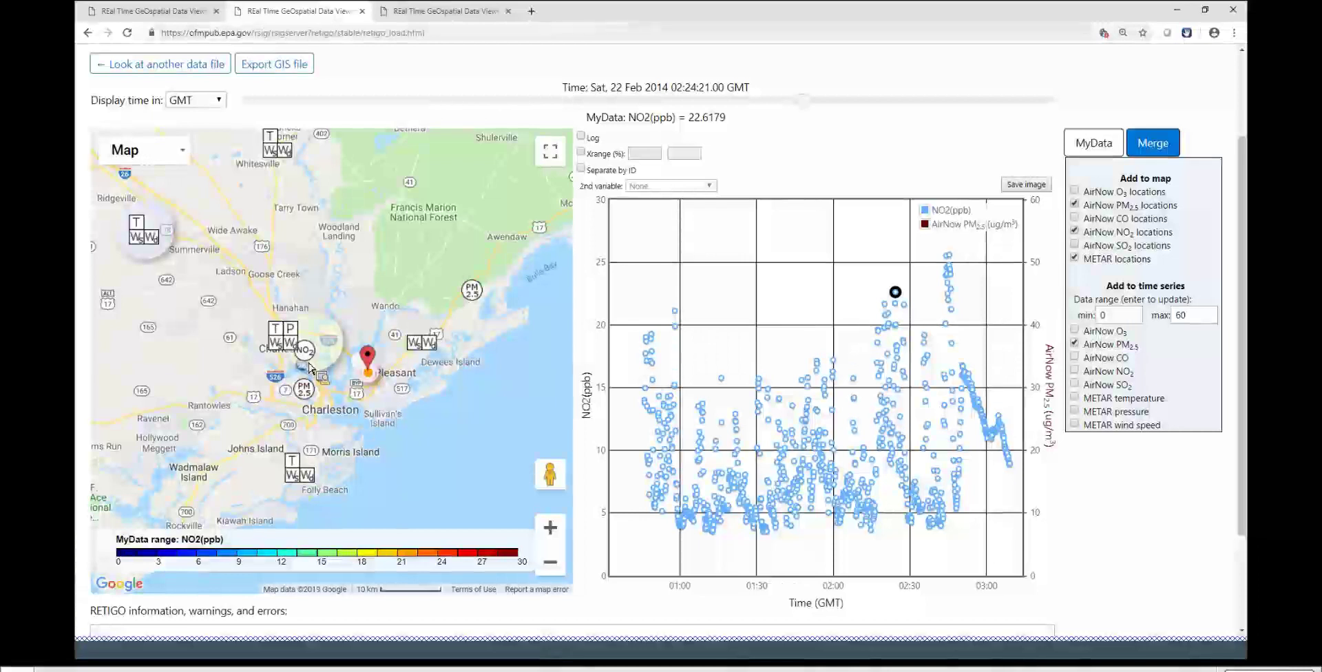
mouse_move(324, 367)
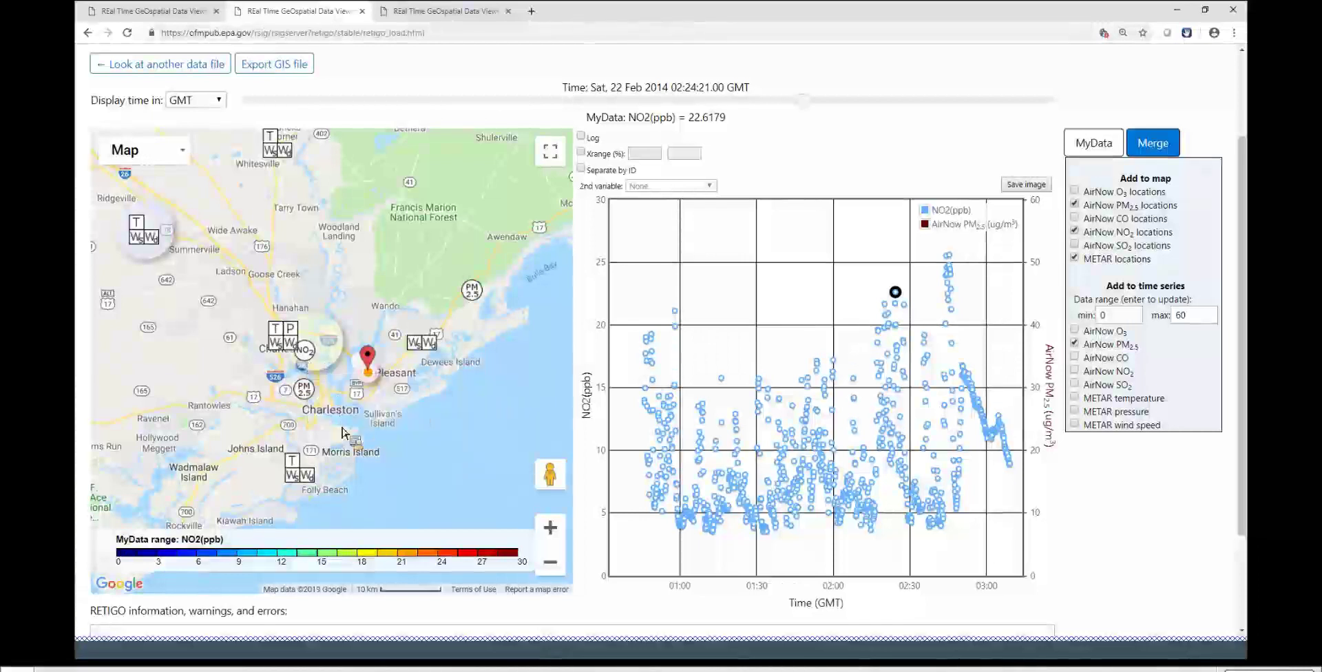
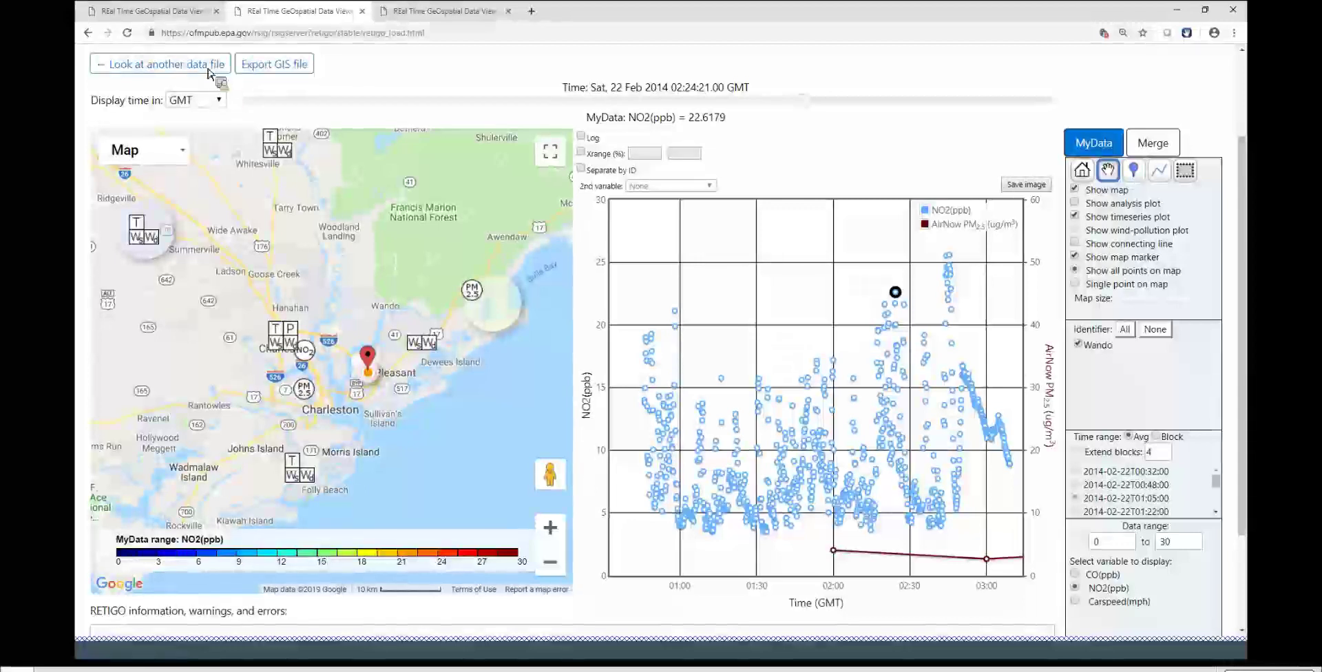
Load the stationary data file RETIGO_stationary_beta_test_NJ.CSV into the viewer in place of the current data file
left_click(209, 71)
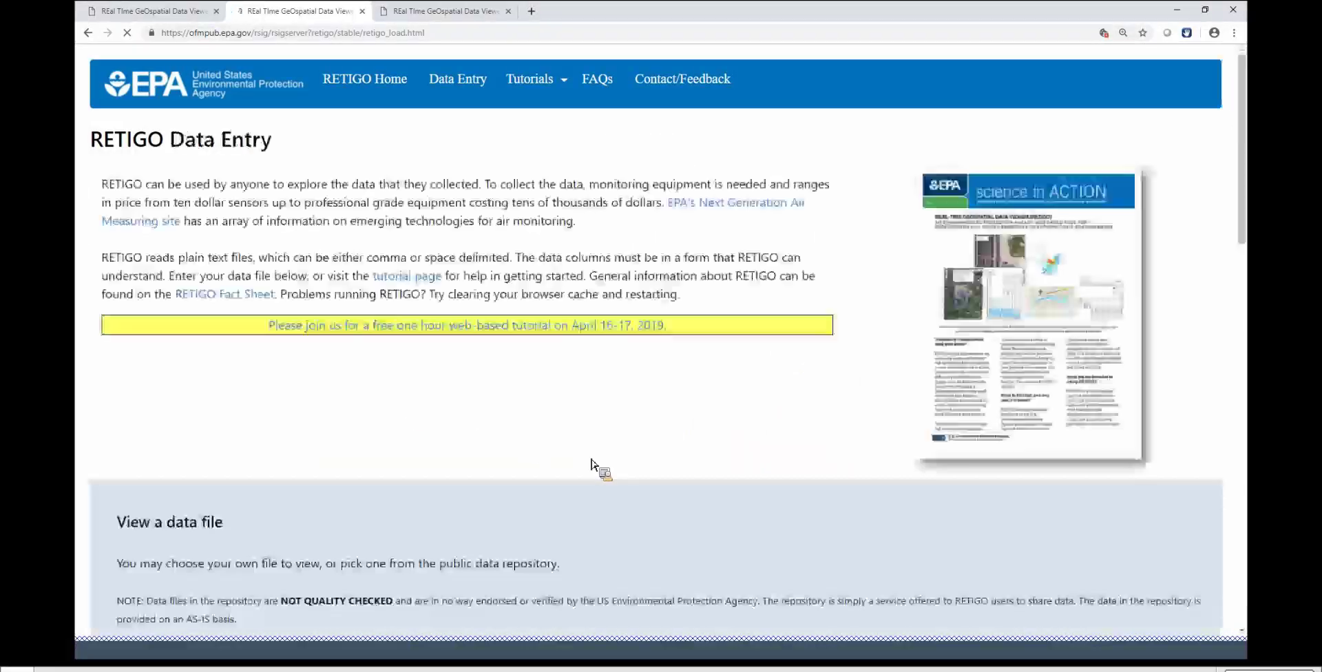
scroll(517, 451, "down", 2)
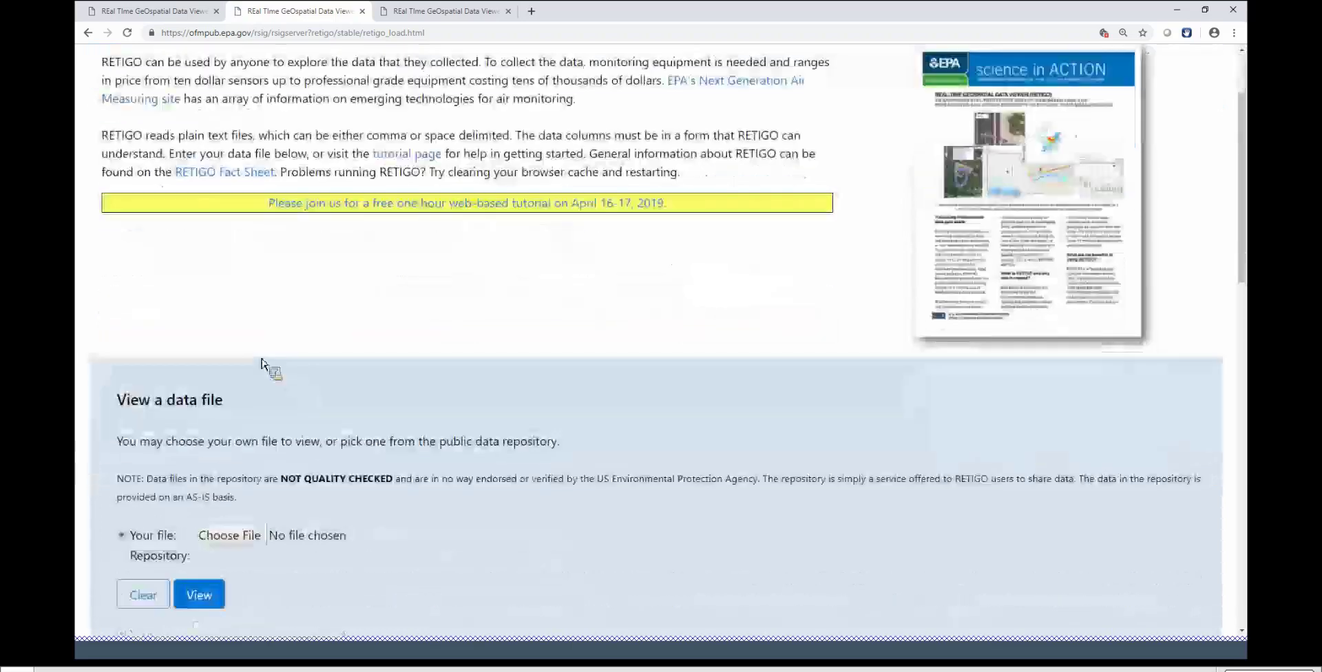
scroll(262, 363, "down", 3)
left_click(262, 359)
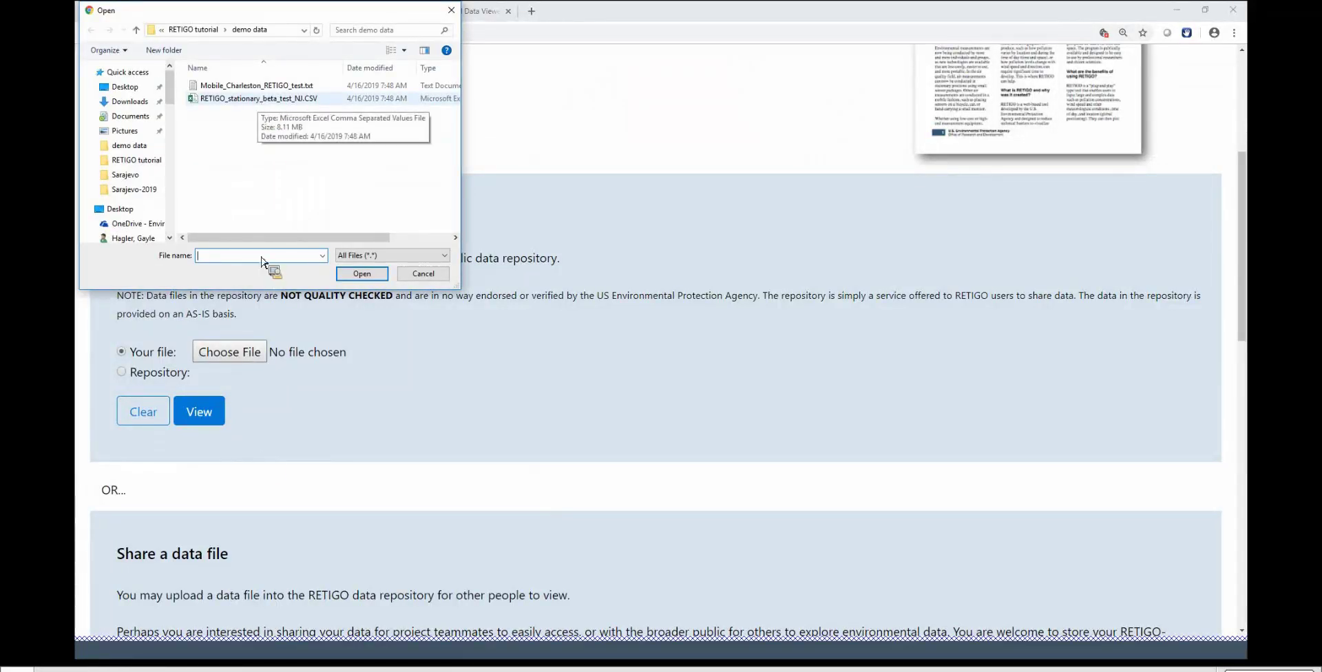
key("Escape")
left_click(222, 413)
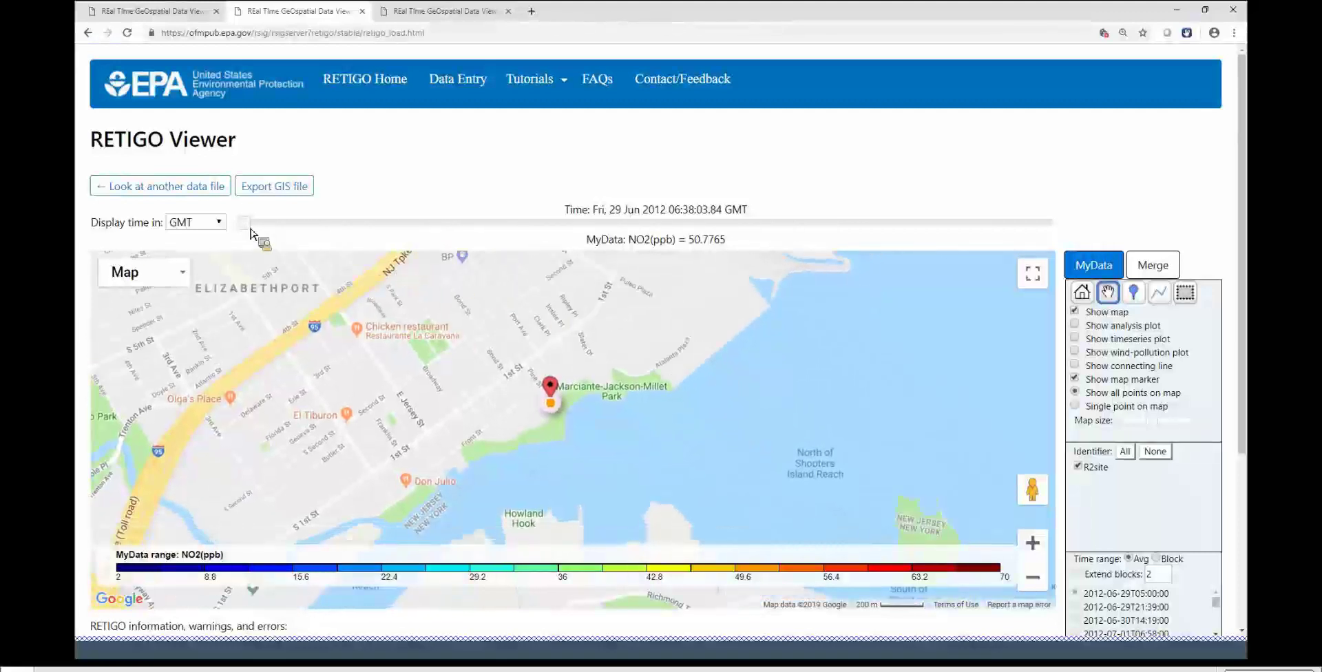
Display wind_vector(m/s) as a single point on the map and move the time to 02 Aug 2012 02:26:03 GMT
mouse_move(258, 232)
left_mouse_down()
mouse_move(802, 259)
mouse_move(613, 508)
mouse_move(556, 430)
mouse_move(1156, 473)
mouse_move(1252, 424)
mouse_move(1233, 534)
mouse_move(1166, 529)
mouse_move(1124, 566)
mouse_move(1232, 551)
mouse_move(1248, 494)
mouse_move(1246, 478)
mouse_move(1210, 481)
mouse_move(1122, 341)
mouse_move(1170, 297)
mouse_move(1169, 281)
left_mouse_up()
scroll(1242, 504, "down", 1)
scroll(1147, 541, "down", 2)
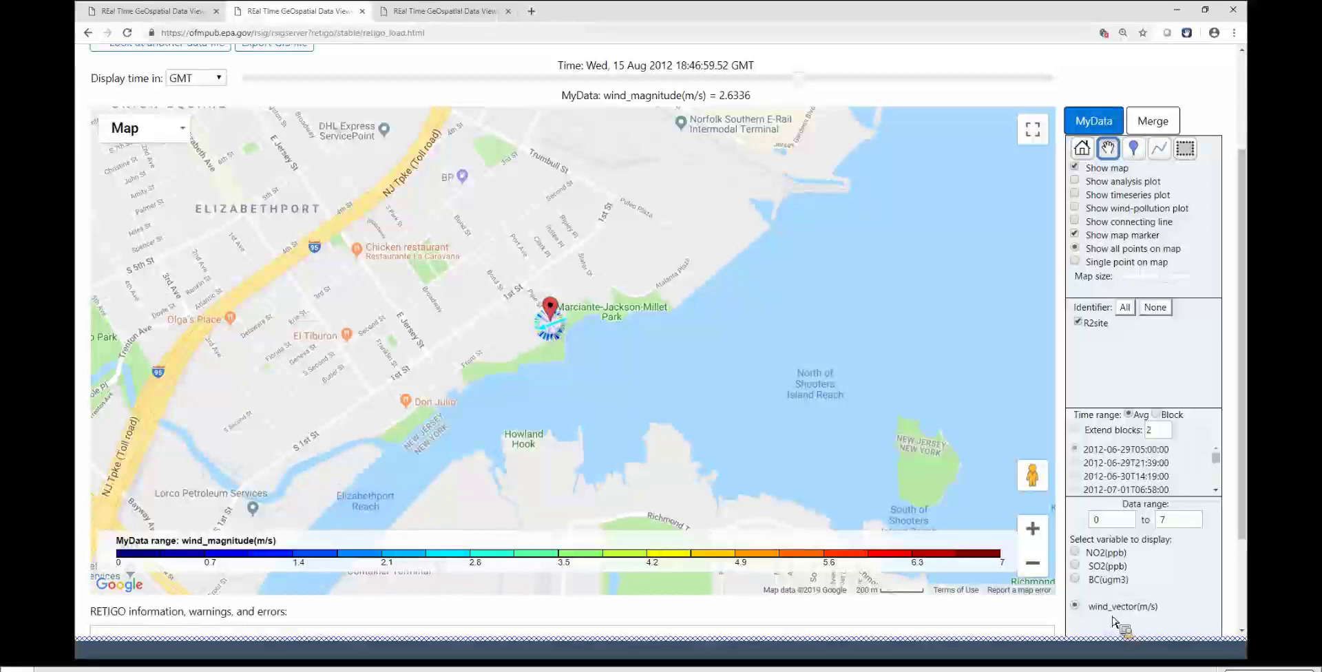
left_click(1078, 250)
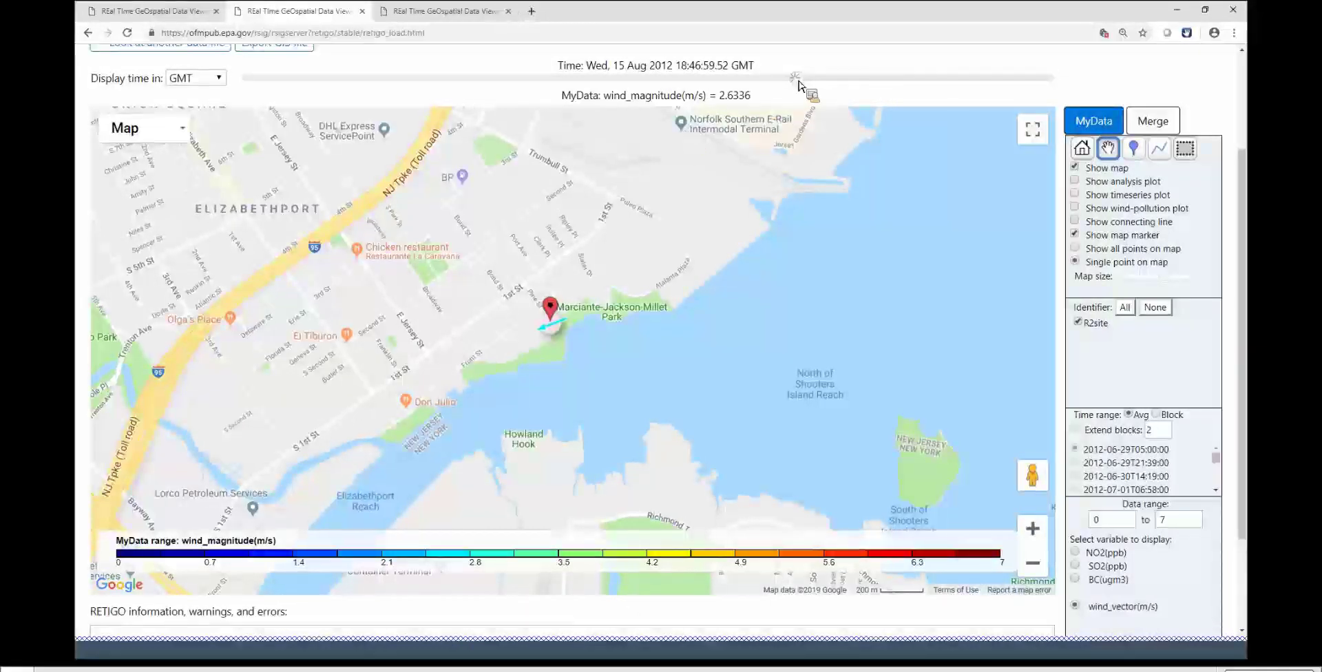
left_click_drag(799, 80, 764, 84)
left_click_drag(742, 85, 643, 150)
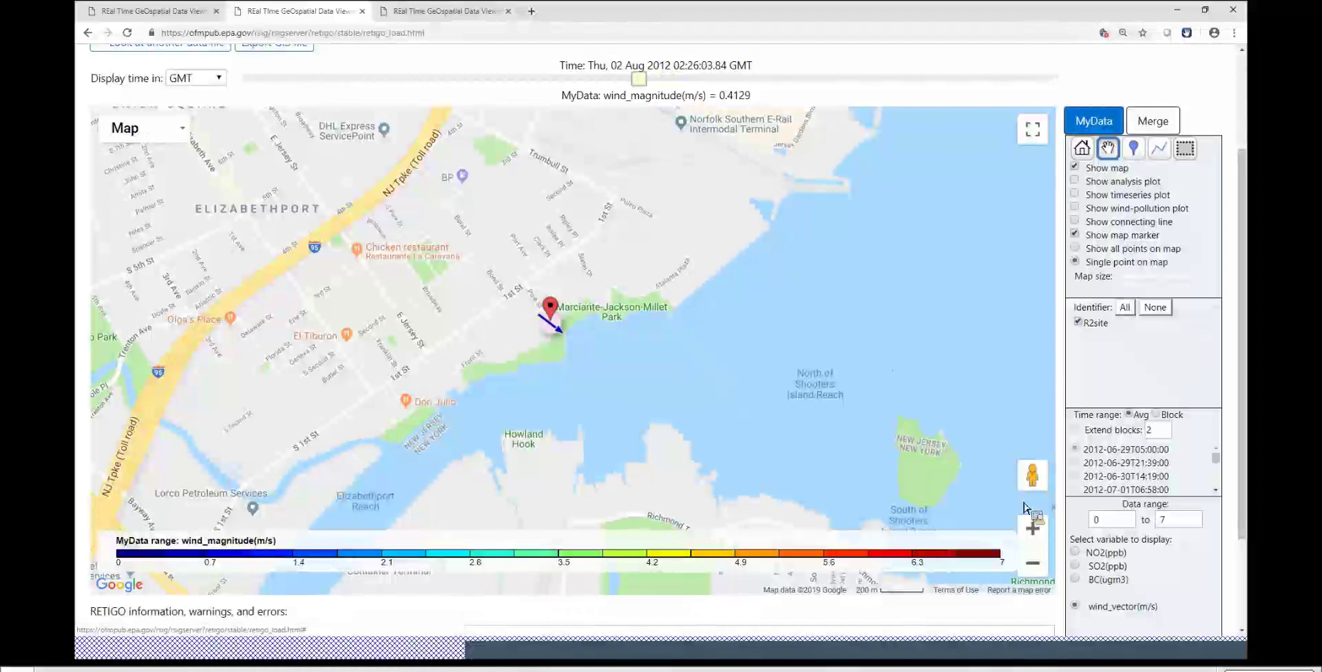
Show the NO2(ppb) wind-pollution plot with the Block time range, and move the time to 29 Jun 2012 14:27:04 GMT
left_click(1076, 552)
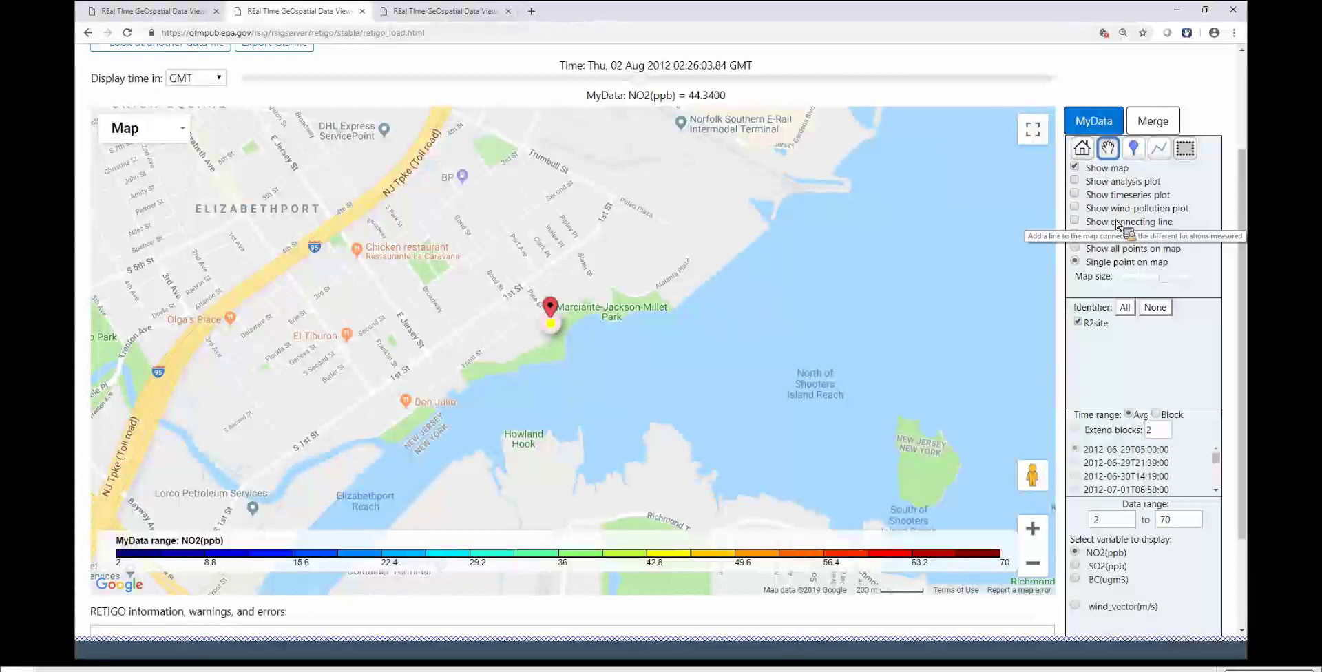
left_click(1075, 208)
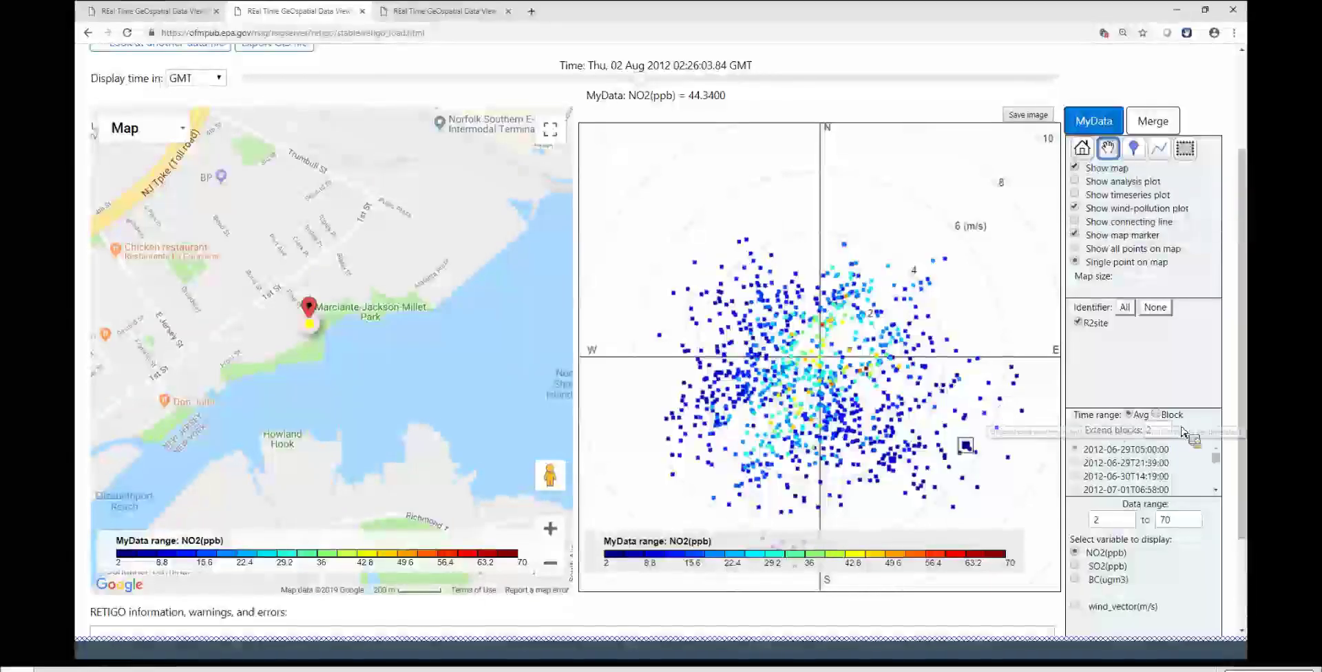
left_click(1156, 414)
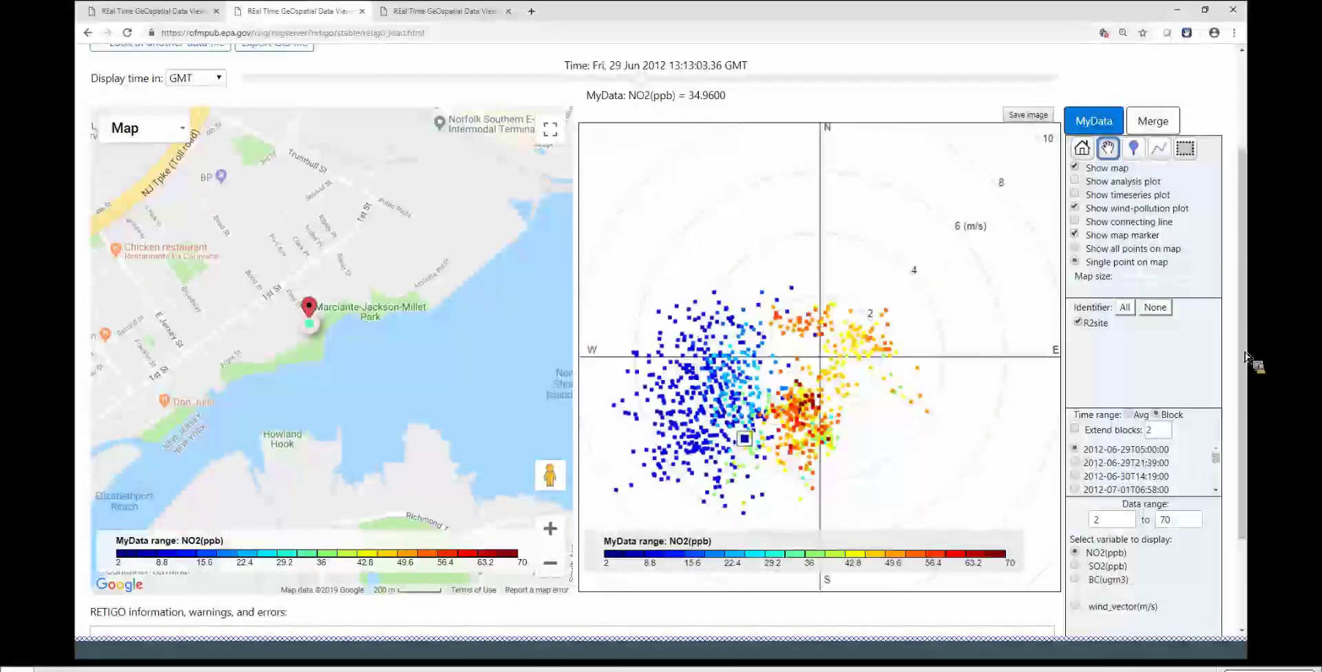
left_click_drag(1245, 356, 1245, 353)
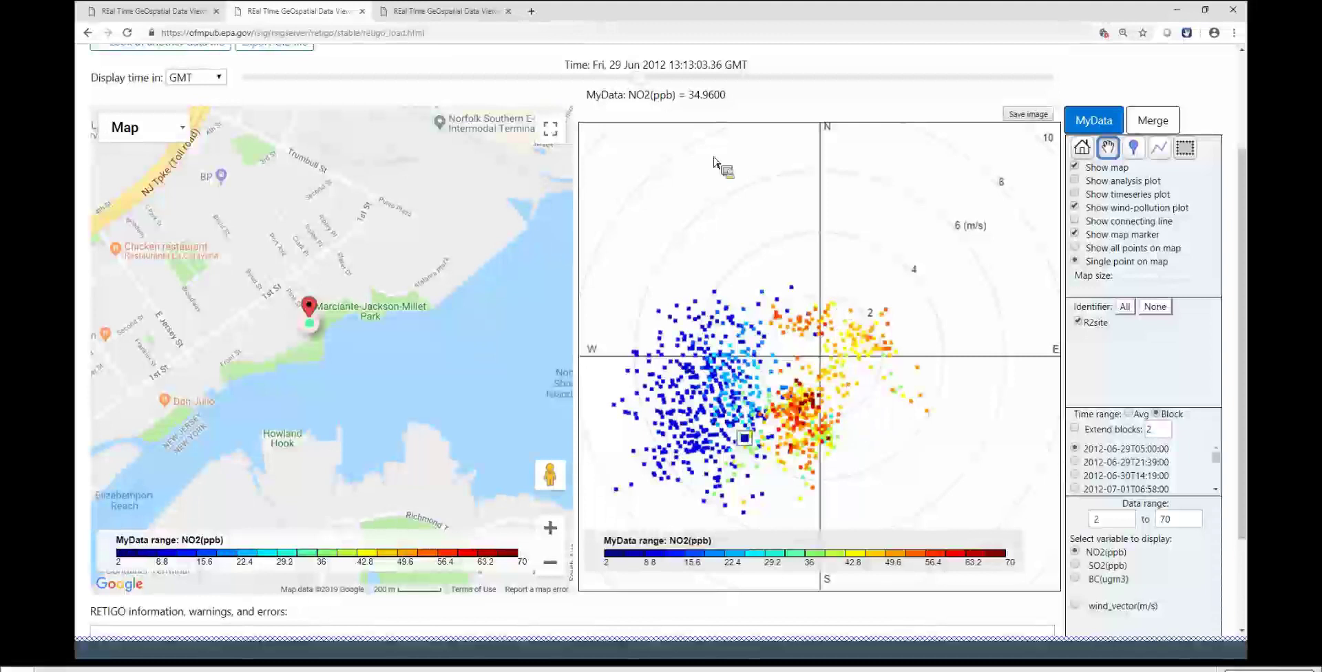
left_click_drag(649, 82, 707, 99)
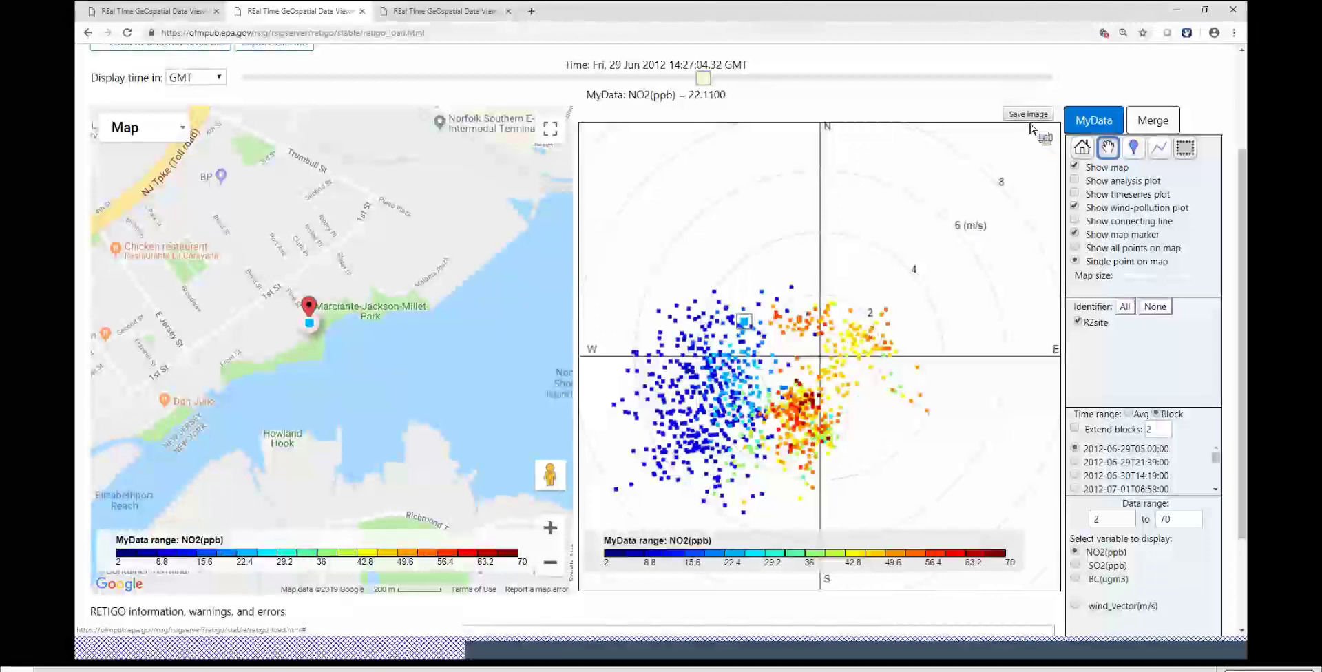
left_click_drag(1029, 123, 828, 561)
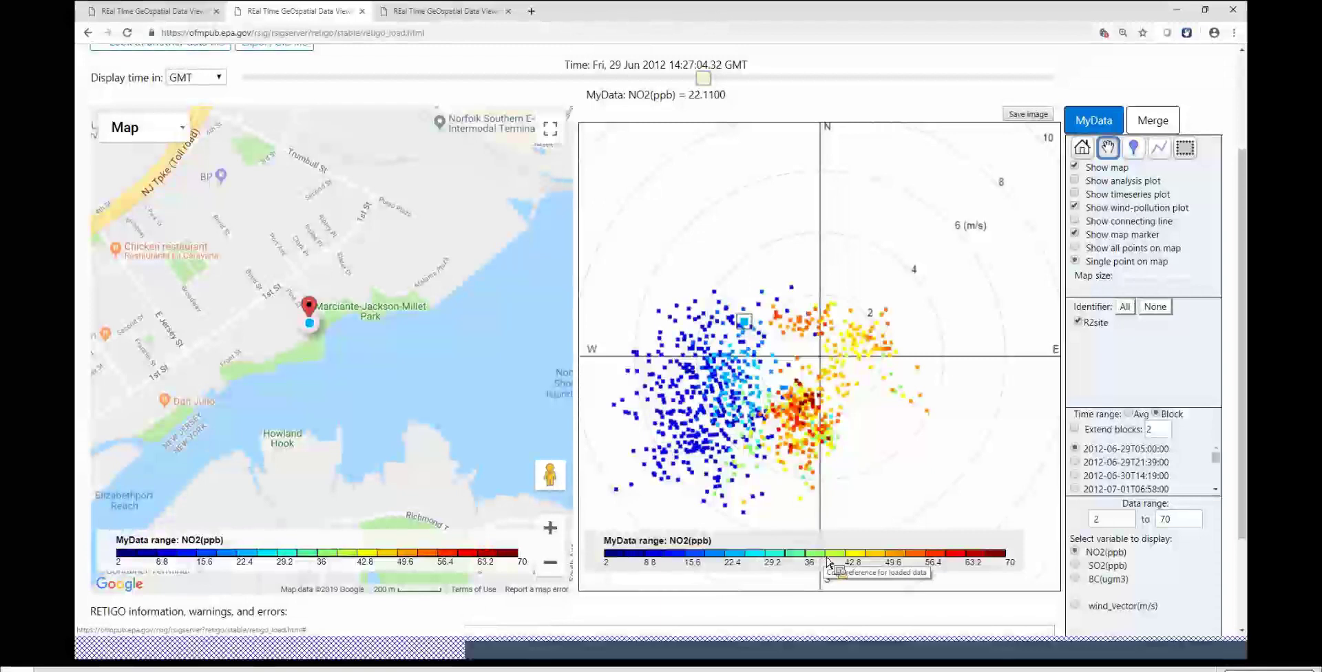
left_click_drag(828, 561, 828, 562)
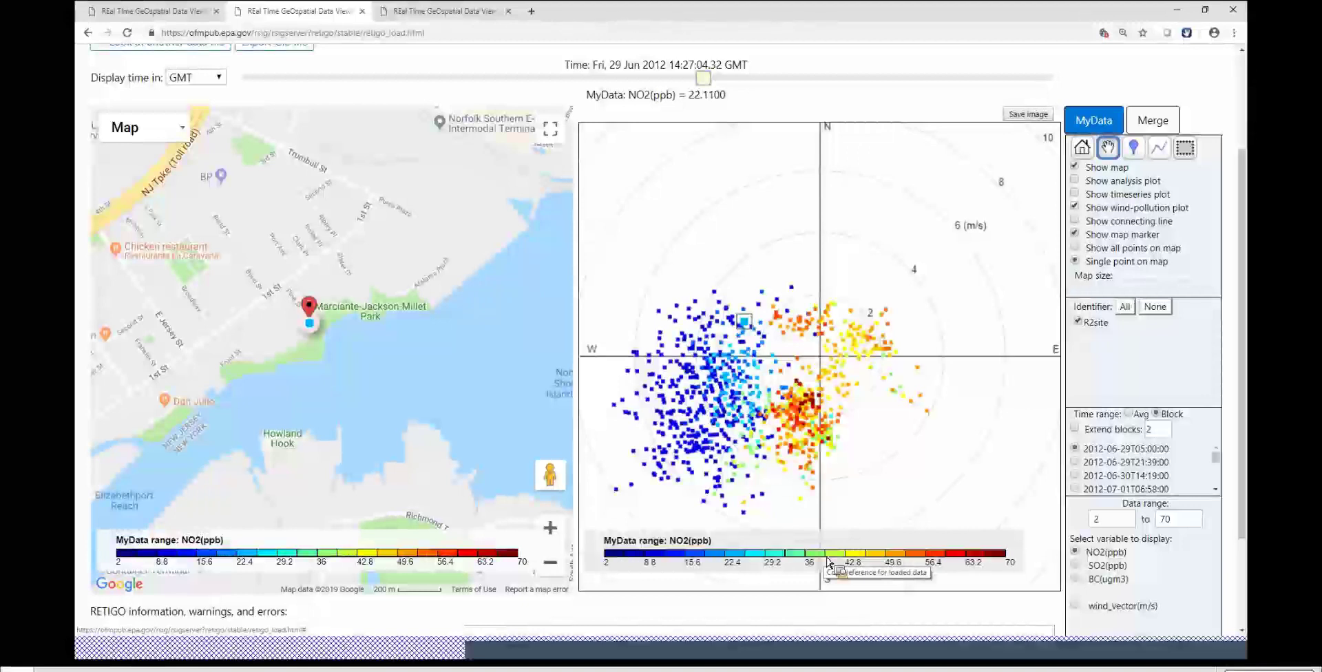
left_click_drag(828, 561, 571, 170)
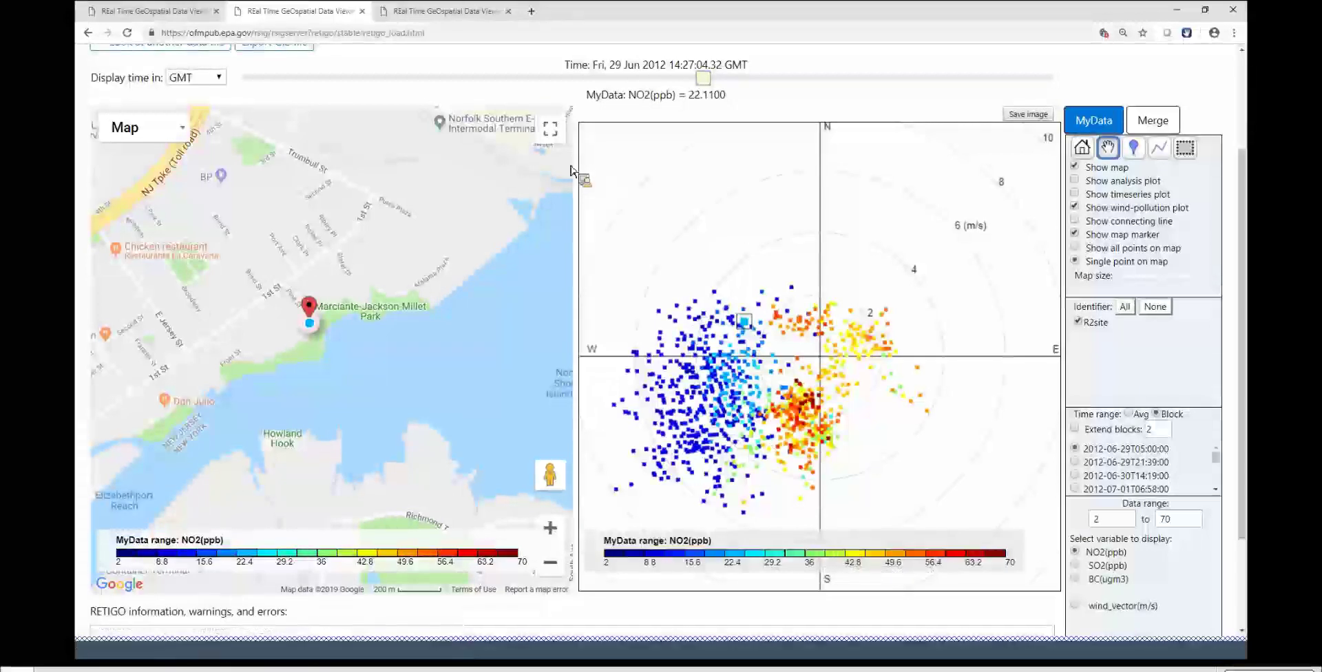
left_click_drag(571, 170, 571, 170)
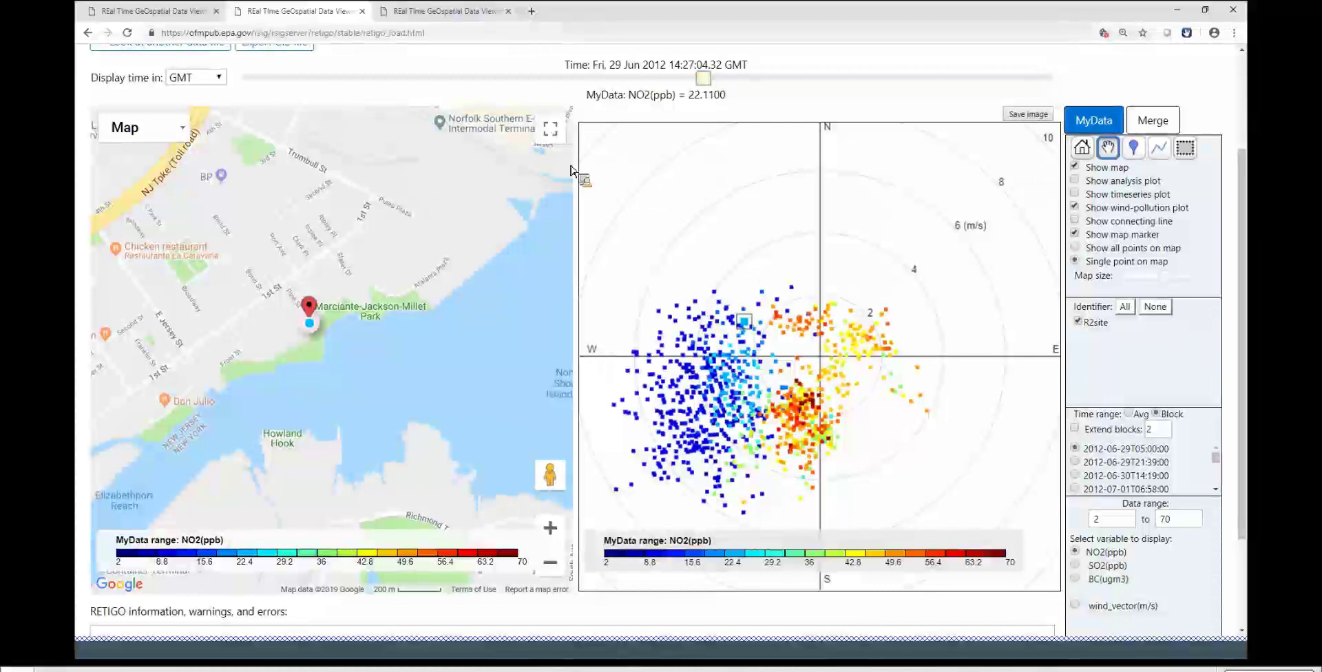
left_click_drag(571, 169, 571, 169)
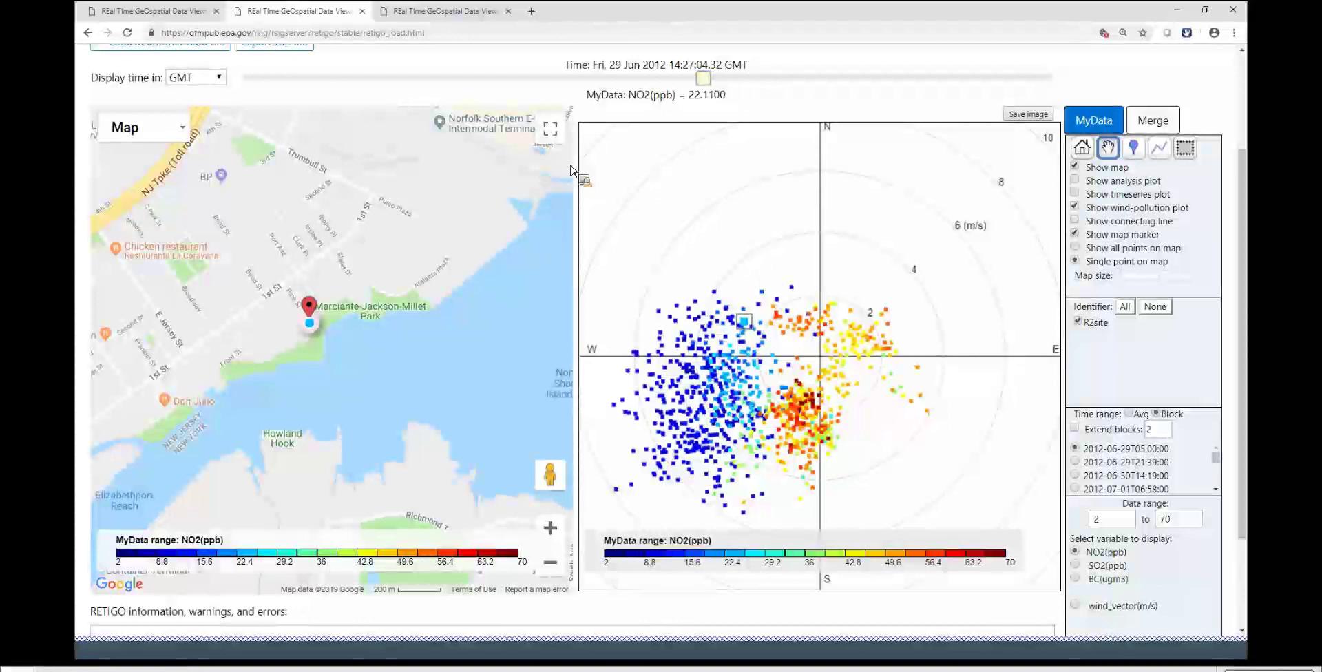
left_click_drag(571, 169, 571, 170)
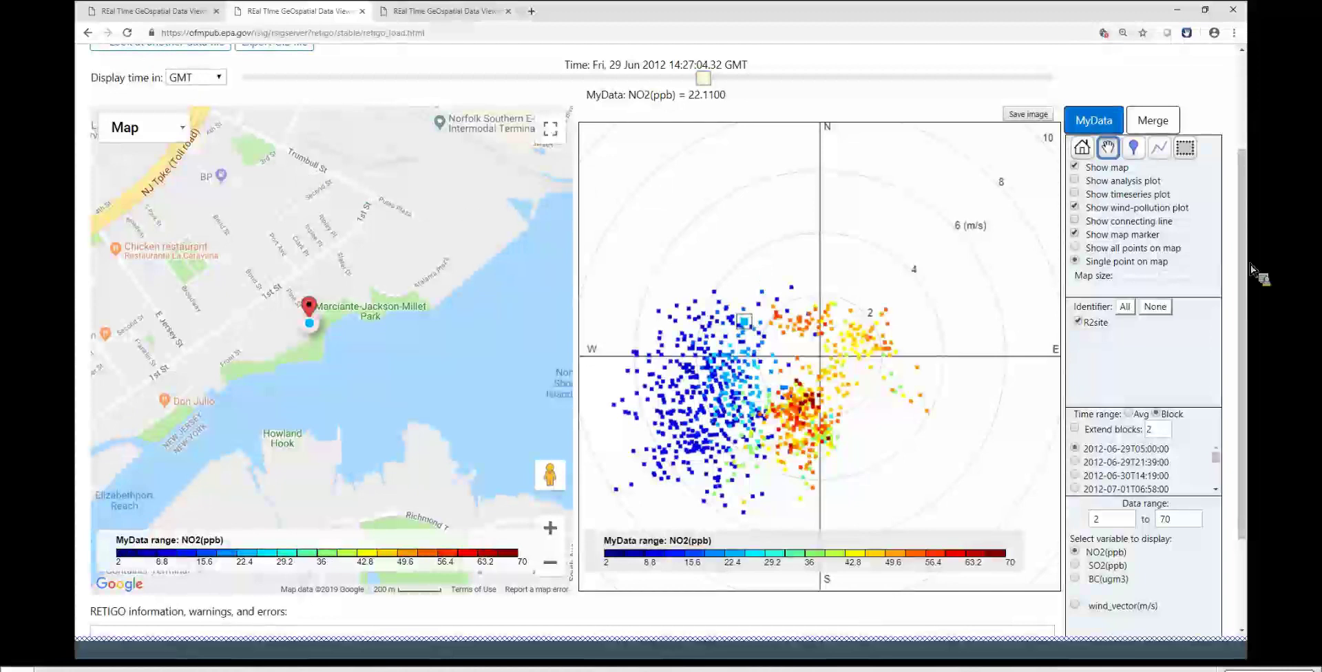
Open the RETIGO tutorials page at the section "Step 1: Prepare a Data File"
scroll(1242, 274, "down", 1)
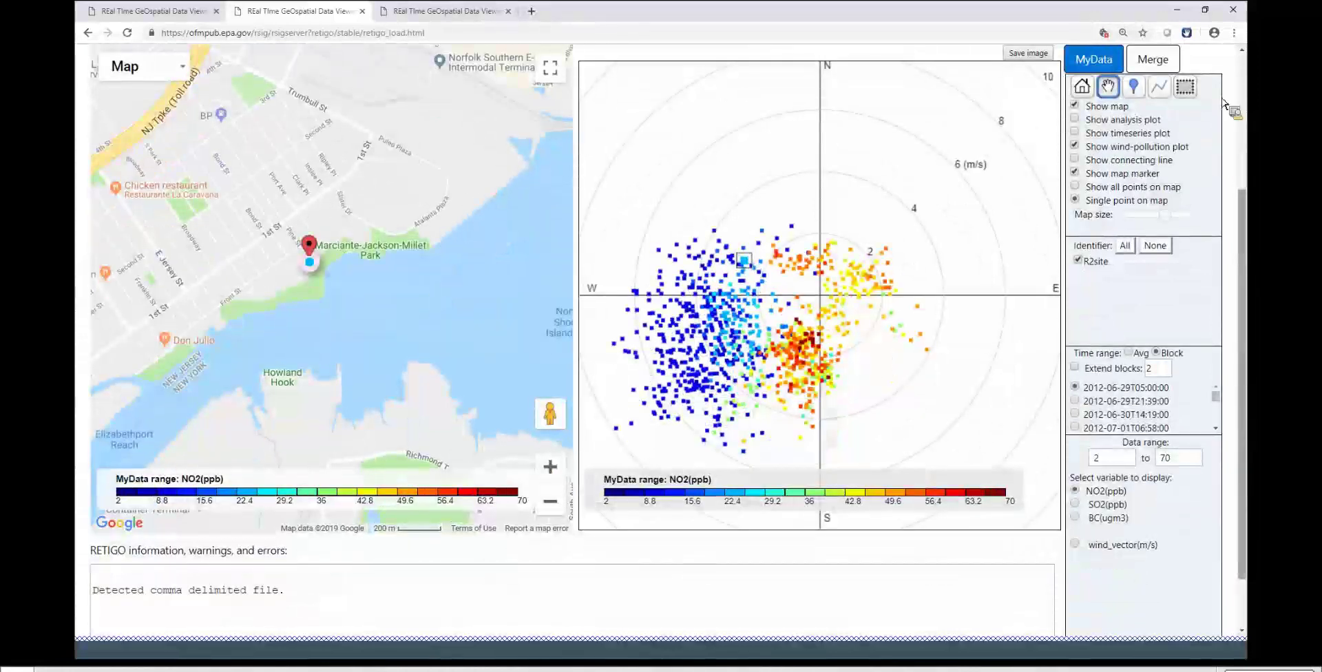
scroll(723, 195, "up", 3)
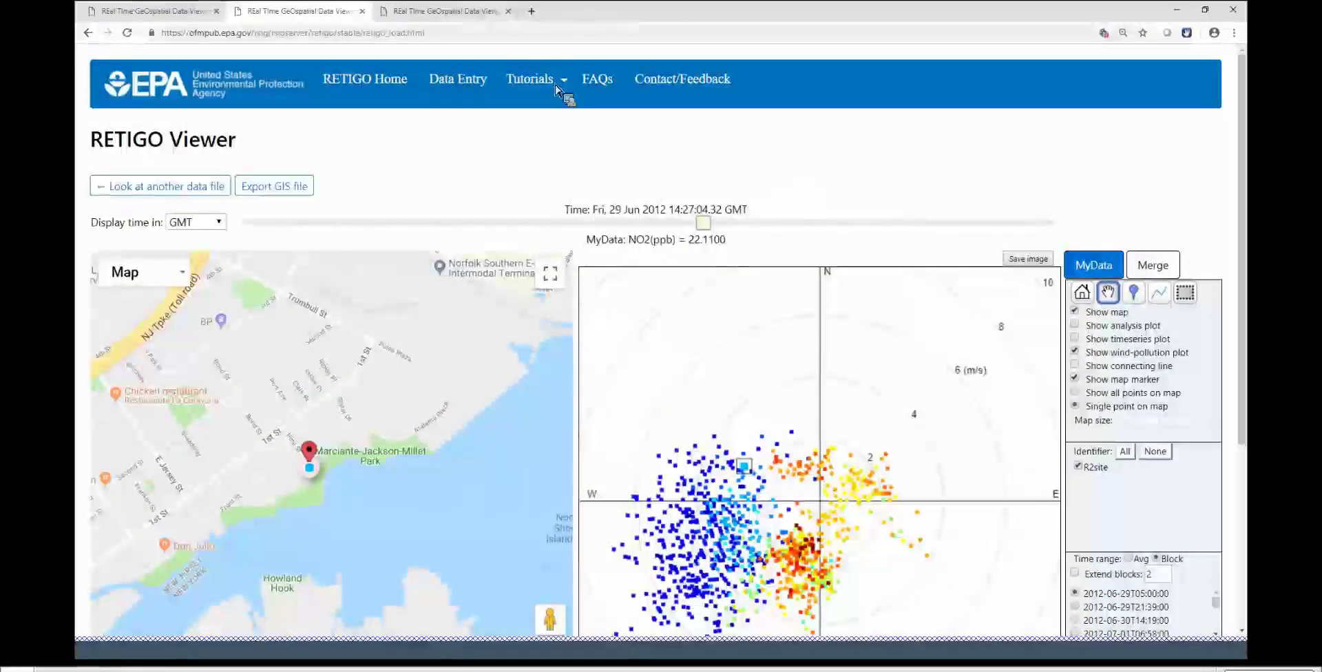
left_click(555, 83)
left_click(556, 106)
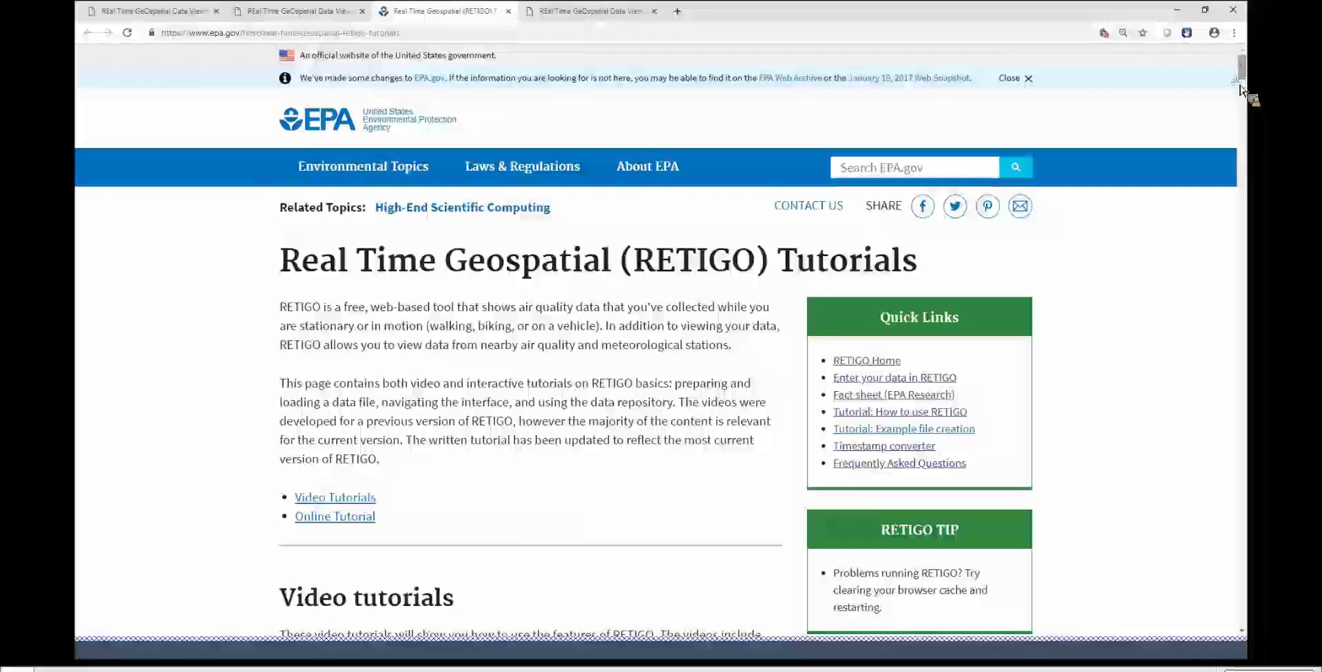
left_click_drag(1243, 81, 1230, 159)
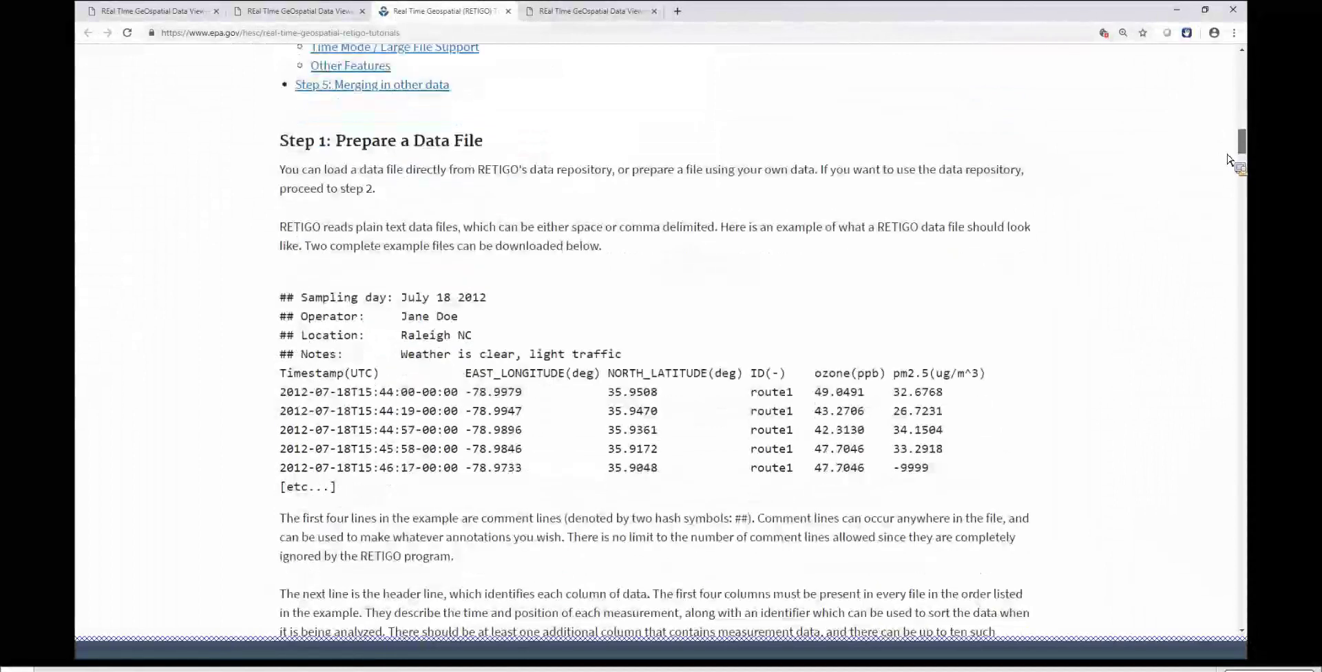
scroll(989, 265, "down", 1)
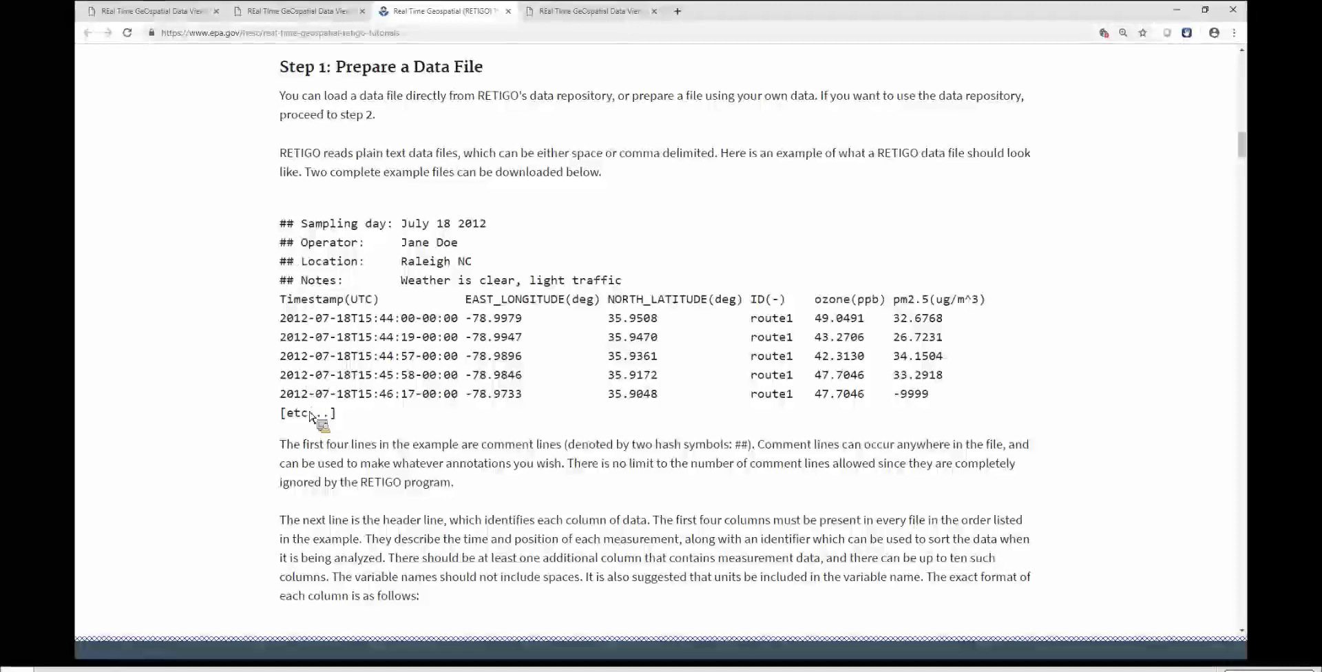
Examine the header line of the example data file, including the timestamp, coordinate, ID, ozone and pm2.5 columns
left_click_drag(282, 226, 989, 293)
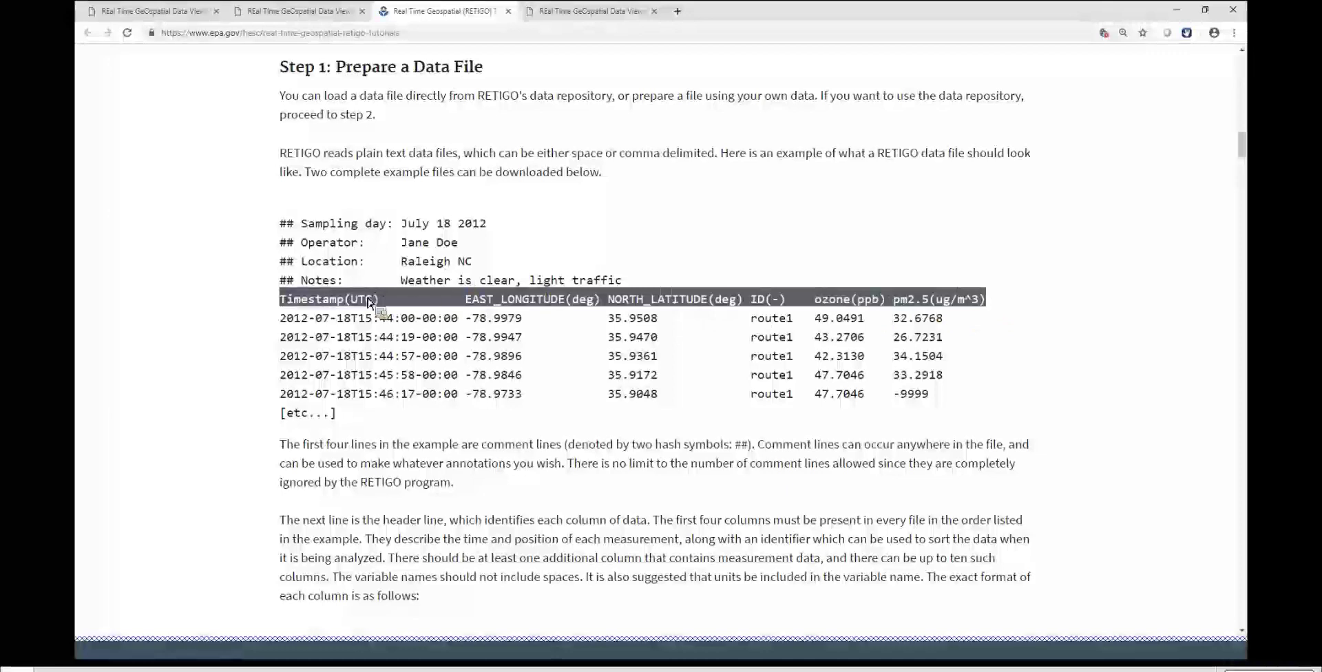
left_click_drag(341, 311, 770, 324)
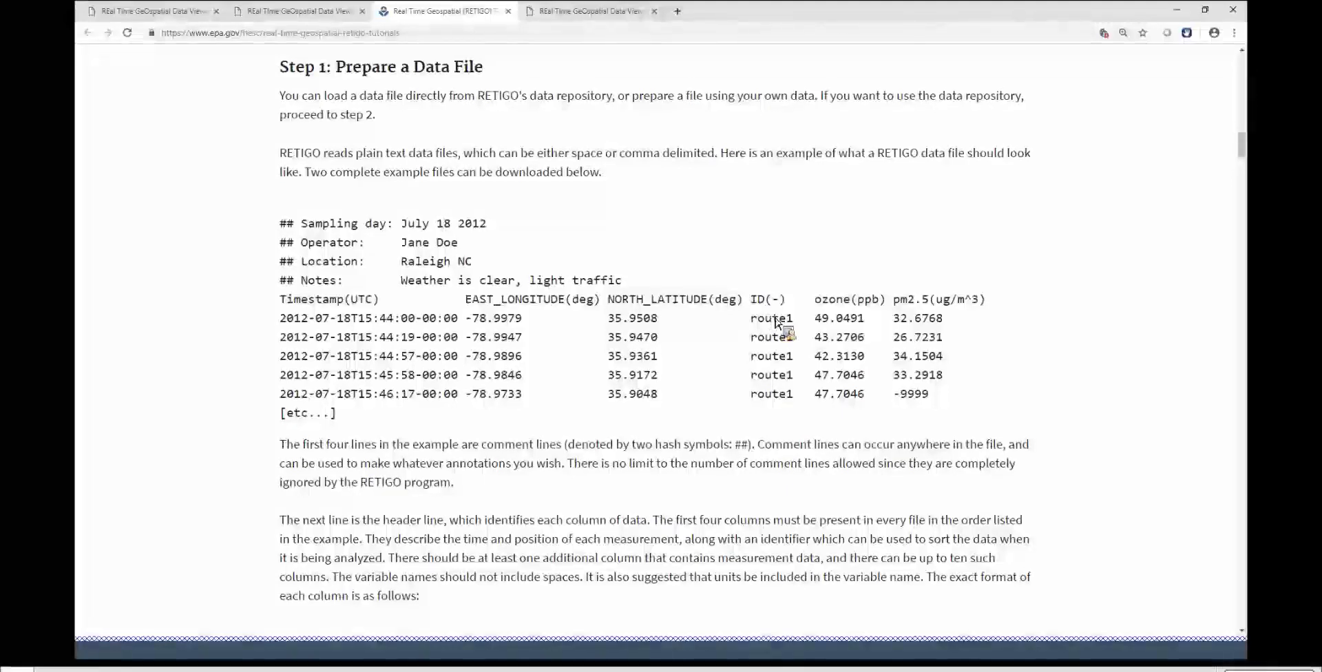
left_click_drag(751, 299, 776, 353)
left_click(776, 355)
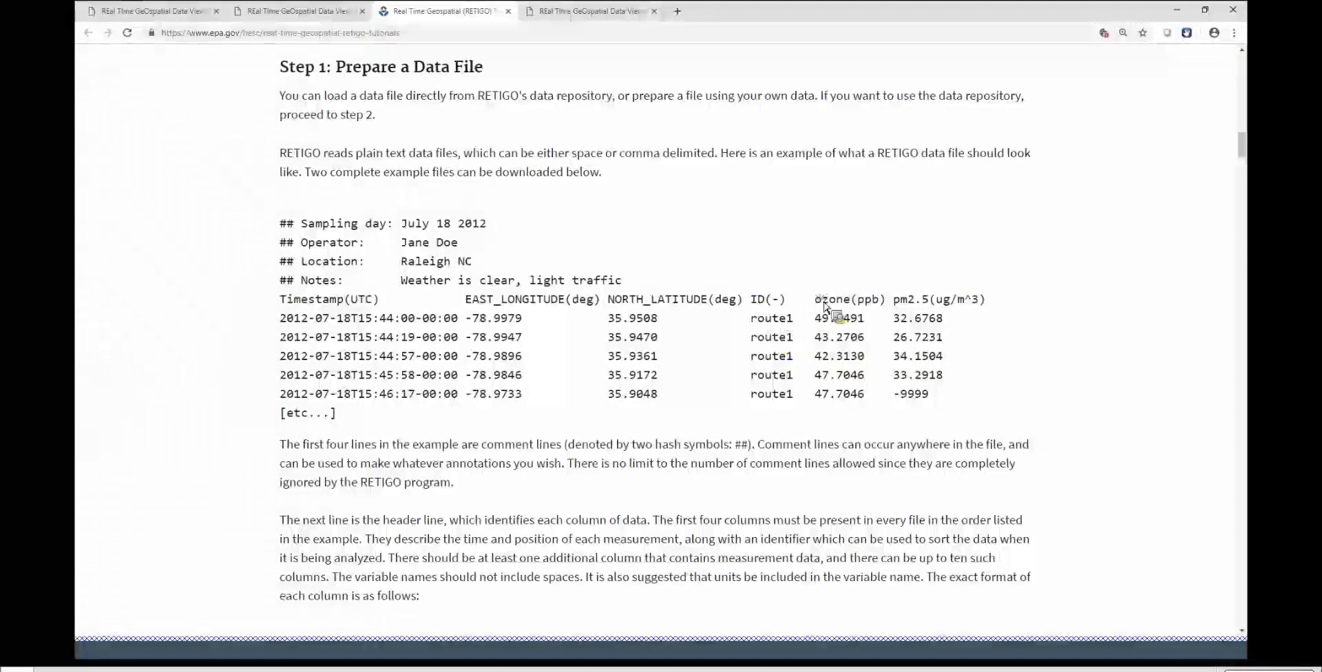
left_click_drag(815, 300, 987, 306)
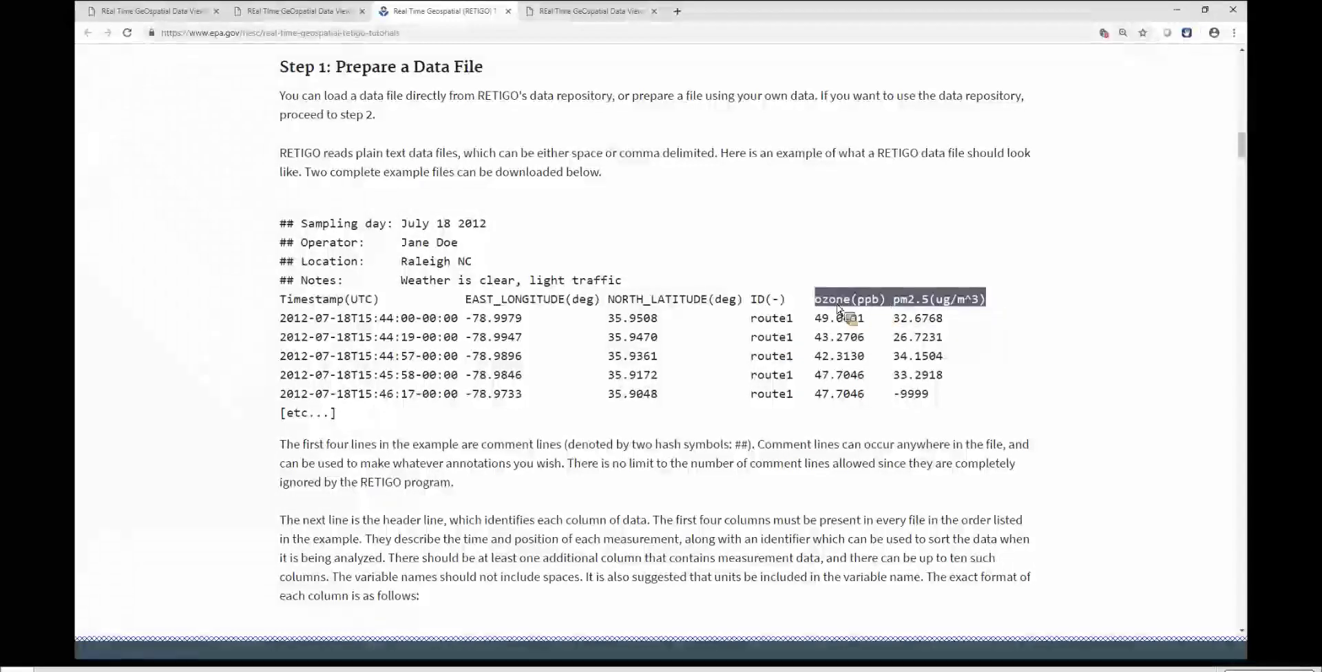
left_click_drag(819, 306, 988, 307)
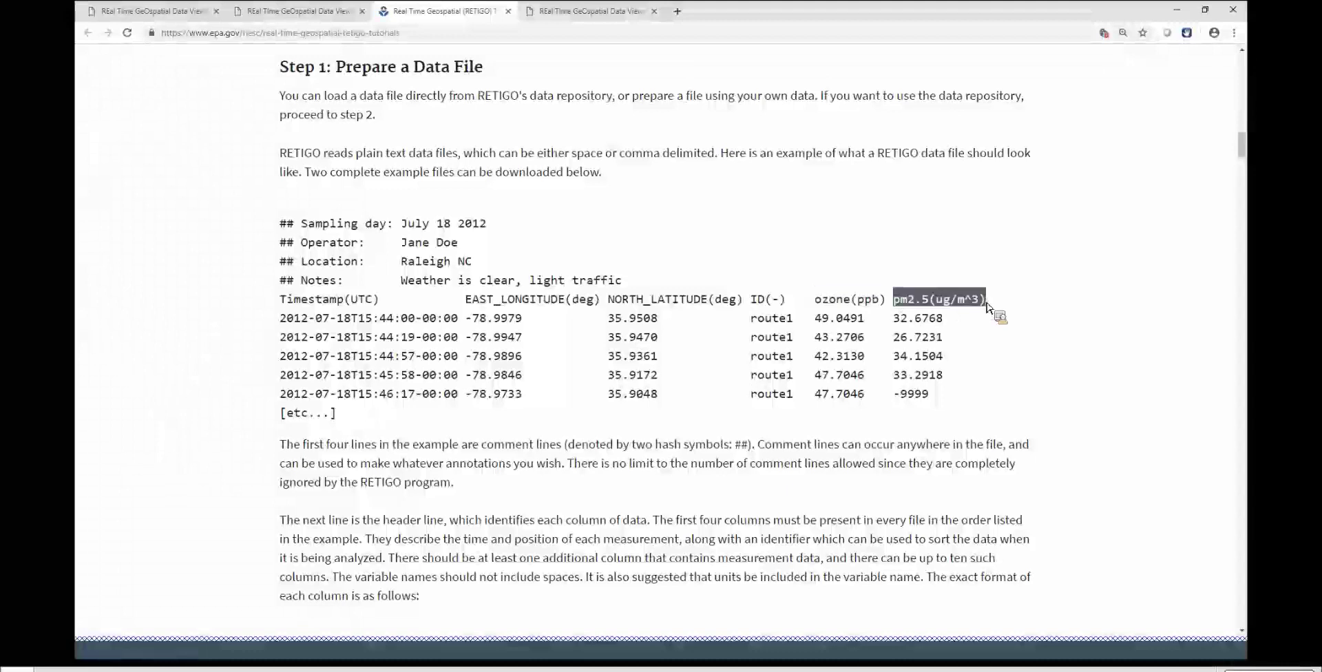
left_click_drag(987, 307, 549, 340)
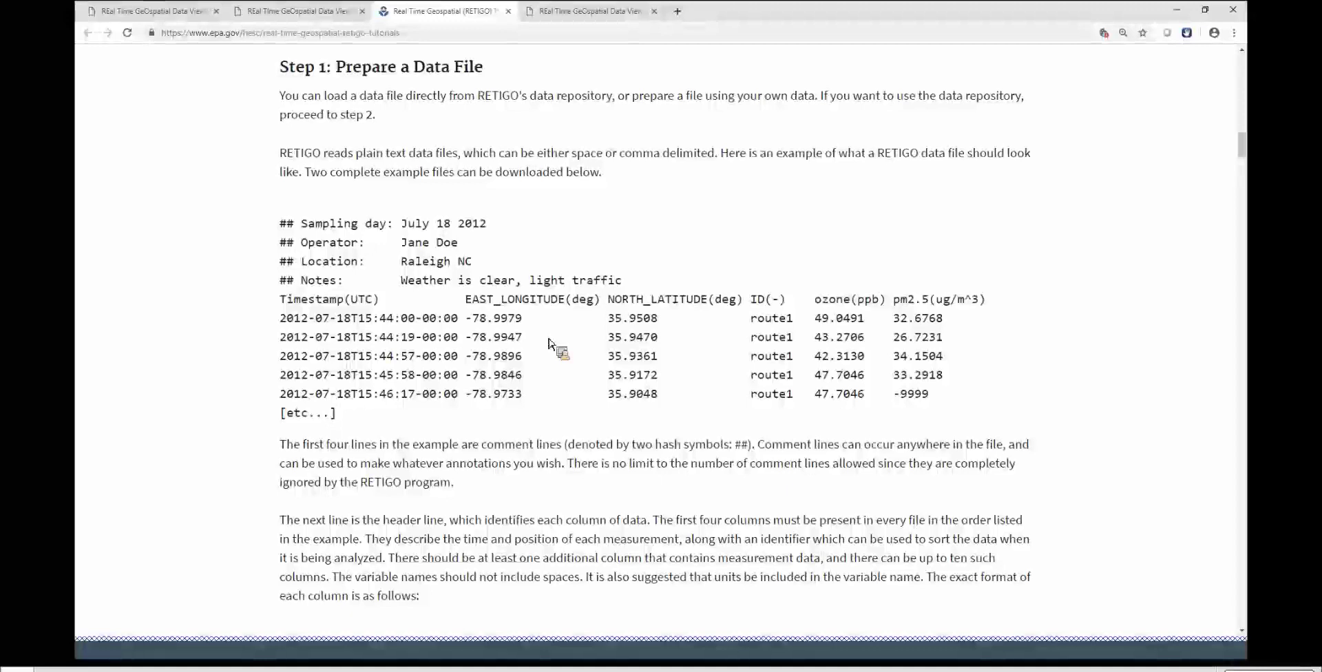
Examine the timestamp format in the data rows of the example file
left_click_drag(548, 340, 467, 329)
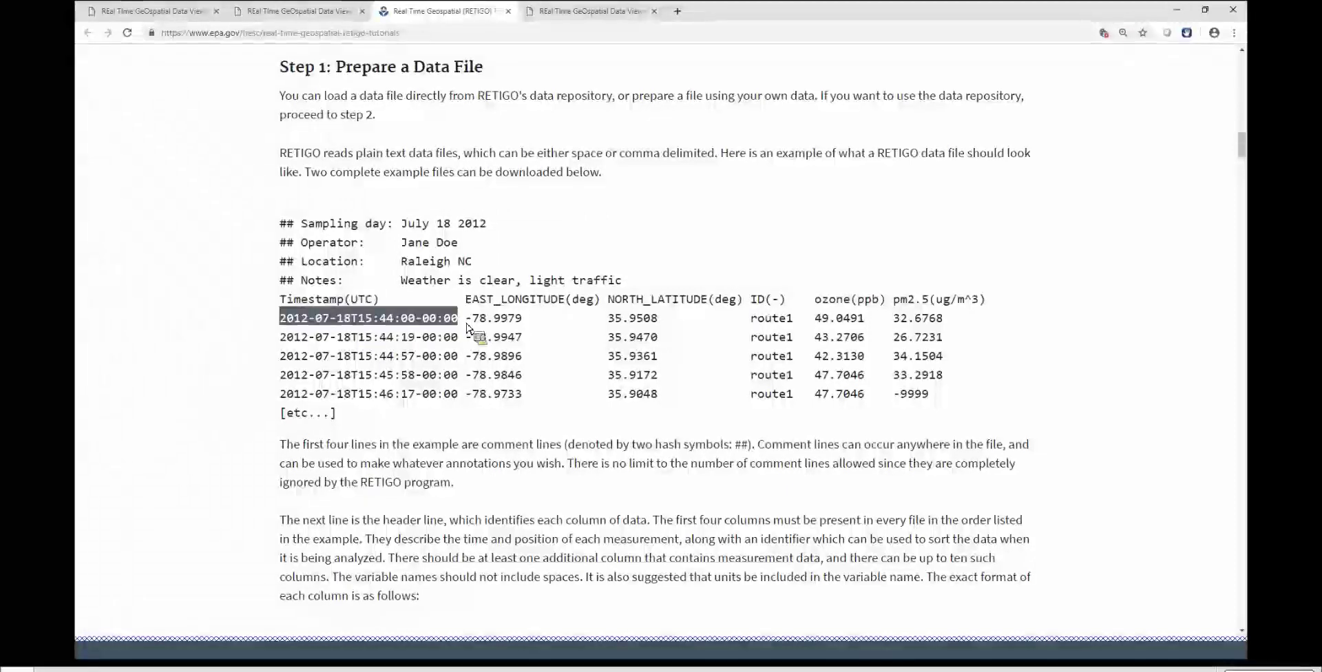
mouse_move(467, 330)
left_mouse_down()
mouse_move(372, 399)
mouse_move(323, 343)
mouse_move(283, 343)
mouse_move(311, 323)
mouse_move(387, 337)
mouse_move(417, 326)
mouse_move(381, 360)
mouse_move(379, 345)
mouse_move(446, 323)
left_mouse_up()
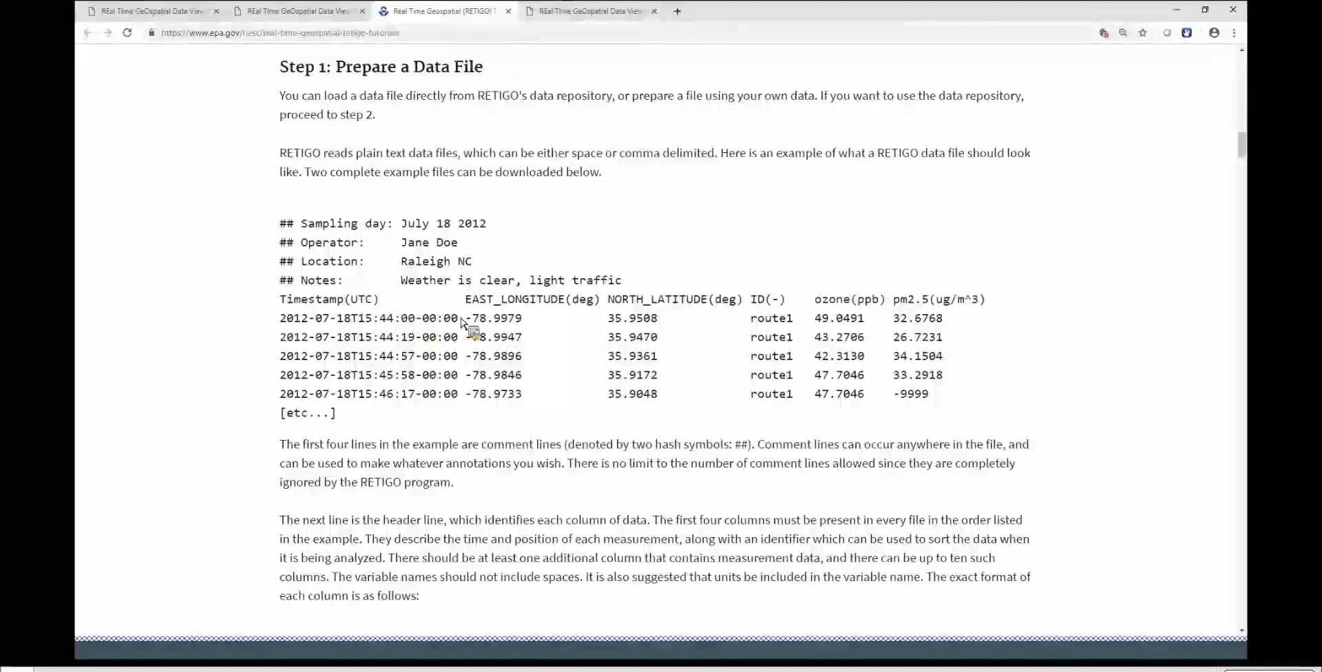
left_click_drag(415, 318, 394, 373)
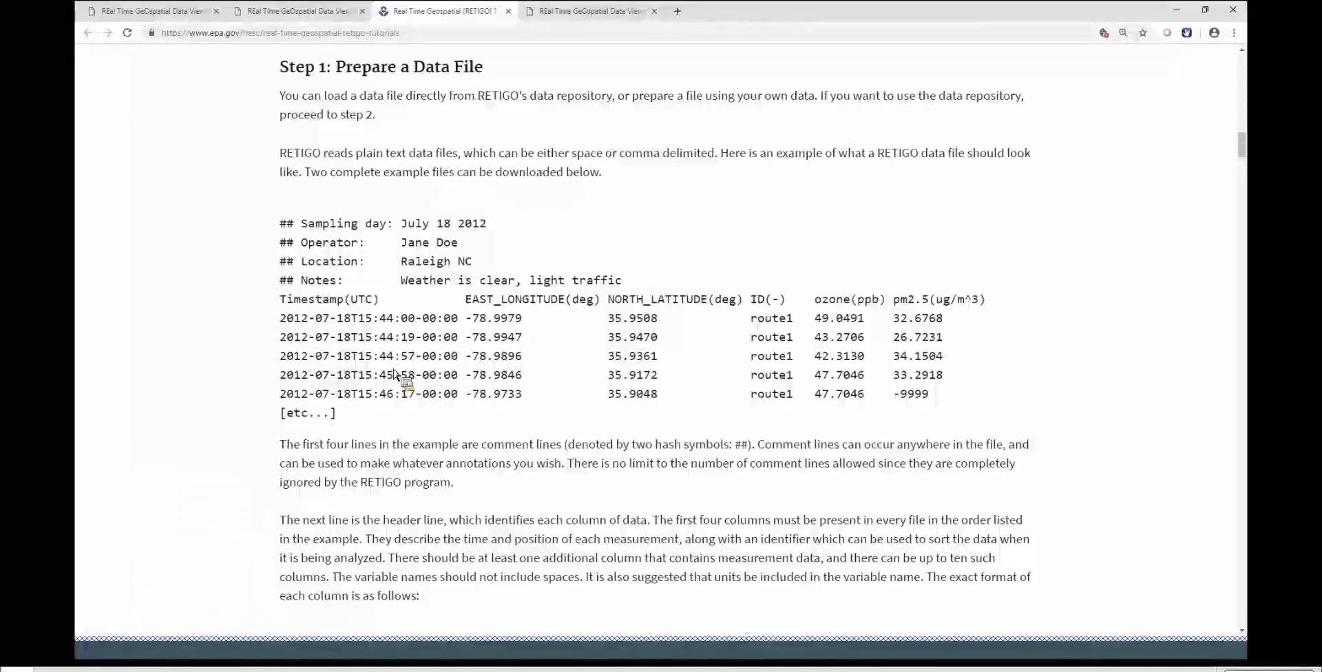
left_click_drag(395, 373, 690, 391)
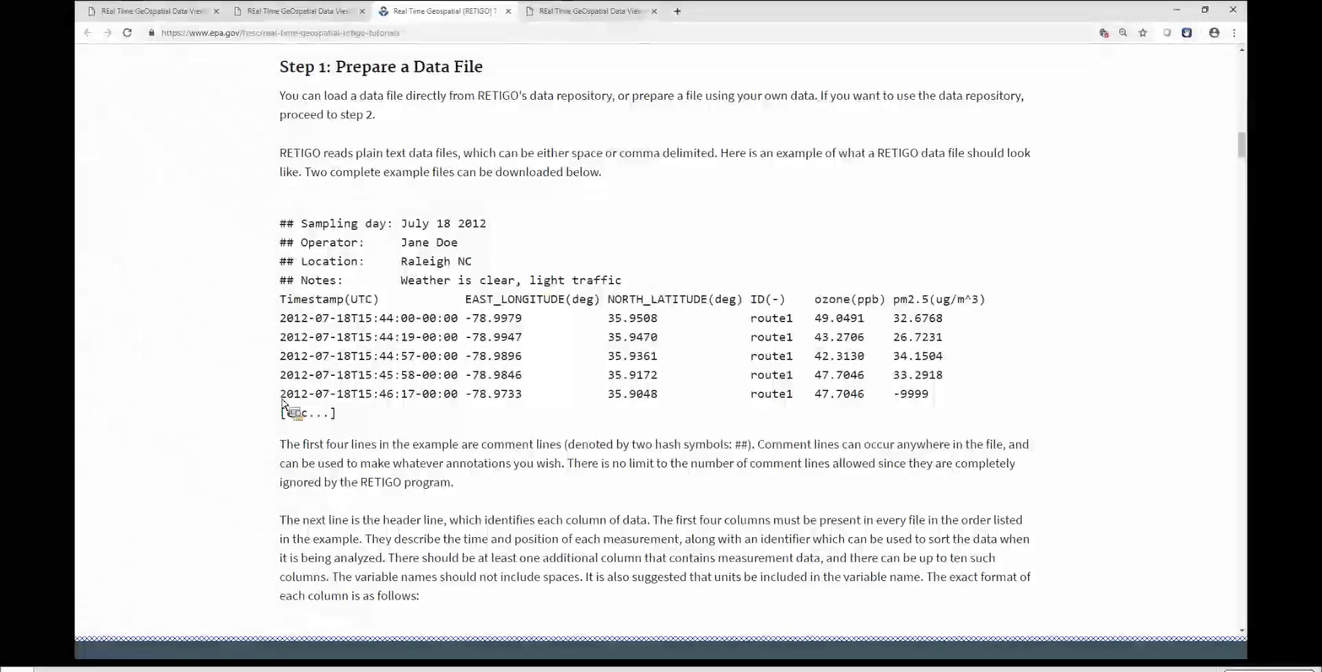
left_click_drag(282, 398, 465, 398)
Look through the rest of the tutorial and open the RETIGO Timestamp Converter from its quick links
left_click_drag(354, 413, 857, 452)
scroll(382, 399, "down", 2)
scroll(383, 398, "down", 5)
scroll(382, 399, "down", 4)
scroll(382, 398, "down", 5)
scroll(383, 399, "up", 10)
scroll(382, 399, "up", 8)
scroll(382, 399, "up", 15)
scroll(495, 348, "up", 3)
left_click(857, 451)
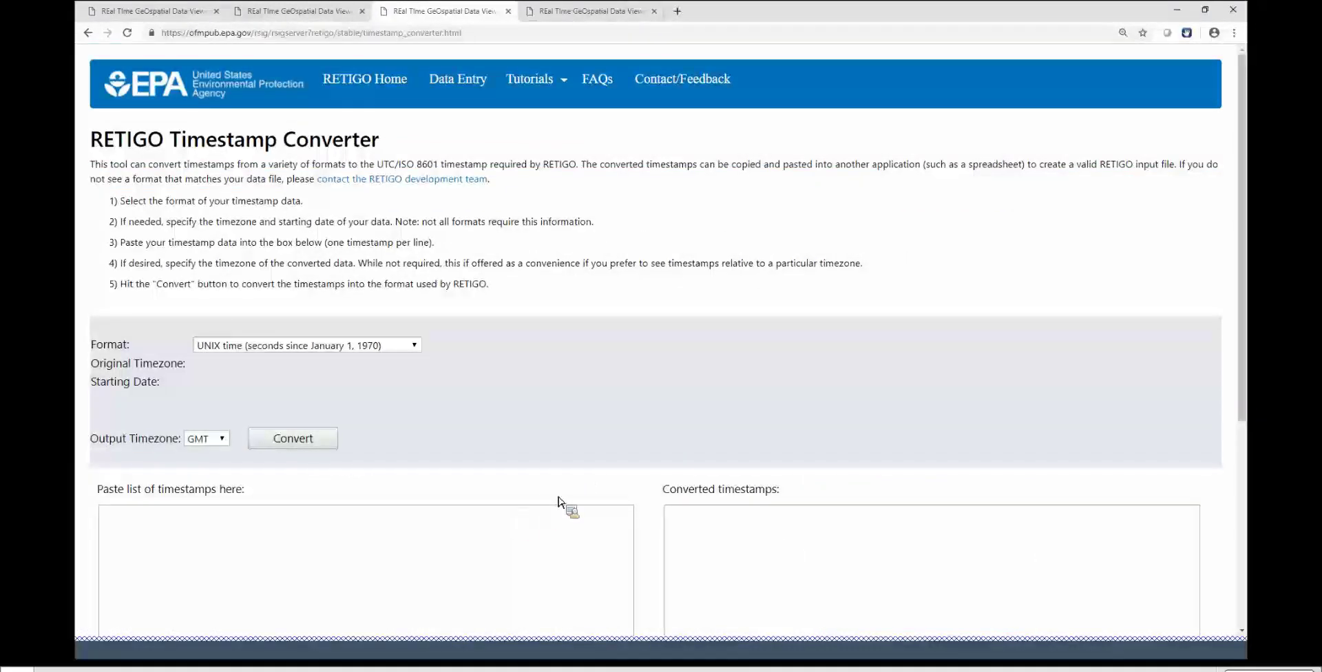
Set the input timestamp format to hh:mm:ss in the Timestamp Converter
scroll(559, 501, "down", 2)
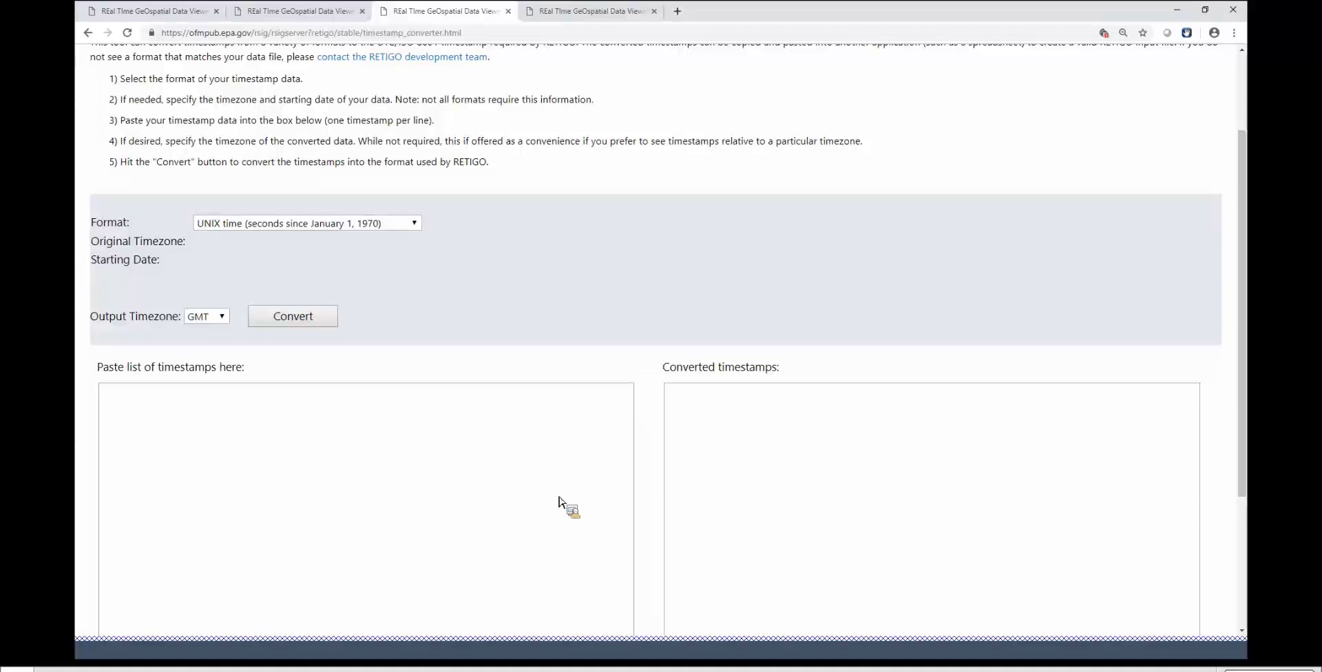
left_click(154, 423)
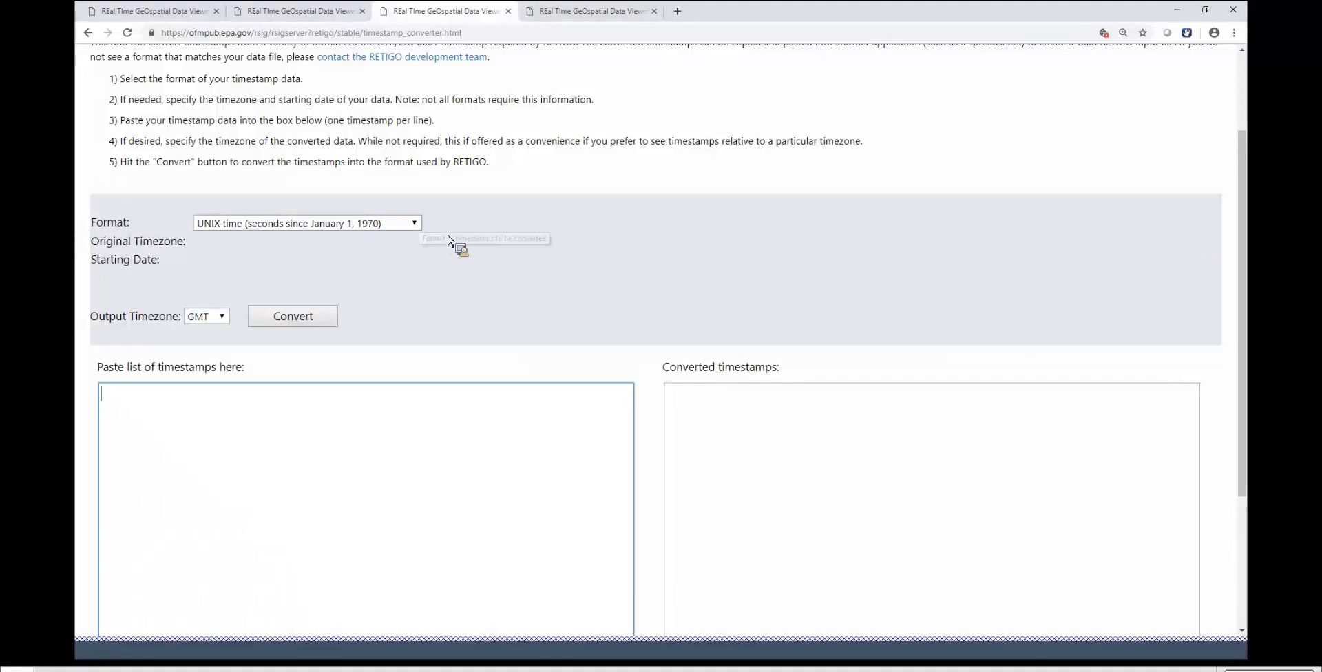
key("alt+Down")
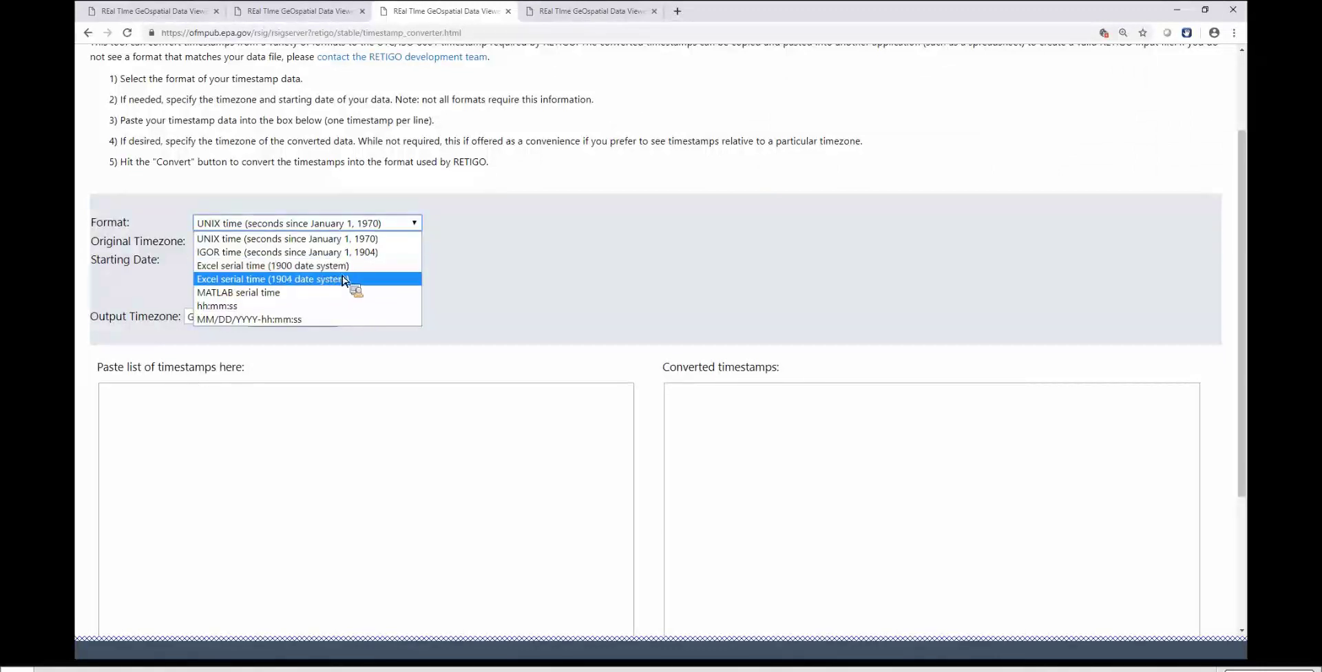
left_click(274, 305)
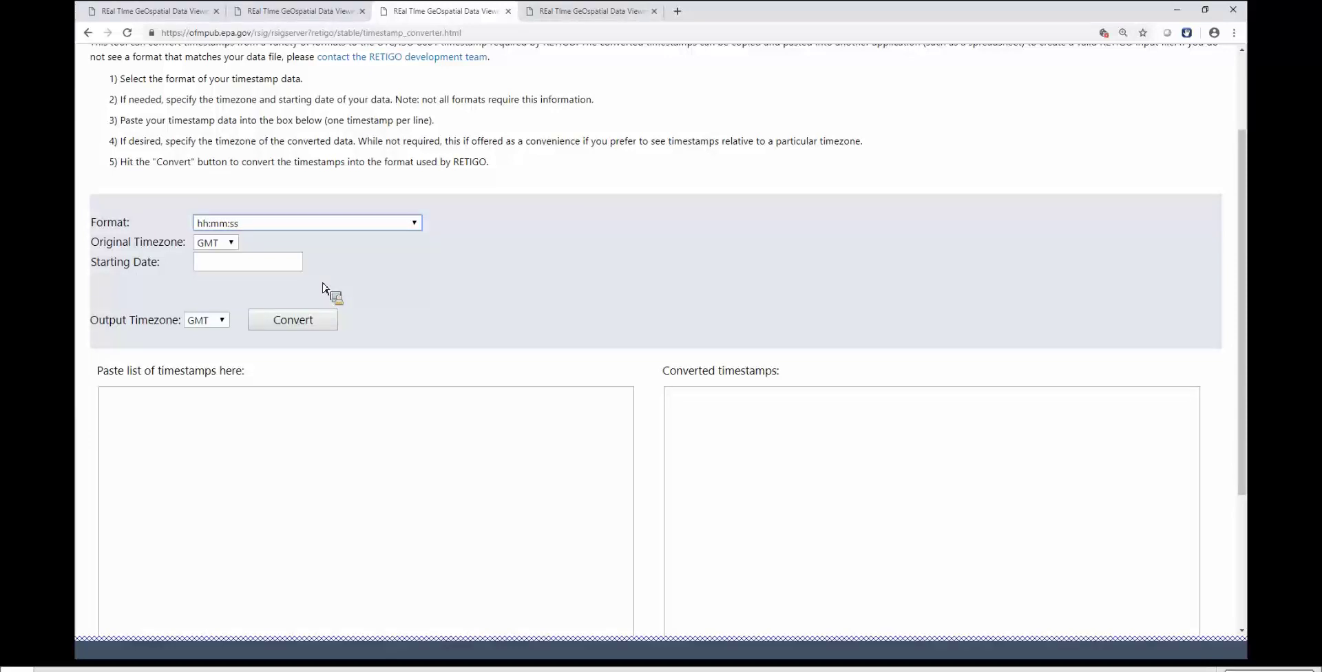
Set the original timezone to EDT and the starting date to 4/8/2019
left_click(235, 246)
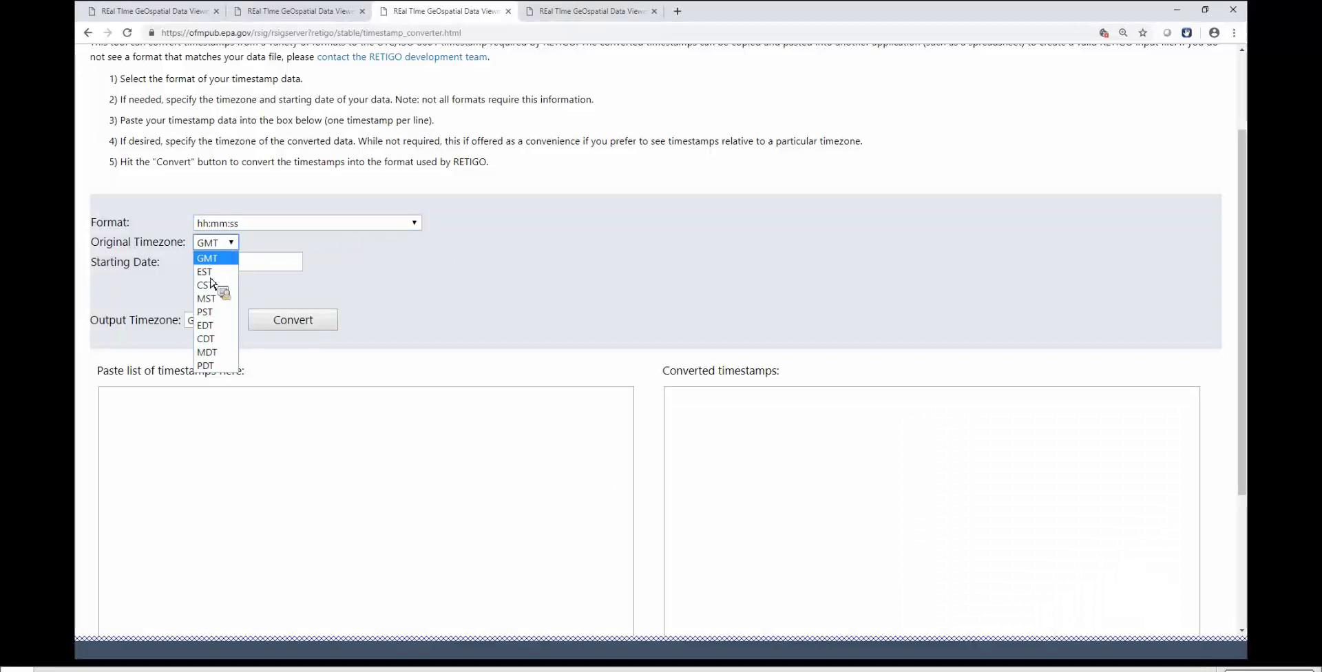
key("Return")
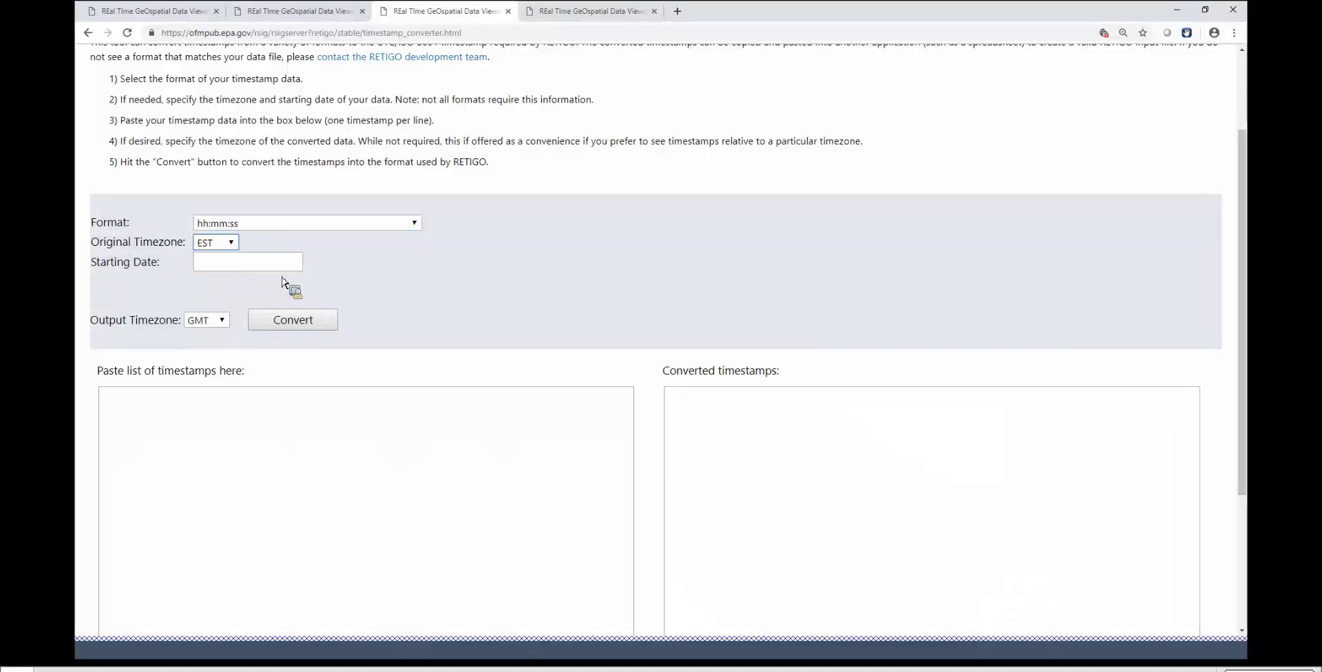
left_click(233, 244)
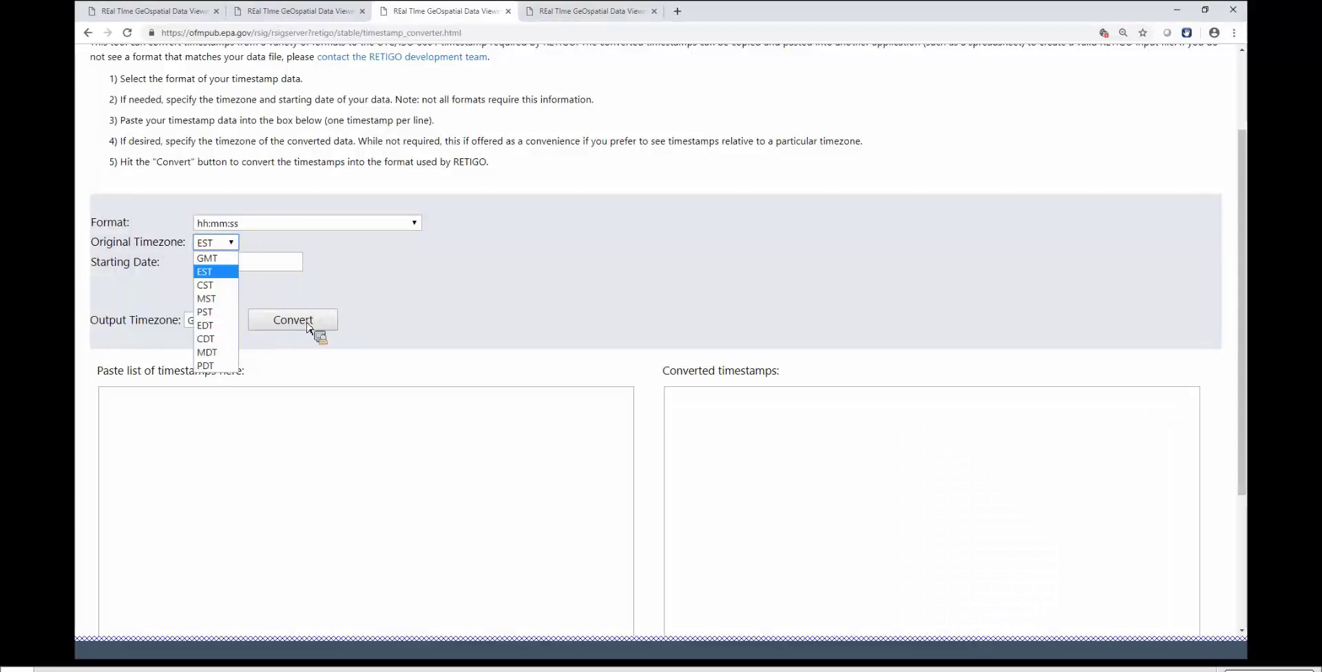
key("Return")
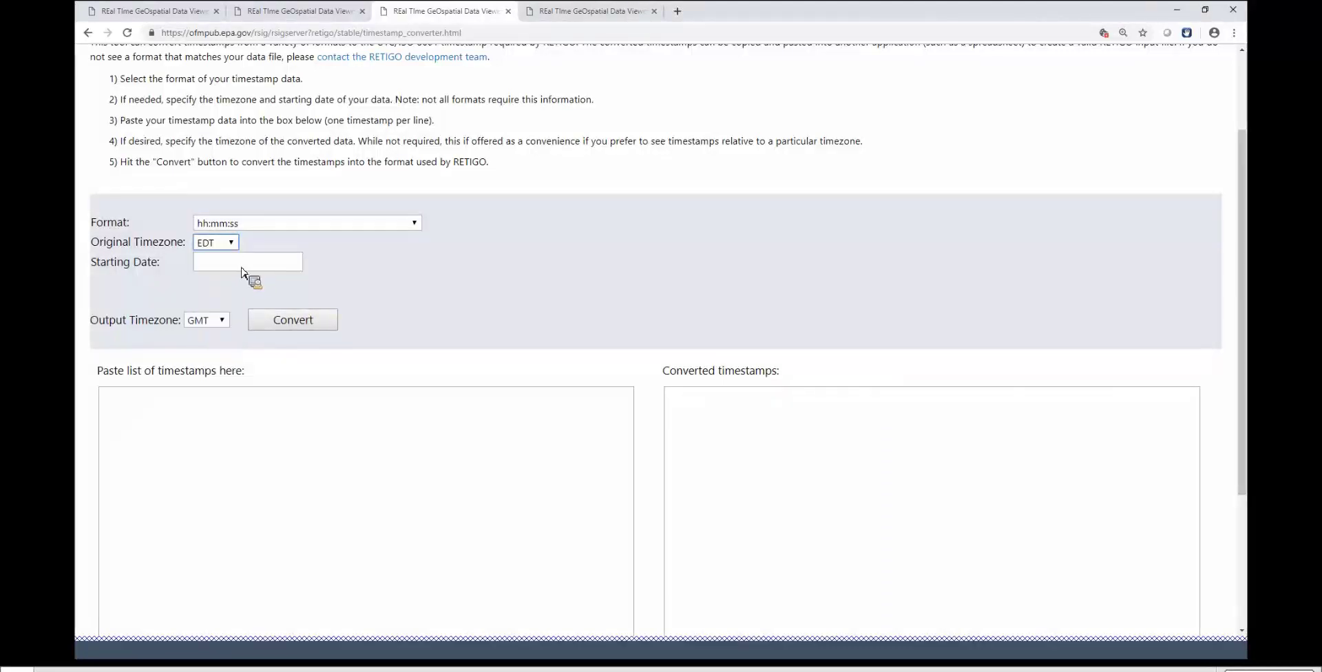
left_click(253, 262)
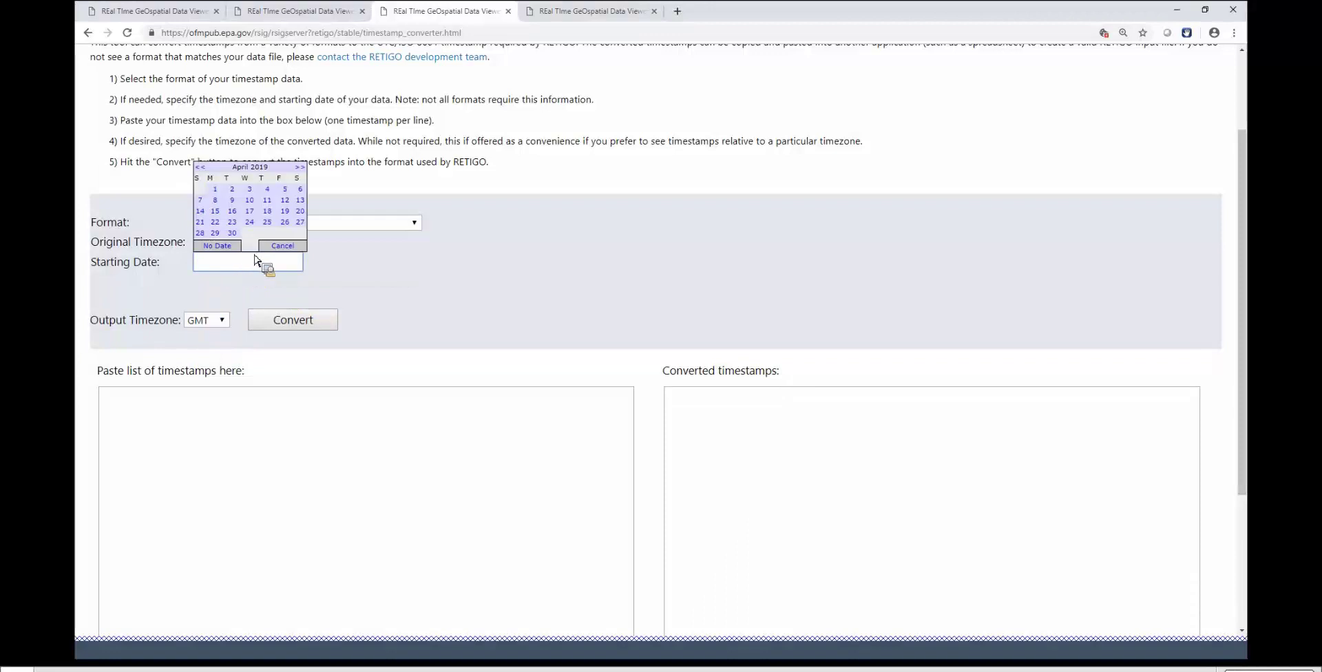
left_click(215, 200)
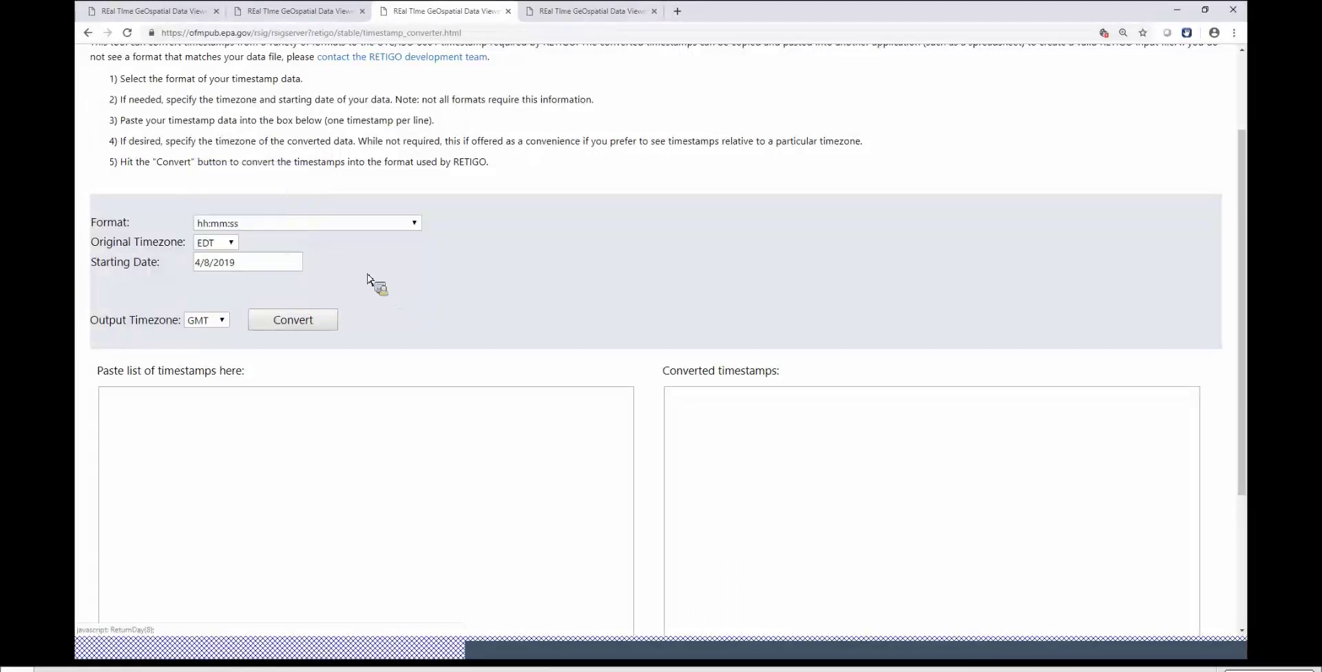
Enter the timestamps 12:34:00, 12:35:00 and 12:36:00 on separate lines and convert them with GMT as output timezone
left_click(294, 412)
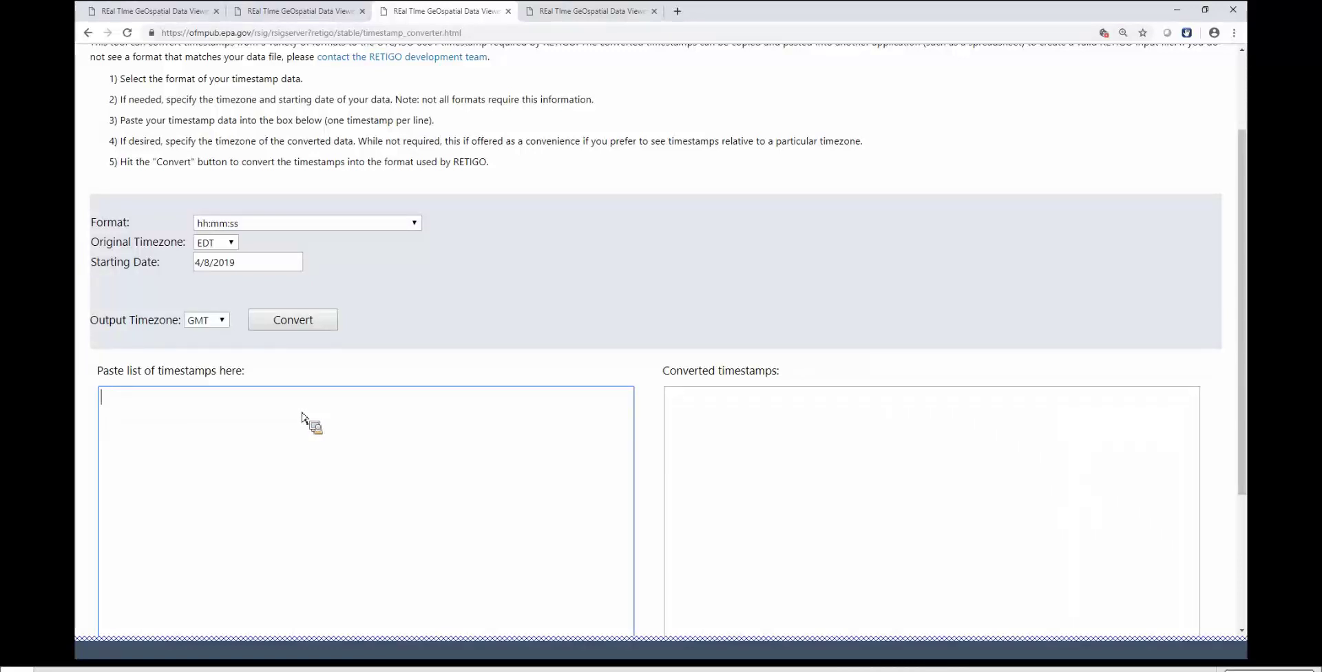
type("12:34:00")
key("Return")
type("12:35:00")
key("Return")
type("12:36:00")
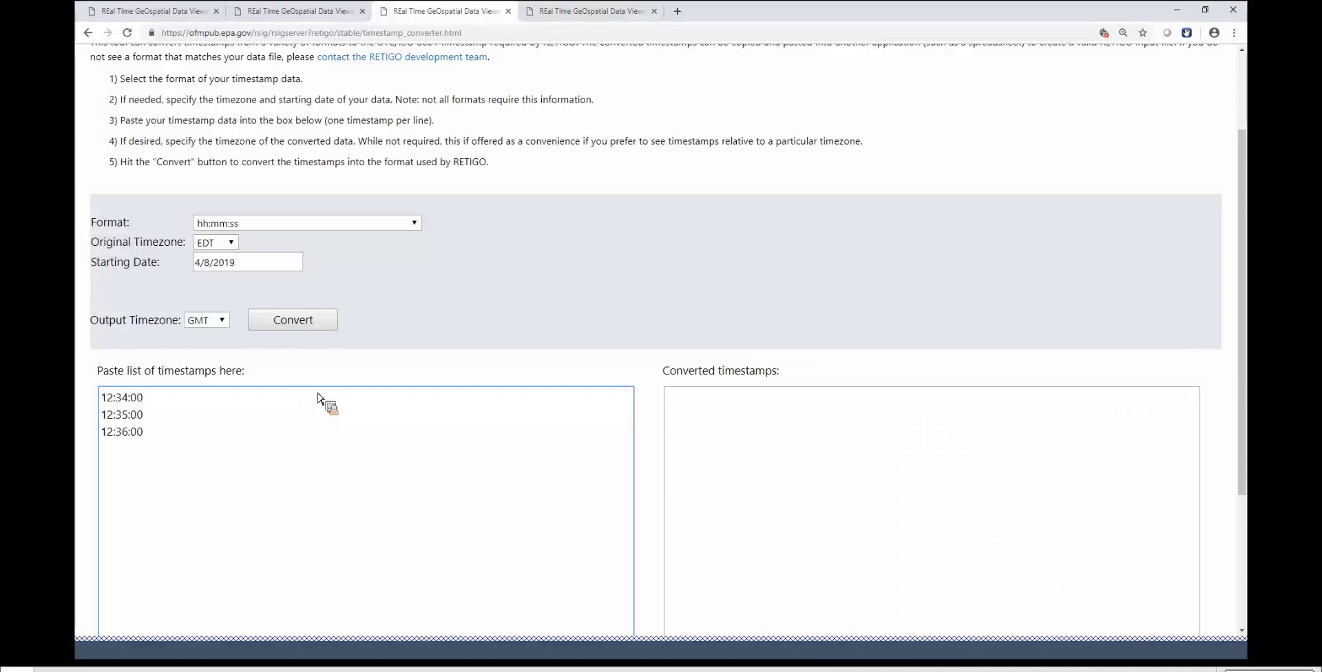
left_click(326, 326)
Select all the converted timestamps, and bring up the available input timestamp formats for review
left_click(847, 422)
key("ctrl+a")
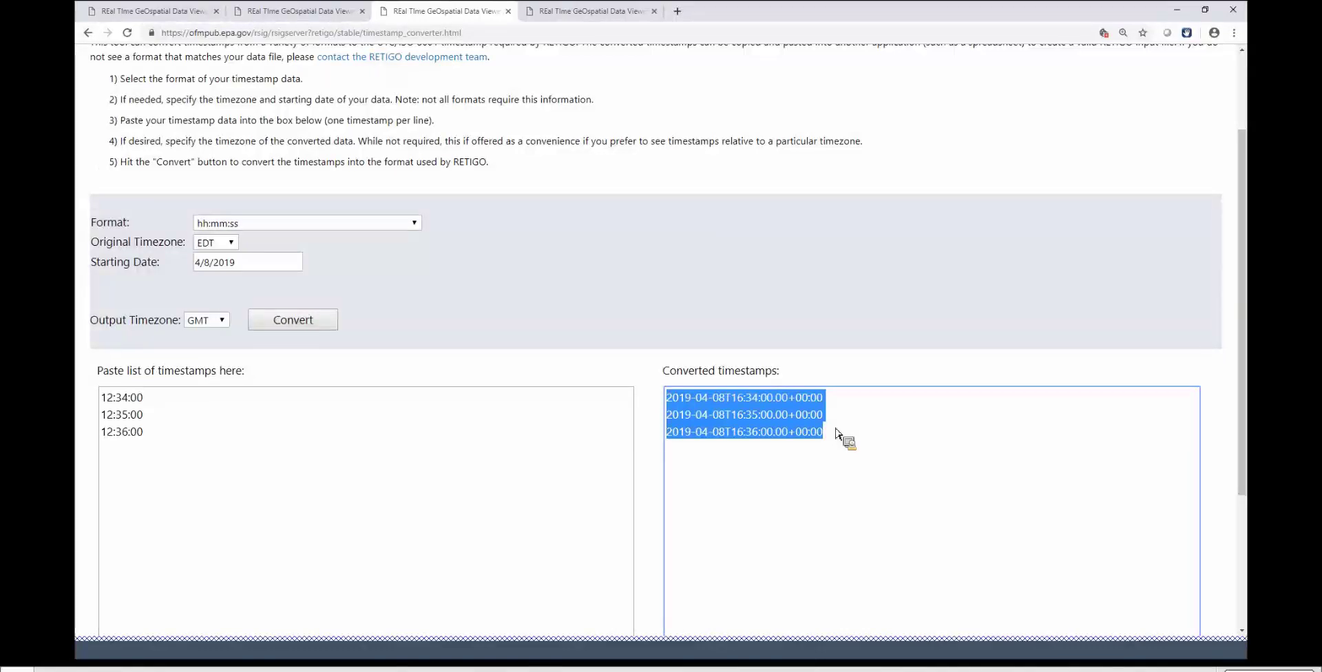
left_click_drag(836, 431, 823, 449)
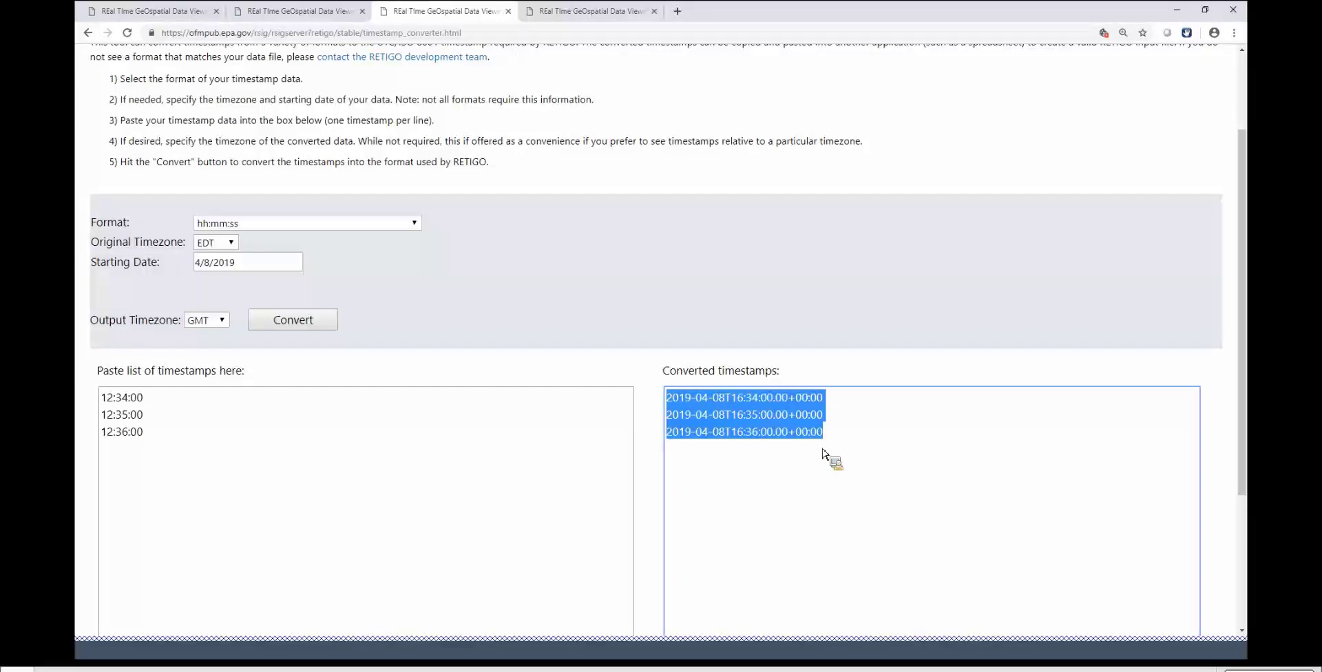
left_click_drag(823, 449, 503, 217)
left_click(307, 222)
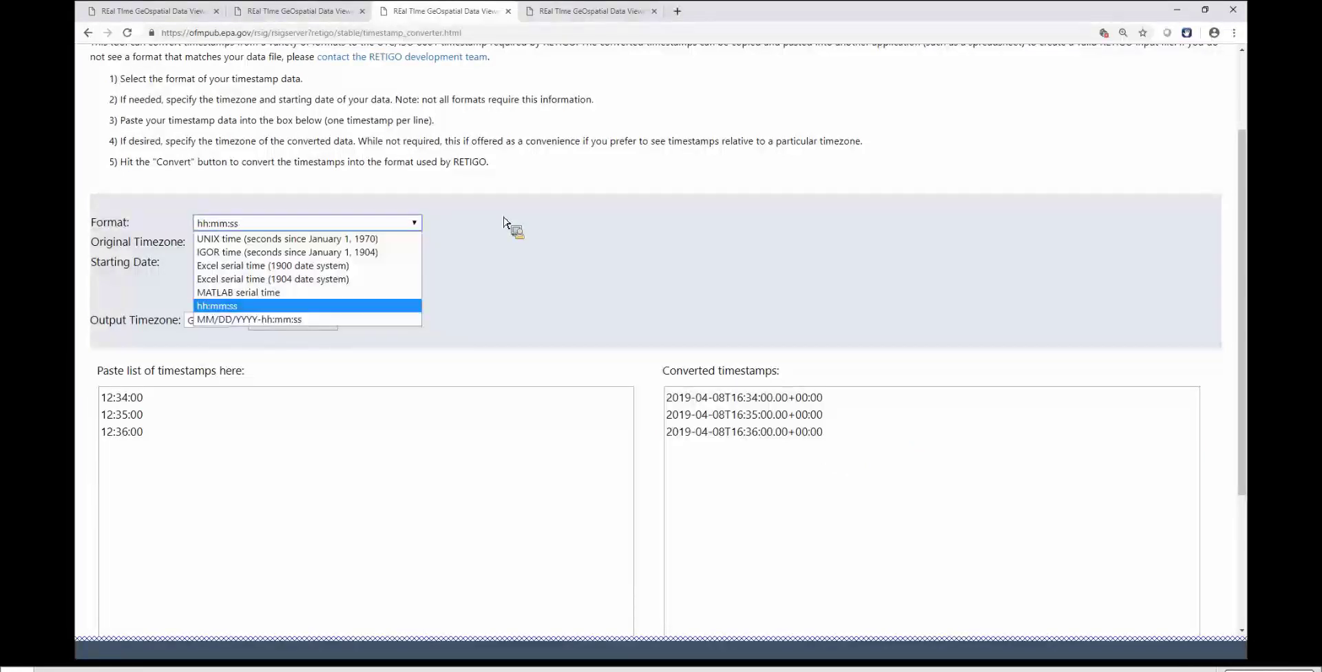